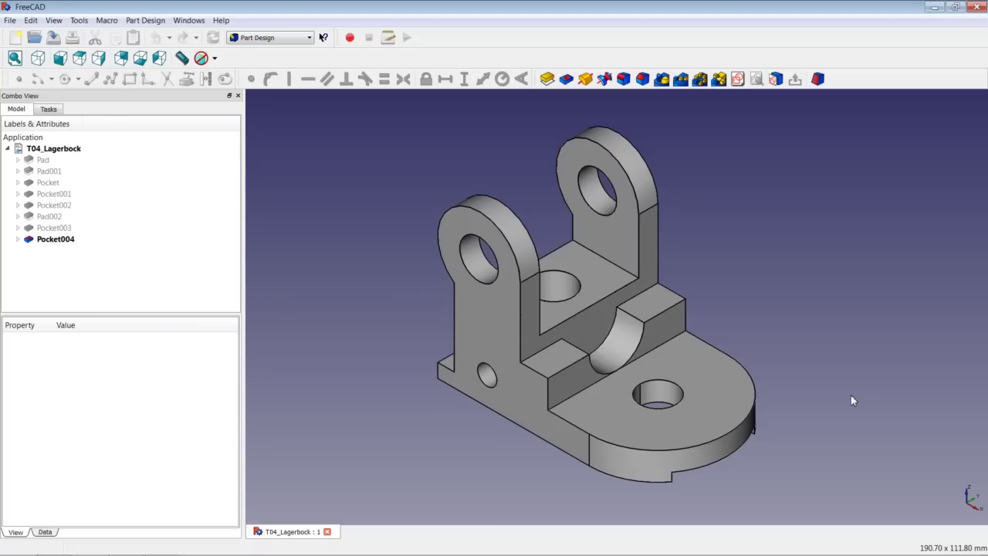
Look up the program's version and release information.
{"action": "left_click", "coordinate": [221, 20]}
{"action": "left_click", "coordinate": [256, 129]}
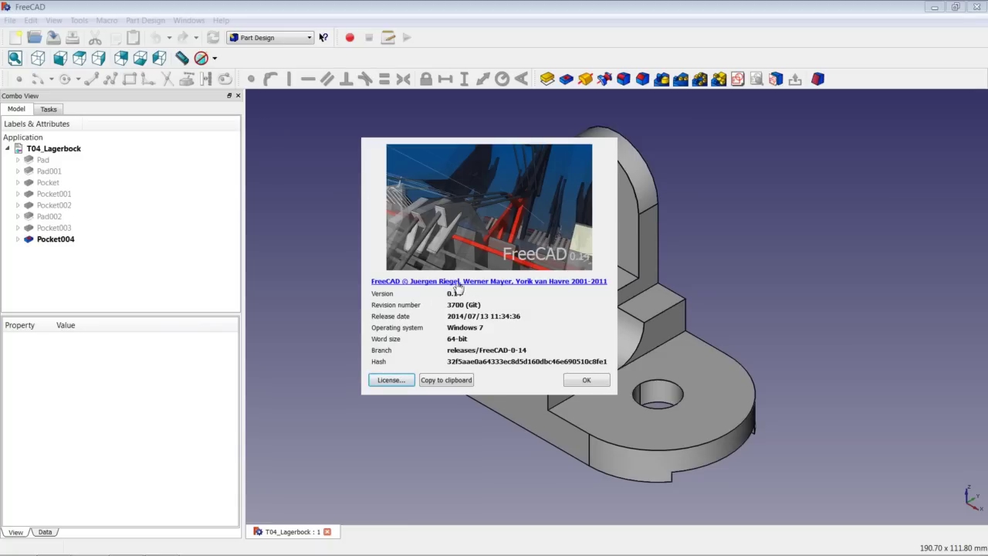
{"action": "left_click", "coordinate": [593, 382]}
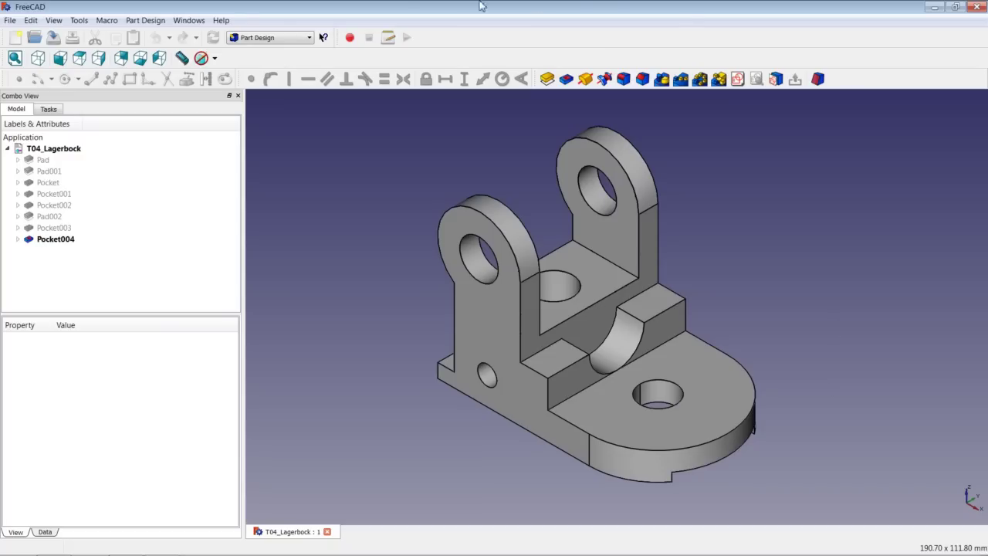
Create a new document in the Part workbench and add a default cube and a default cylinder.
{"action": "left_click", "coordinate": [16, 41]}
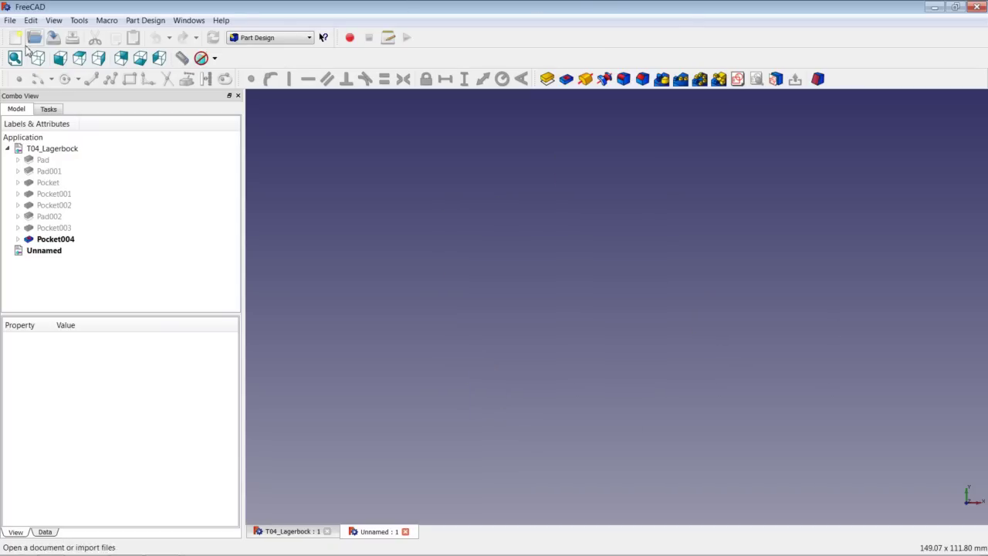
{"action": "left_click", "coordinate": [270, 37]}
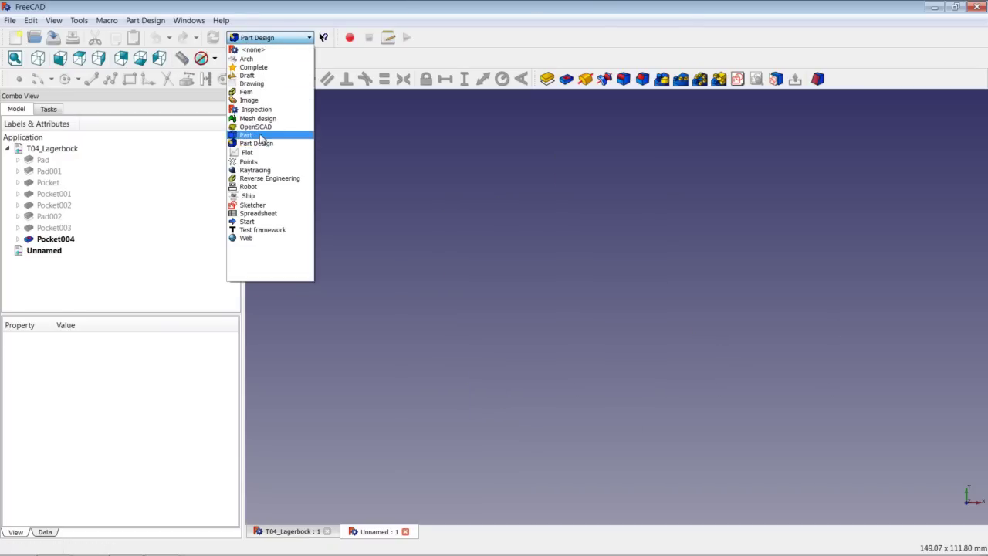
{"action": "left_click", "coordinate": [259, 135]}
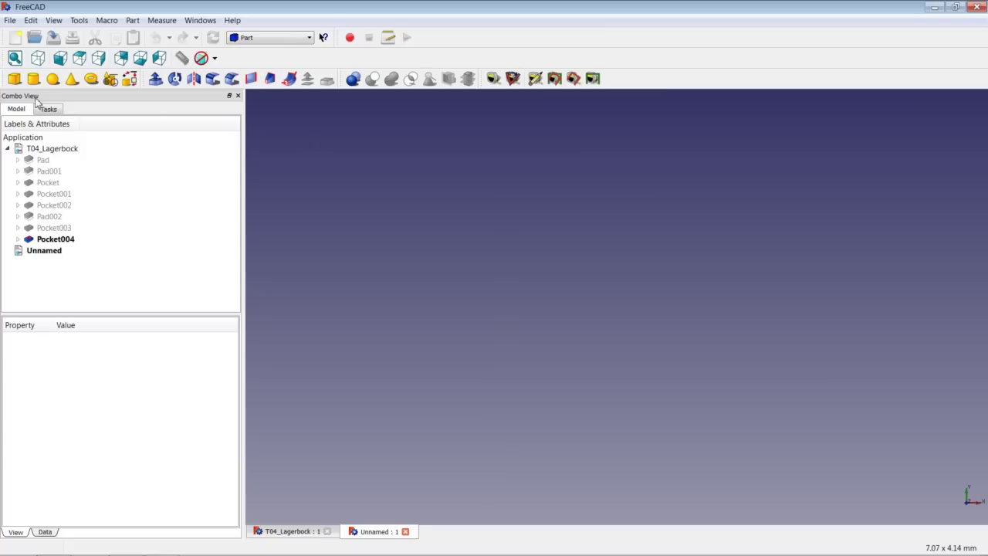
{"action": "left_click", "coordinate": [14, 78]}
{"action": "left_click", "coordinate": [34, 79]}
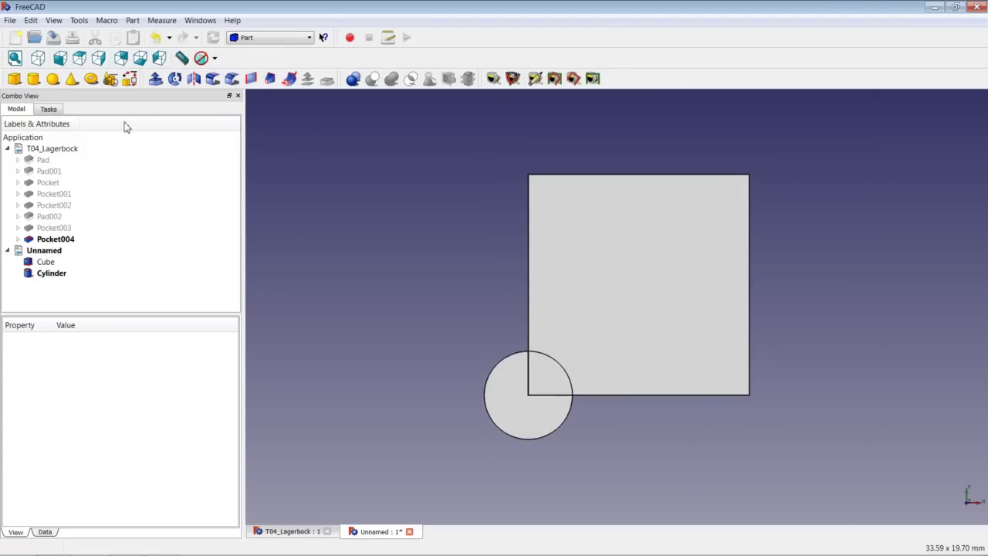
{"action": "middle_click_drag", "start_coordinate": [688, 357], "coordinate": [652, 312]}
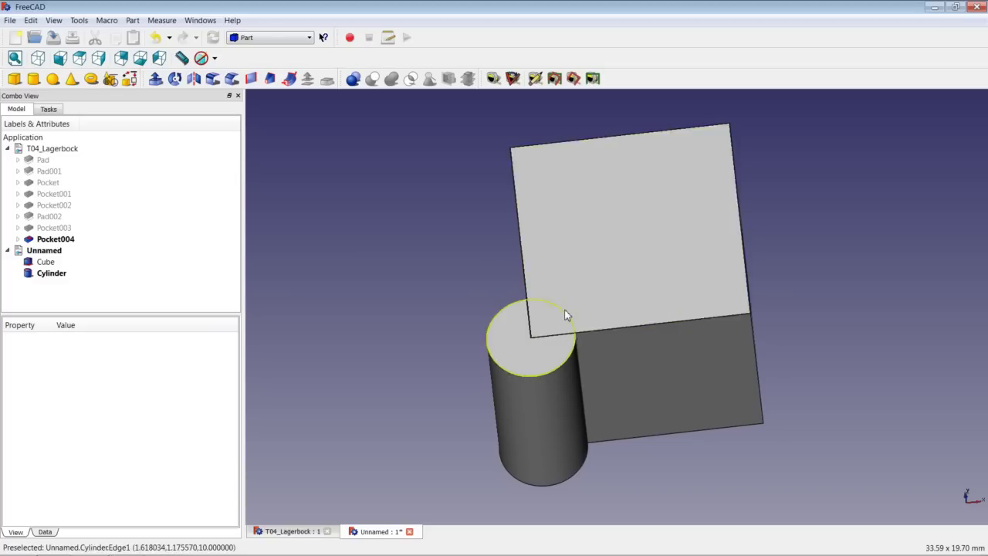
Fuse the cube and the cylinder into a single solid with a Boolean union.
{"action": "left_click", "coordinate": [46, 262]}
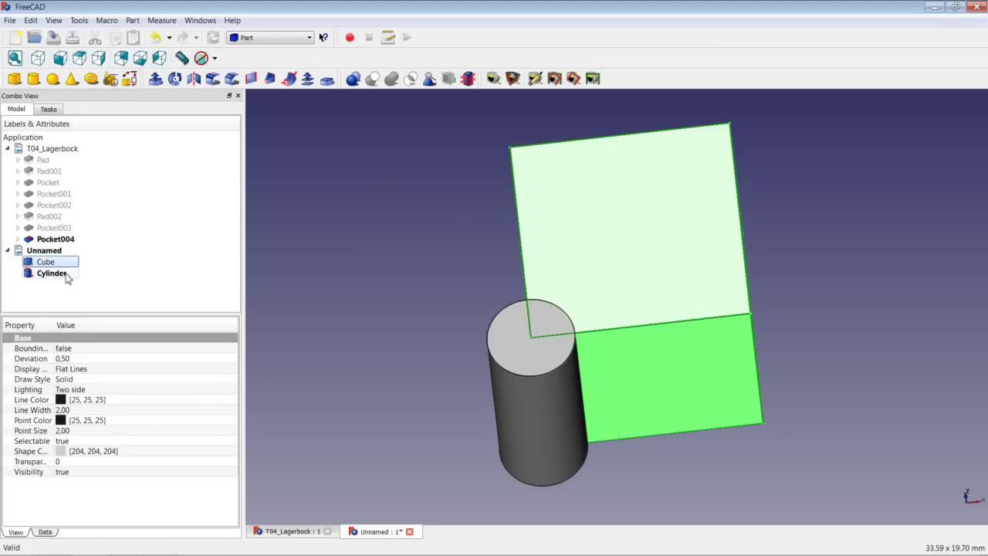
{"action": "left_click", "coordinate": [65, 274], "text": "ctrl"}
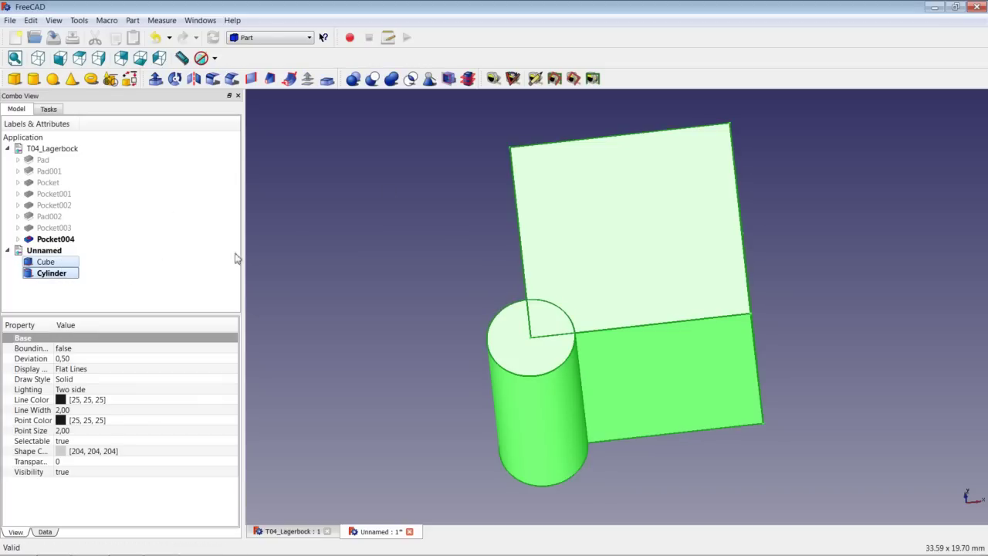
{"action": "left_click", "coordinate": [392, 79]}
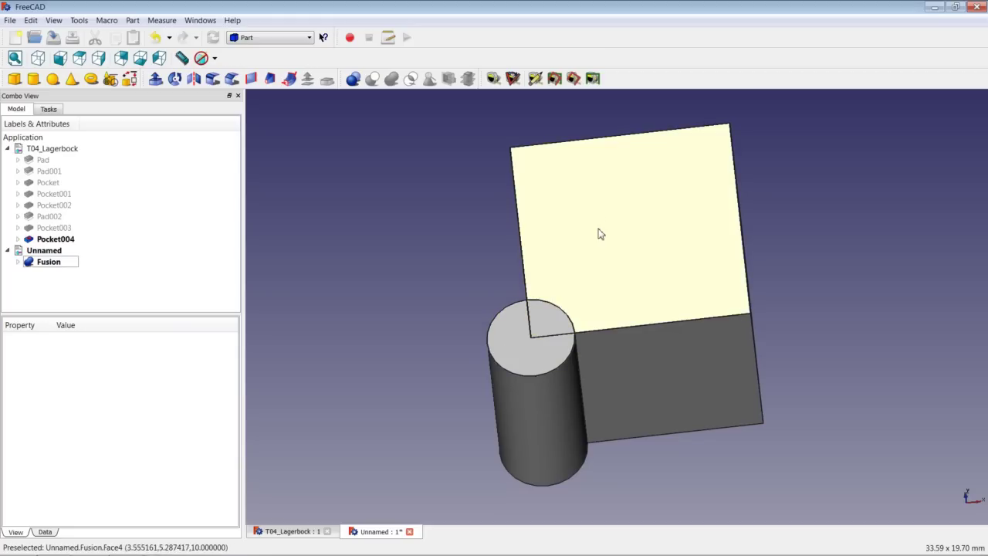
Refine the shape of the fused solid to remove its leftover seam edges and inspect it from several sides.
{"action": "left_click", "coordinate": [48, 261]}
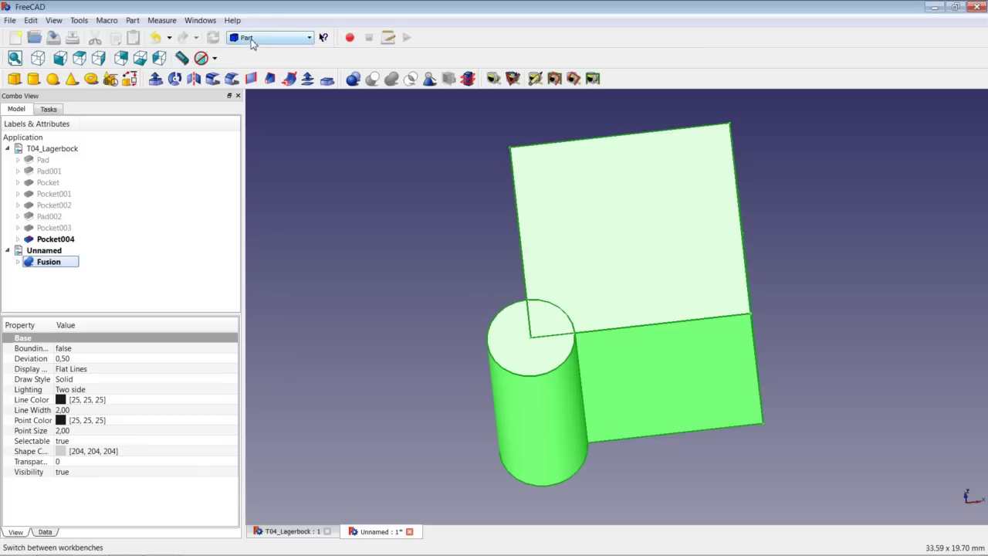
{"action": "left_click", "coordinate": [133, 20]}
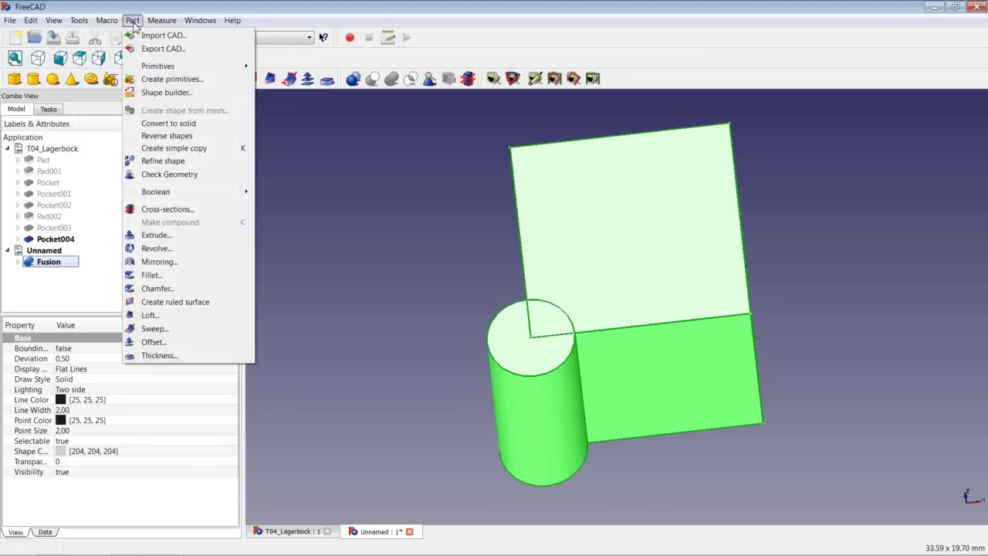
{"action": "left_click", "coordinate": [167, 166]}
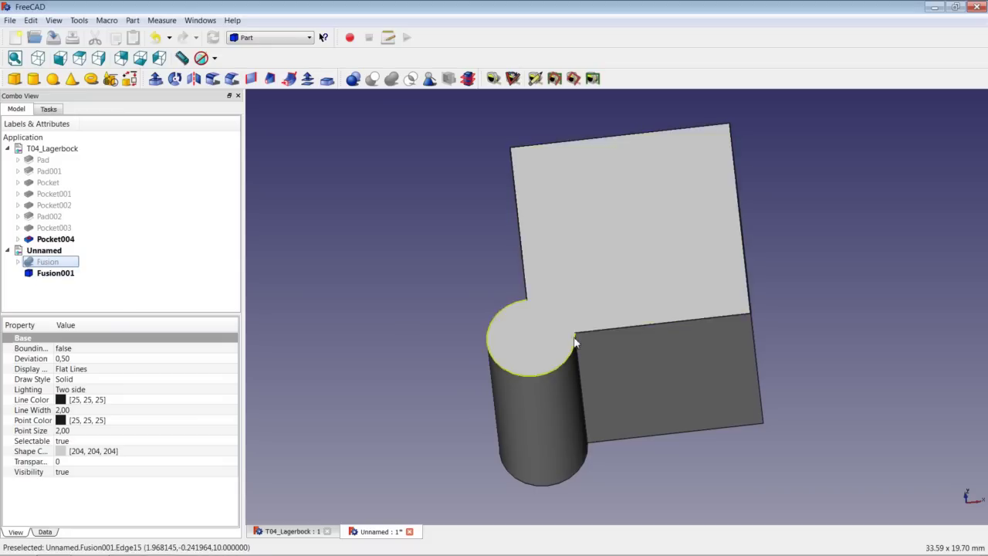
{"action": "middle_click_drag", "start_coordinate": [555, 330], "coordinate": [568, 193]}
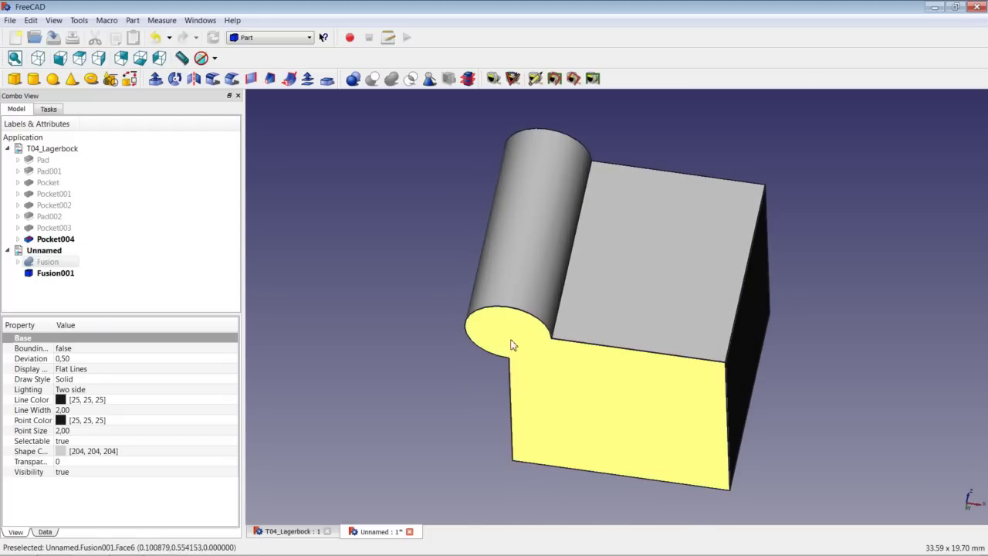
{"action": "mouse_move", "coordinate": [531, 307]}
{"action": "middle_mouse_down"}
{"action": "mouse_move", "coordinate": [540, 221]}
{"action": "mouse_move", "coordinate": [540, 328]}
{"action": "mouse_move", "coordinate": [536, 304]}
{"action": "middle_mouse_up"}
{"action": "left_click", "coordinate": [397, 202]}
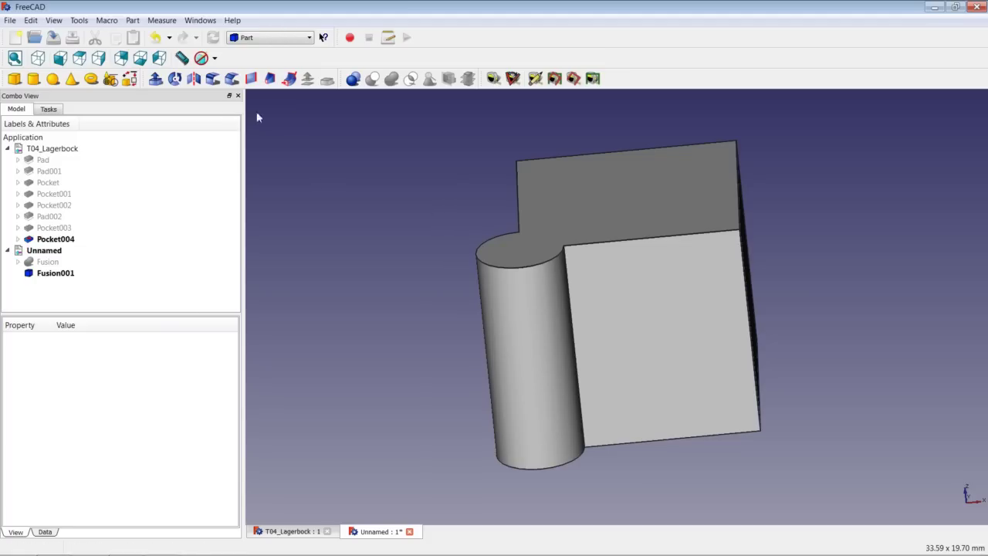
Enable automatic model refinement after Boolean and sketch-based operations in the Part design preferences, leaving the automatic model check off.
{"action": "left_click", "coordinate": [31, 20]}
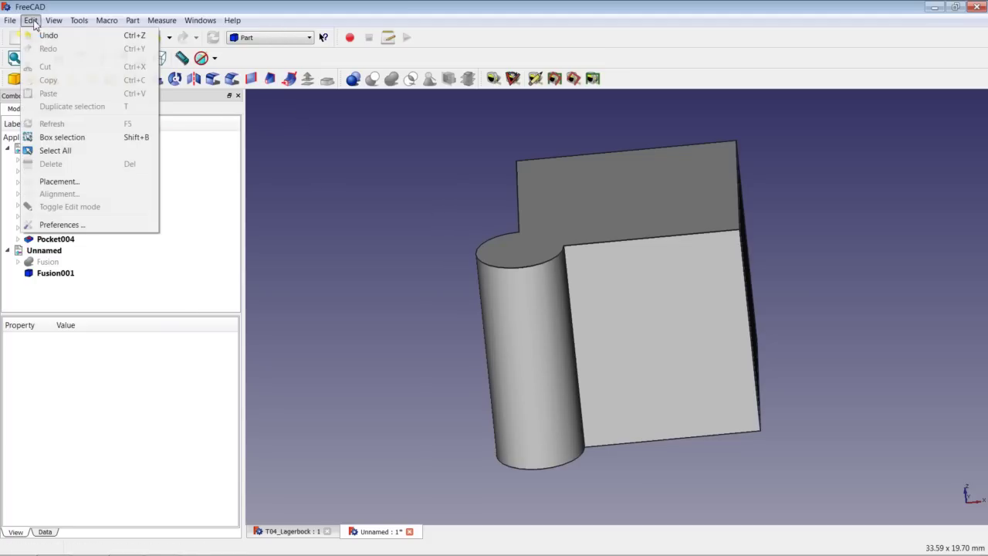
{"action": "left_click", "coordinate": [71, 225]}
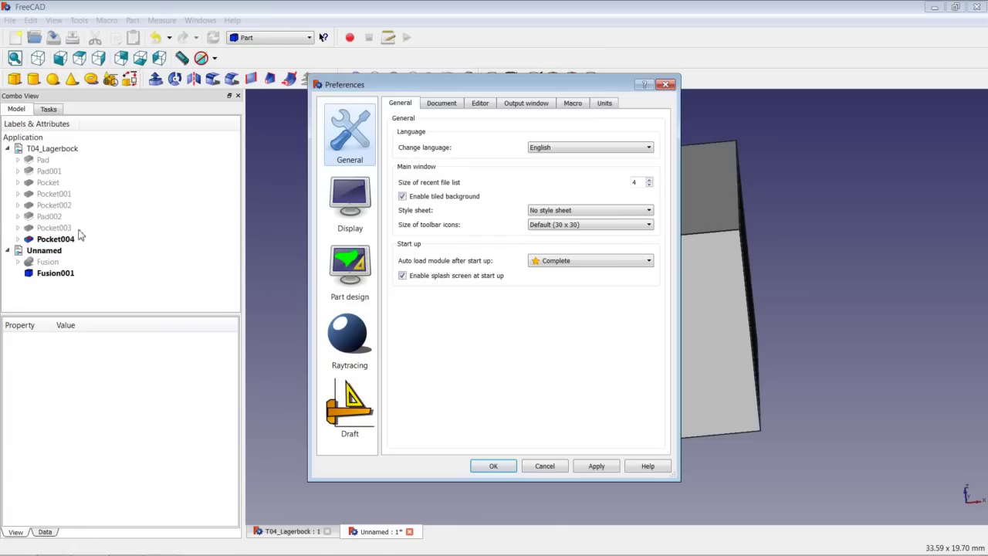
{"action": "left_click", "coordinate": [357, 275]}
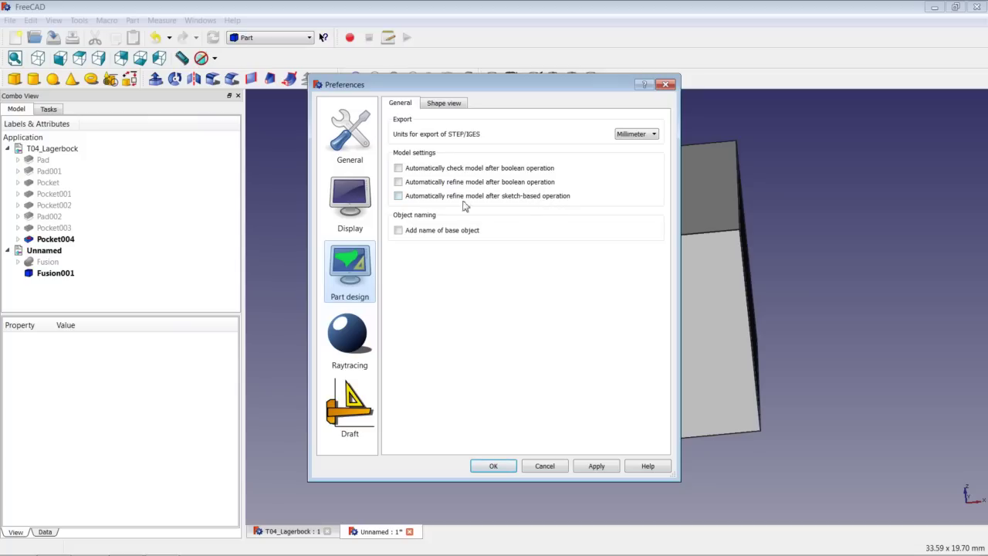
{"action": "left_click", "coordinate": [399, 168]}
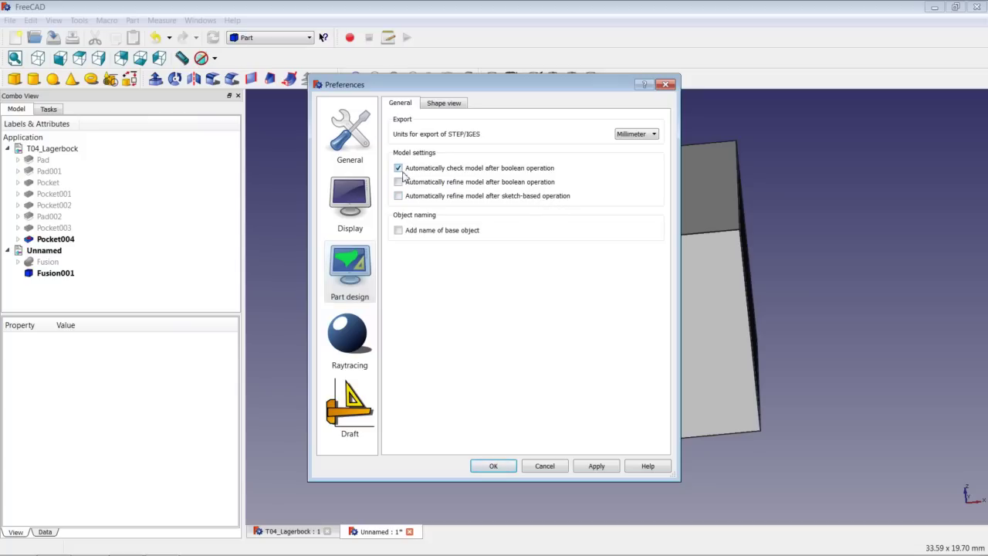
{"action": "left_click", "coordinate": [398, 182]}
{"action": "left_click", "coordinate": [399, 196]}
{"action": "left_click", "coordinate": [397, 168]}
{"action": "left_click", "coordinate": [594, 468]}
{"action": "left_click", "coordinate": [494, 466]}
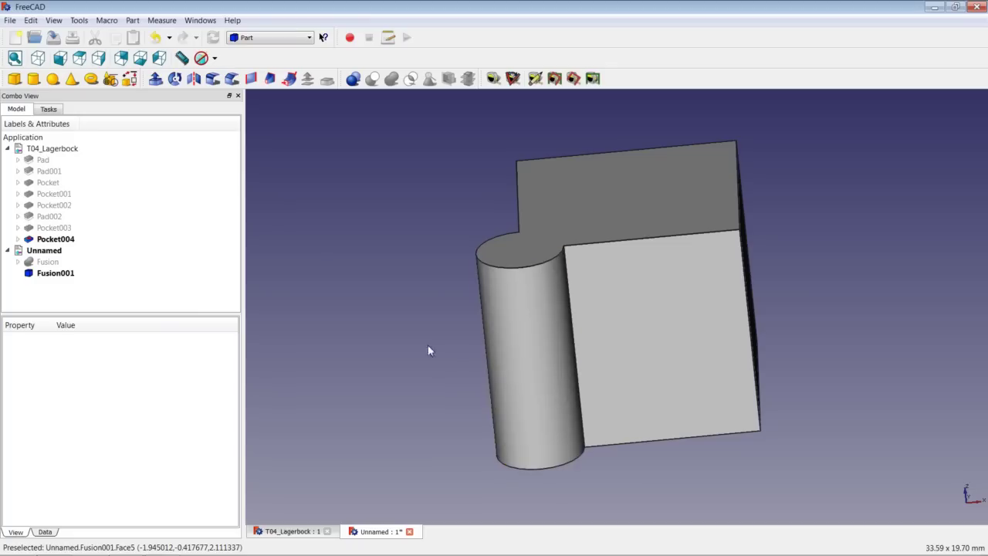
Close the unnamed document without saving and close the T04_Lagerbock document.
{"action": "left_click", "coordinate": [410, 532]}
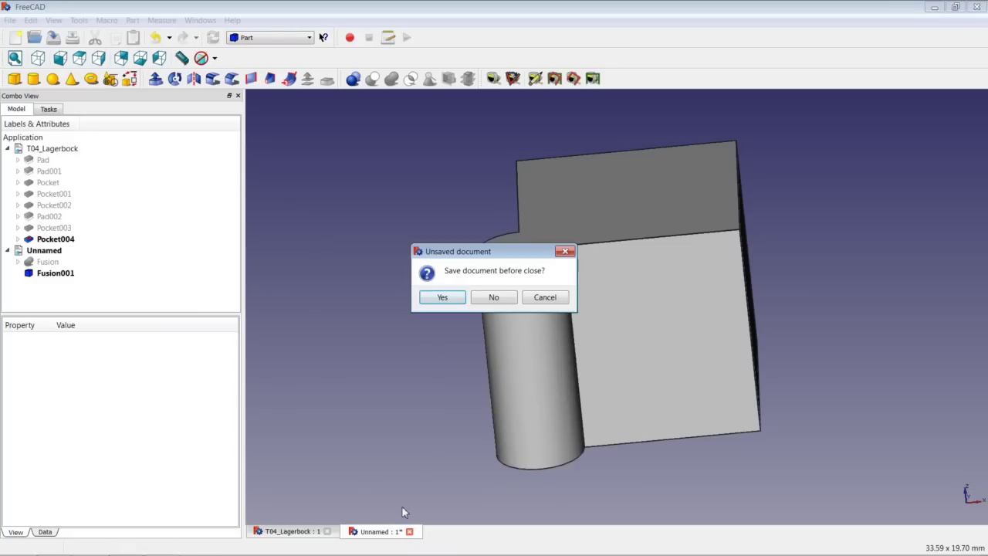
{"action": "left_click", "coordinate": [493, 298]}
{"action": "left_click", "coordinate": [328, 531]}
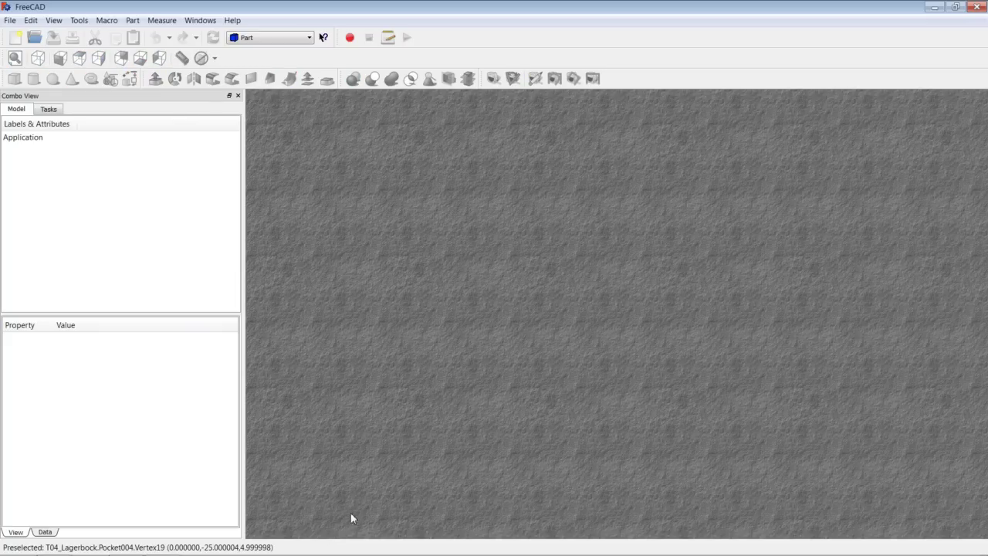
Create a new empty document and switch to the Part Design workbench.
{"action": "left_click", "coordinate": [15, 39]}
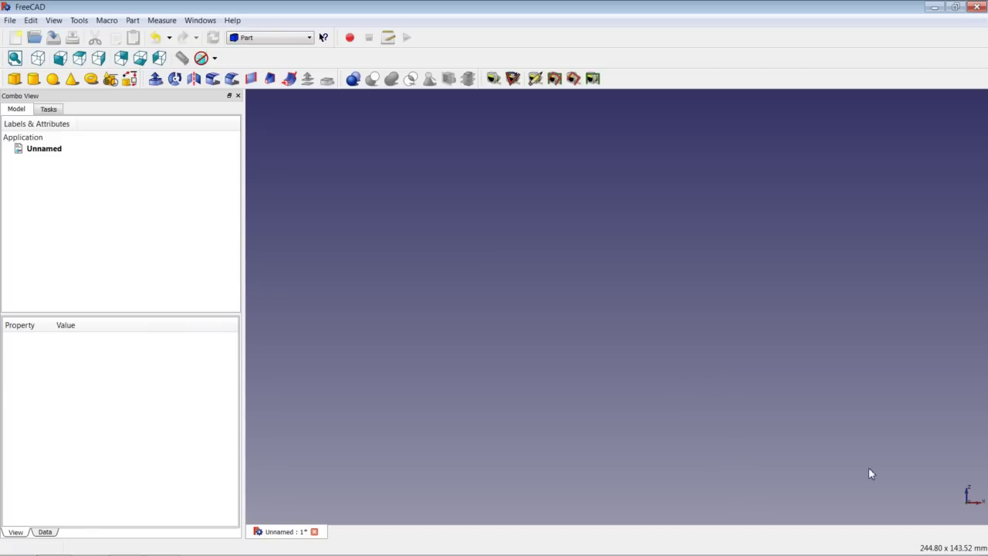
{"action": "left_click", "coordinate": [275, 38]}
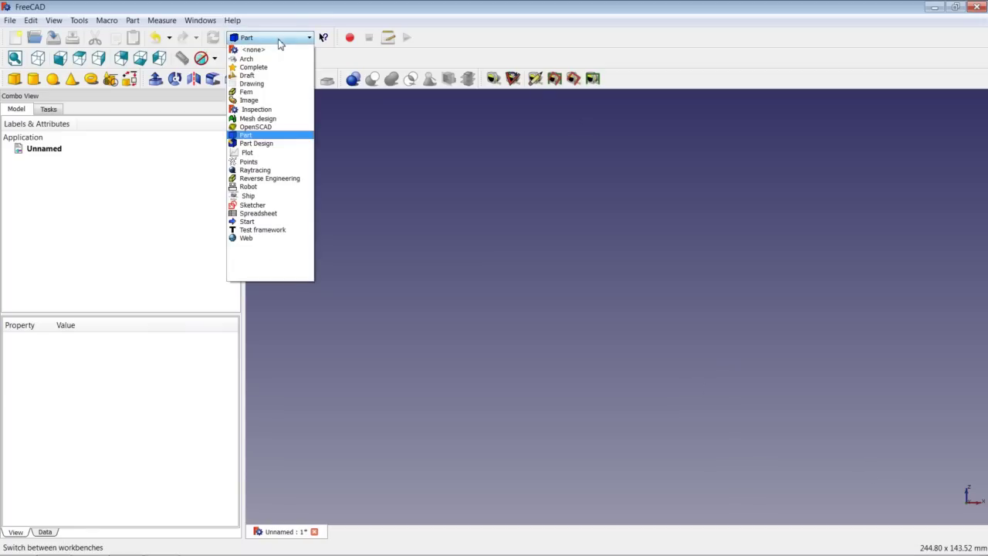
{"action": "left_click", "coordinate": [266, 143]}
{"action": "left_click", "coordinate": [17, 109]}
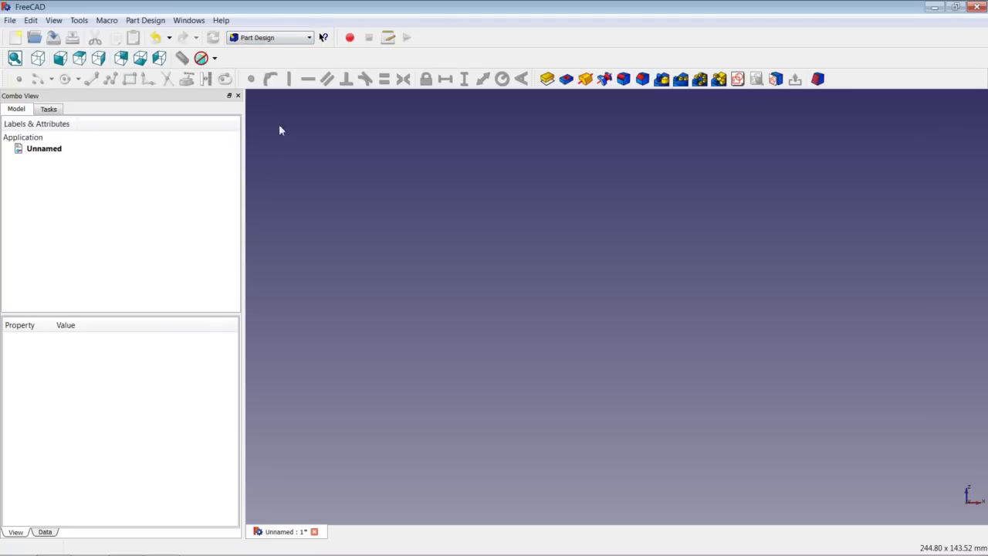
Create a new sketch on the XZ plane with an offset of 0.
{"action": "left_click", "coordinate": [738, 80]}
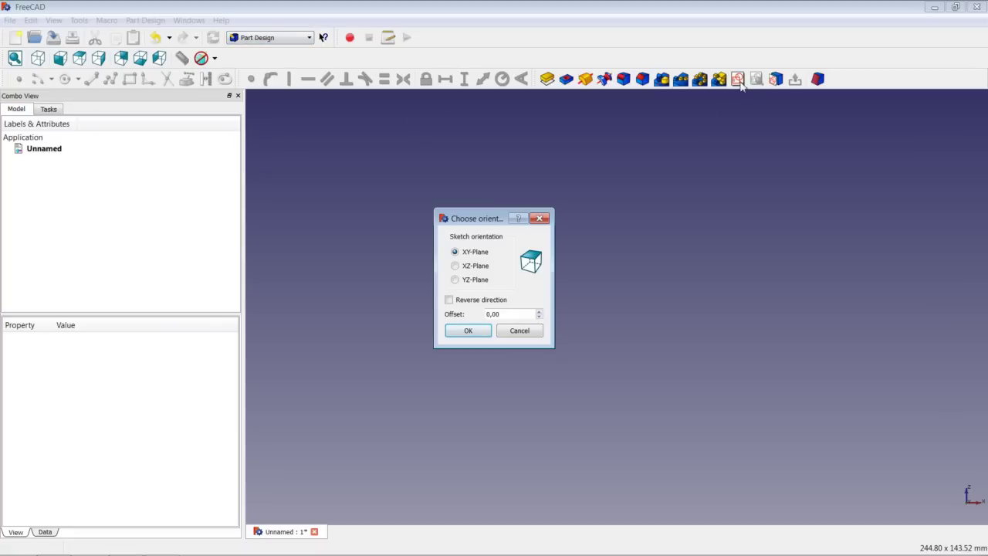
{"action": "left_click", "coordinate": [464, 268]}
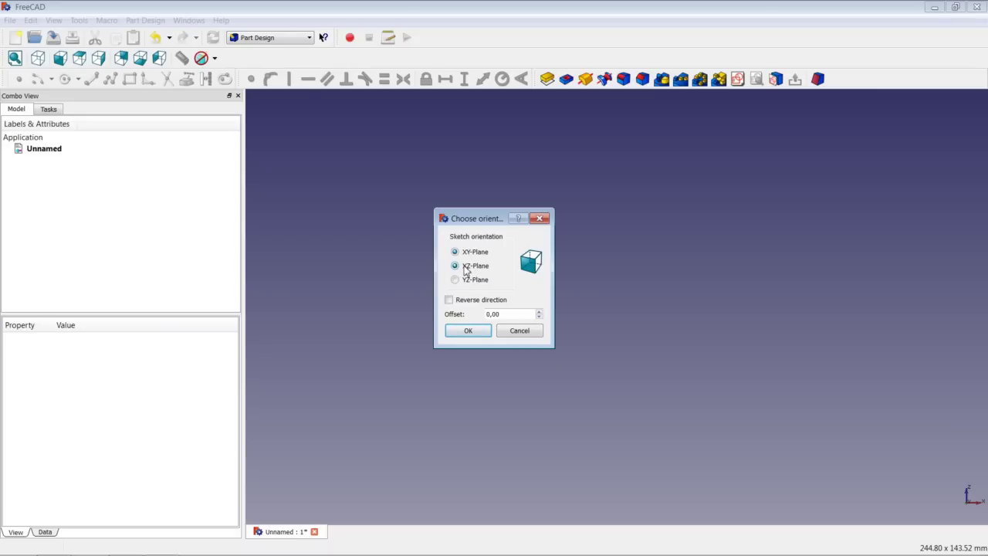
{"action": "left_click", "coordinate": [478, 332]}
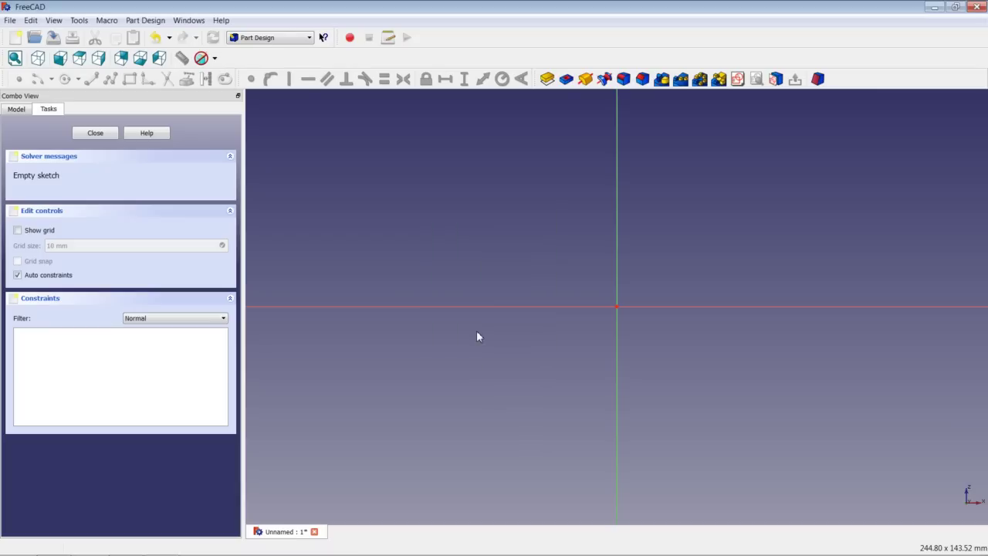
Sketch a polyline from the origin running about 16 mm up, 13.5 mm right and 33 mm up.
{"action": "left_click", "coordinate": [109, 80]}
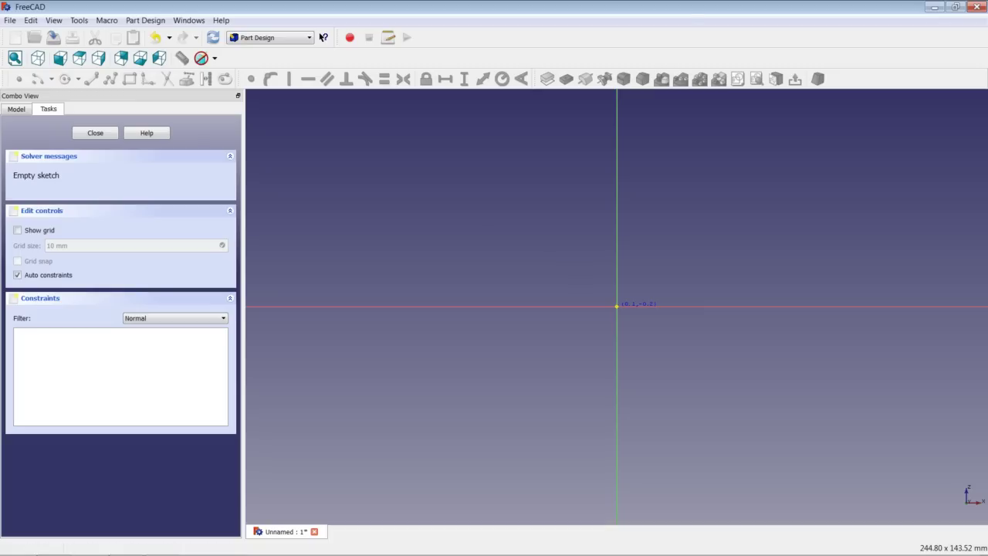
{"action": "left_click", "coordinate": [616, 306]}
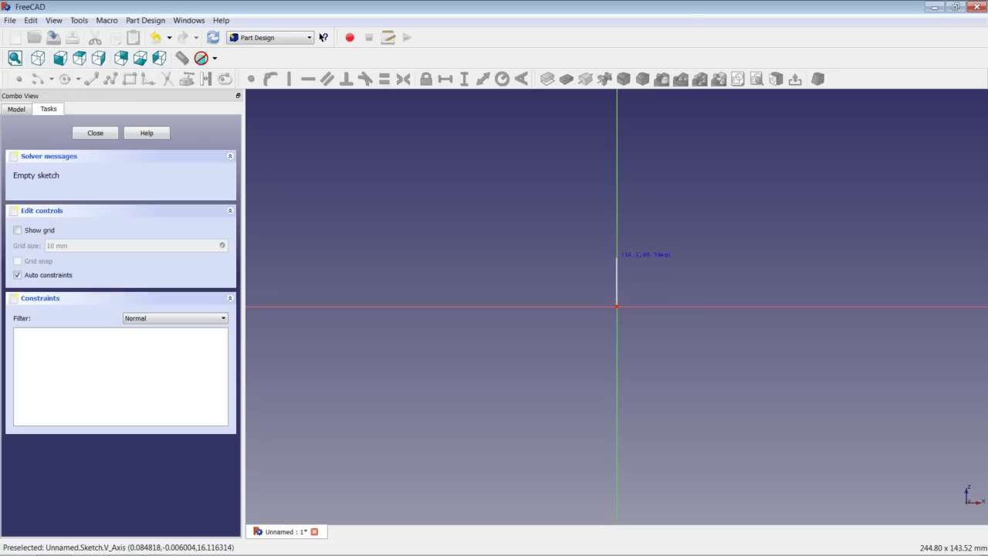
{"action": "left_click", "coordinate": [616, 257]}
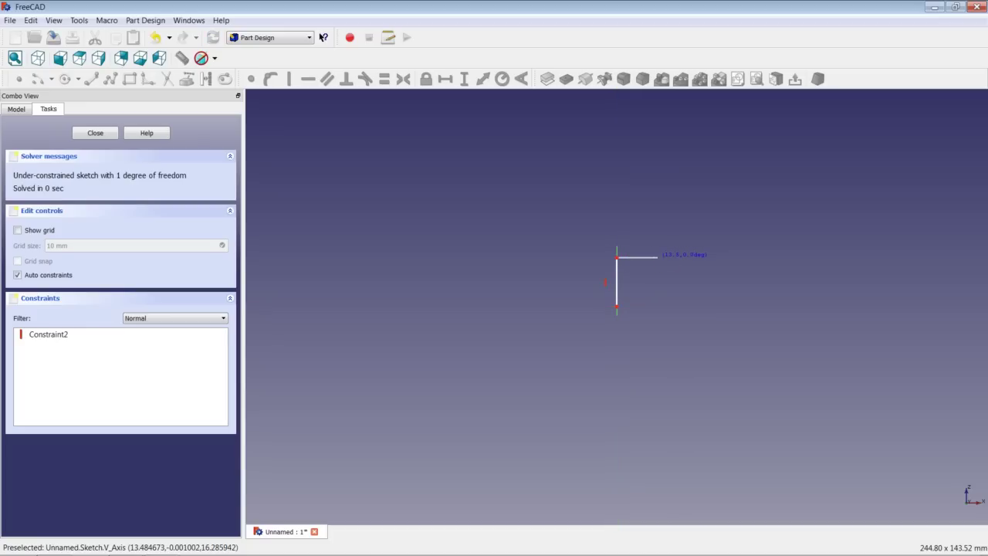
{"action": "left_click", "coordinate": [656, 257]}
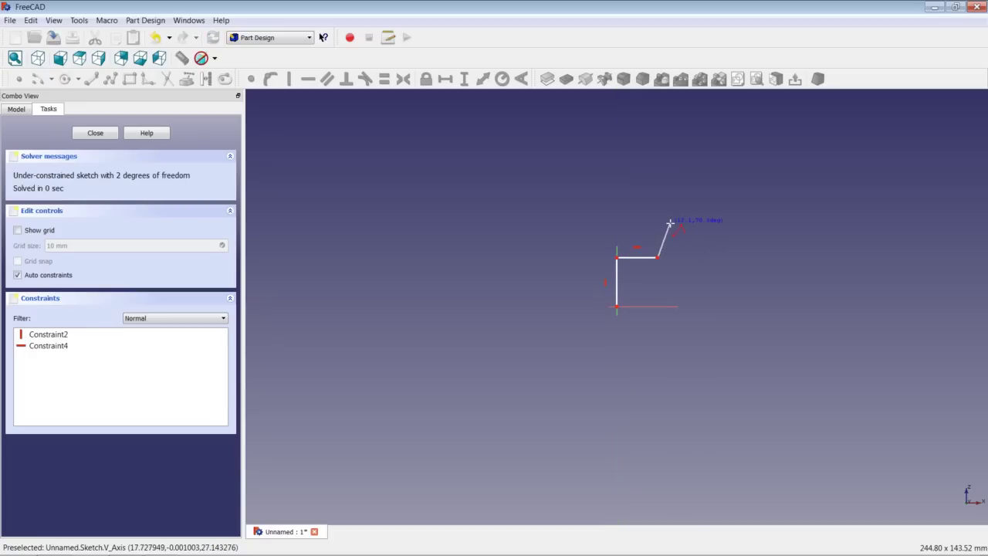
{"action": "left_click", "coordinate": [658, 158]}
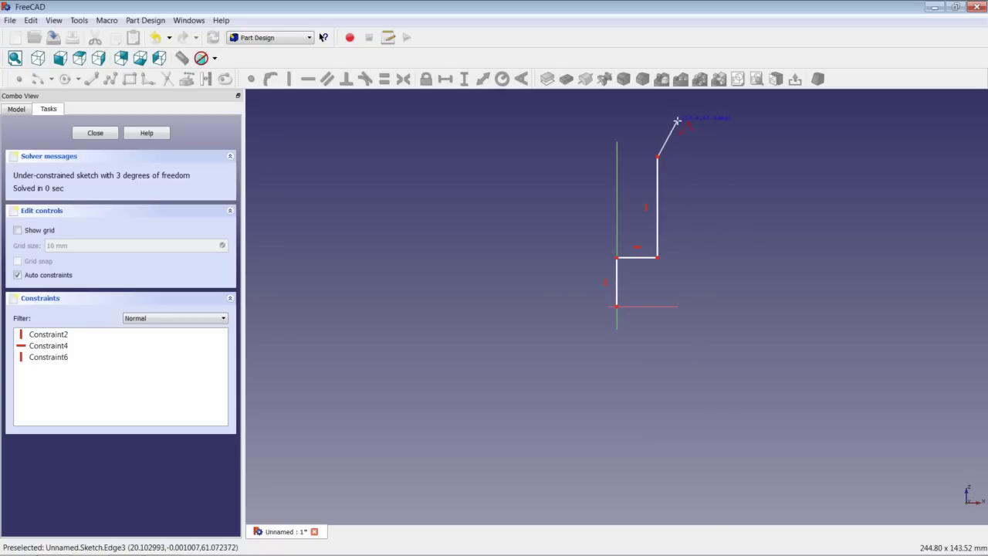
Try the polyline's alternative line and arc segment modes from its upper endpoint, and end the polyline without another segment.
{"action": "key", "text": "m"}
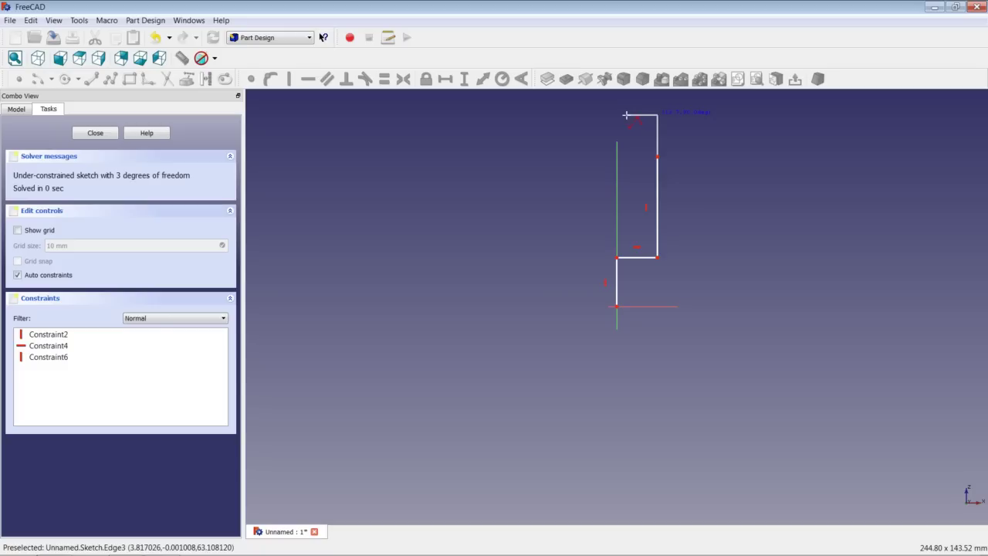
{"action": "key", "text": "m"}
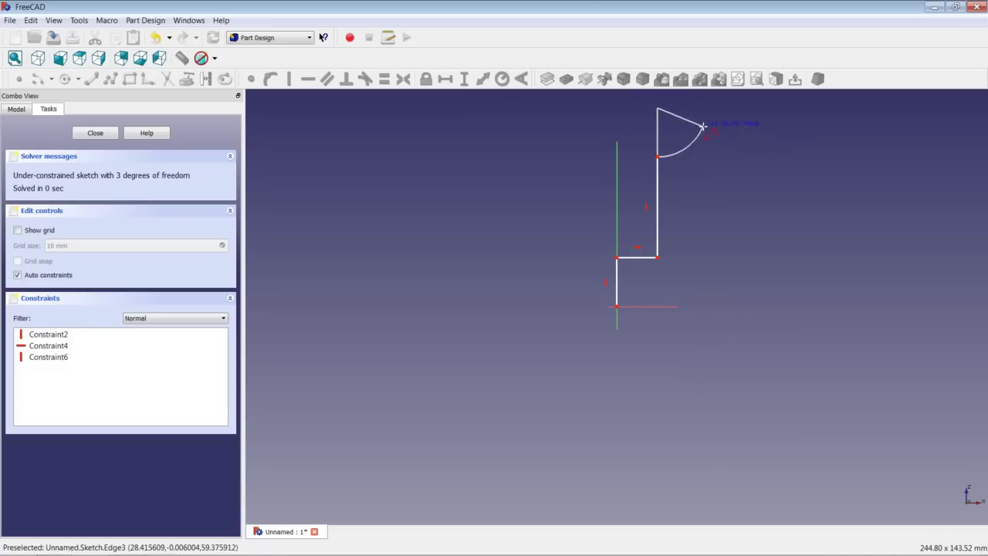
{"action": "key", "text": "m"}
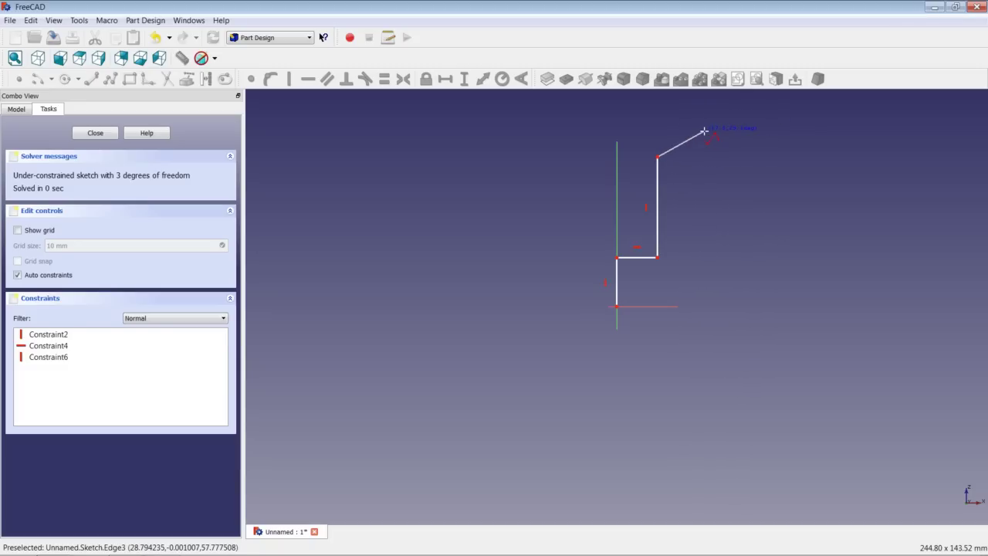
{"action": "key", "text": "Escape"}
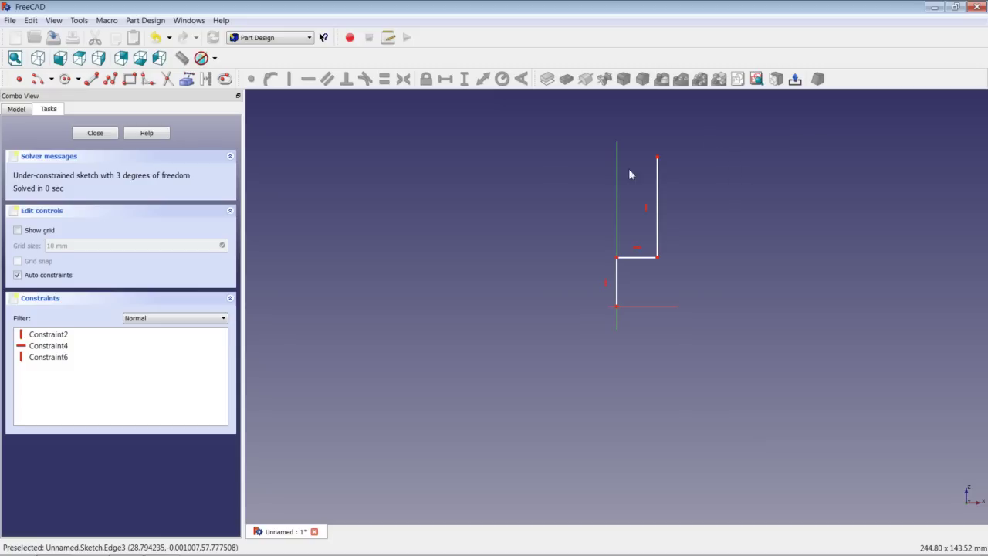
Sketch a second polyline running about 38 mm down, 28 mm right, 16 mm down to the horizontal axis and back to the origin.
{"action": "left_click", "coordinate": [110, 79]}
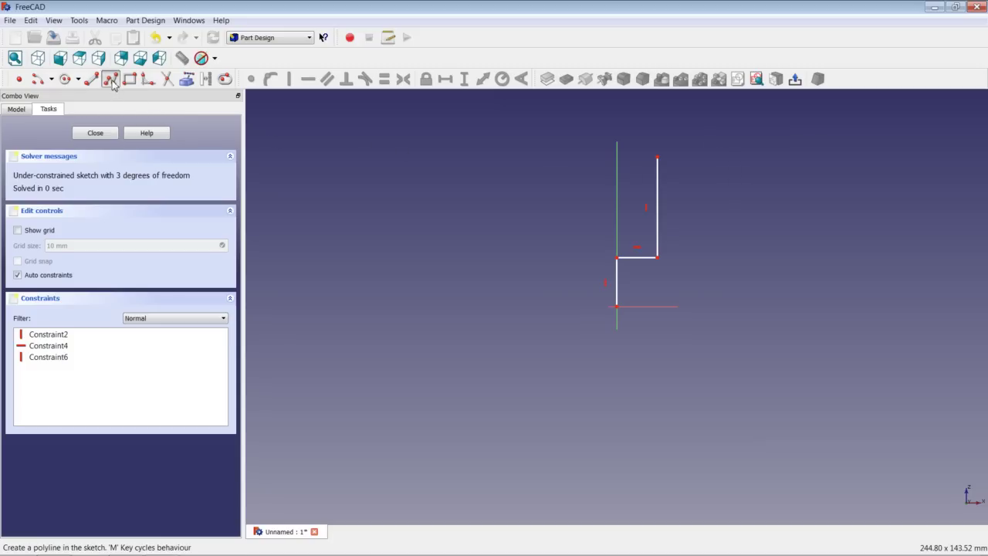
{"action": "left_click", "coordinate": [717, 142]}
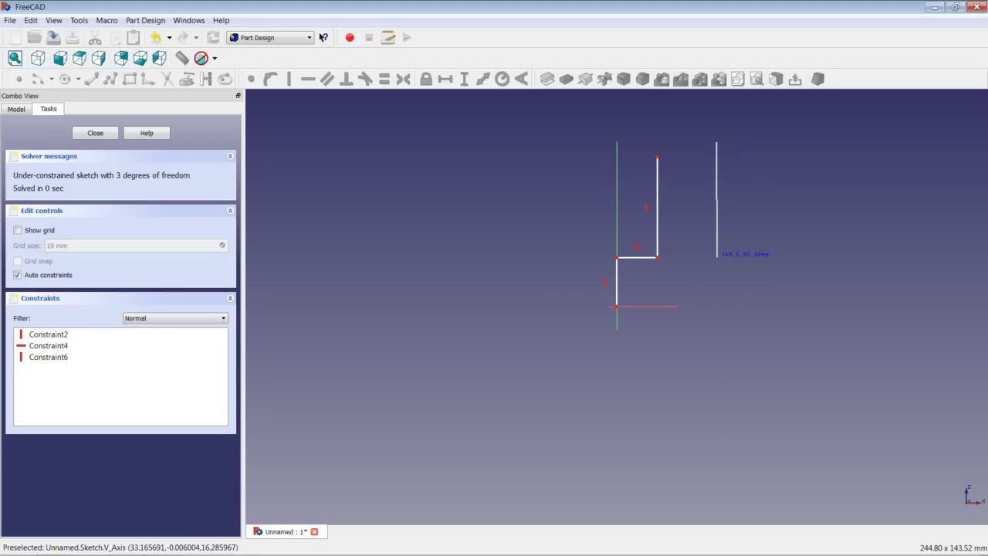
{"action": "left_click", "coordinate": [716, 256]}
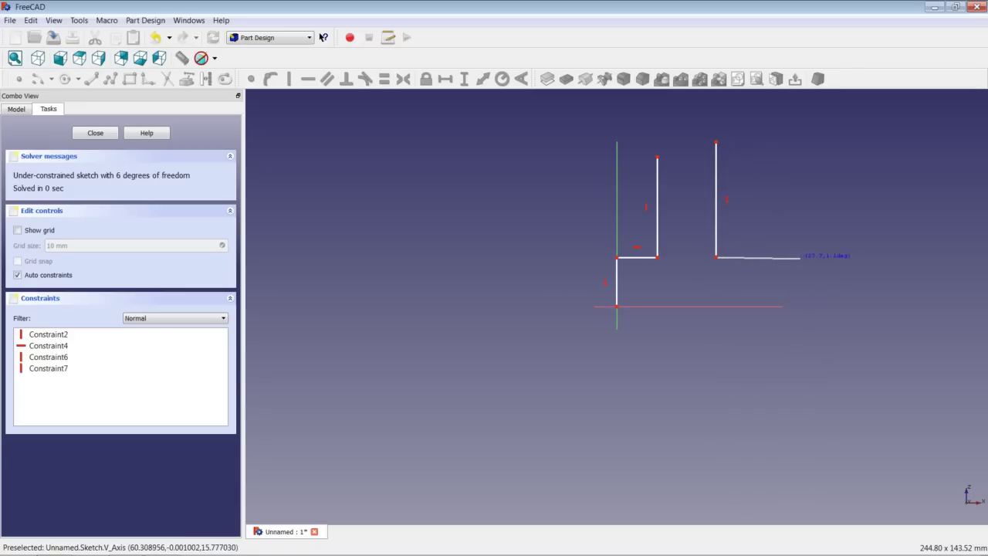
{"action": "left_click", "coordinate": [801, 257]}
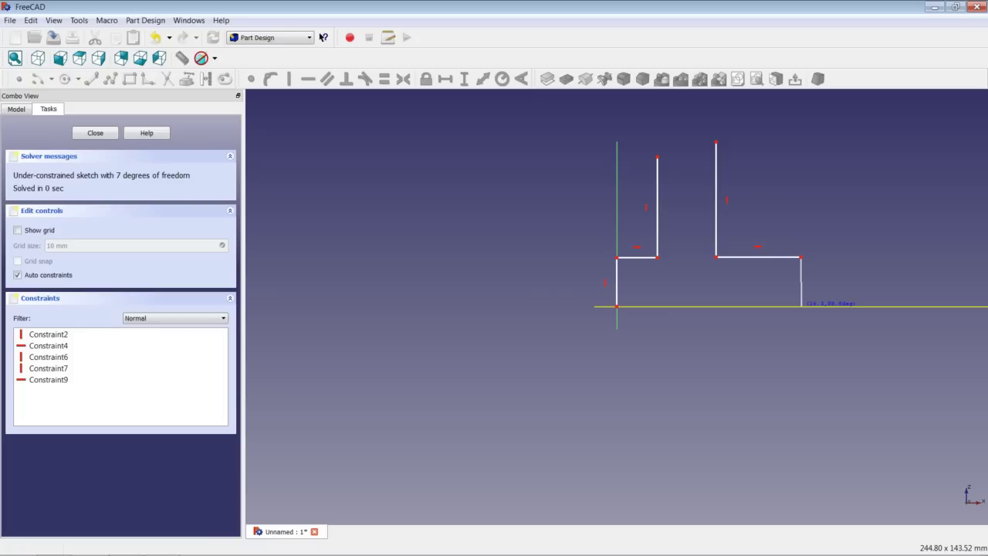
{"action": "left_click", "coordinate": [801, 306]}
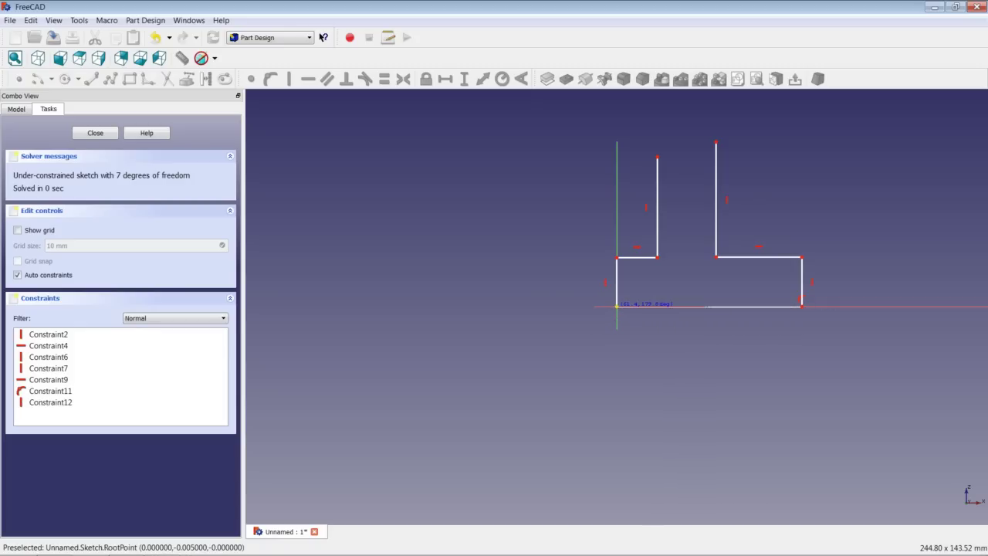
{"action": "left_click", "coordinate": [618, 306]}
{"action": "right_click", "coordinate": [677, 334]}
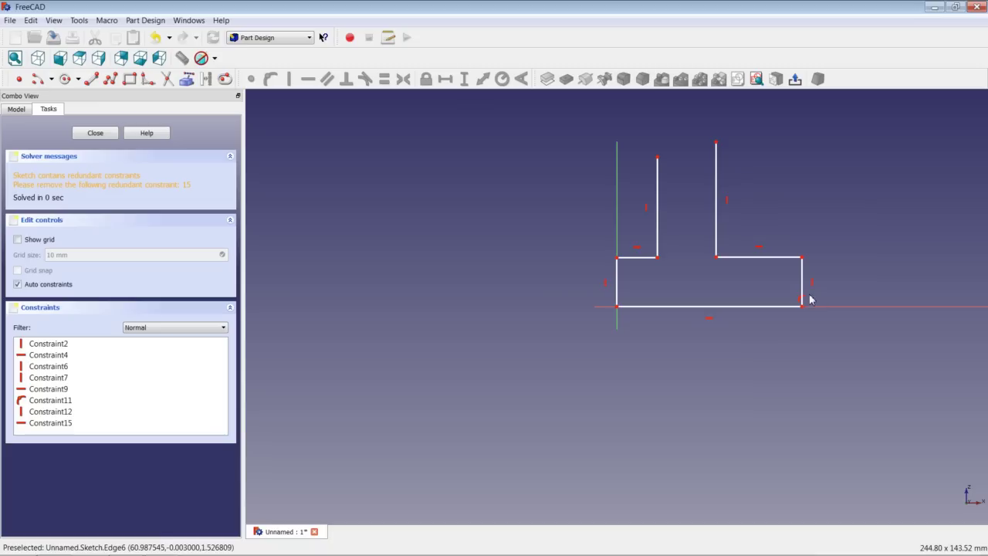
Delete the redundant horizontal constraint, Constraint15, from the profile's base line.
{"action": "left_click", "coordinate": [709, 321]}
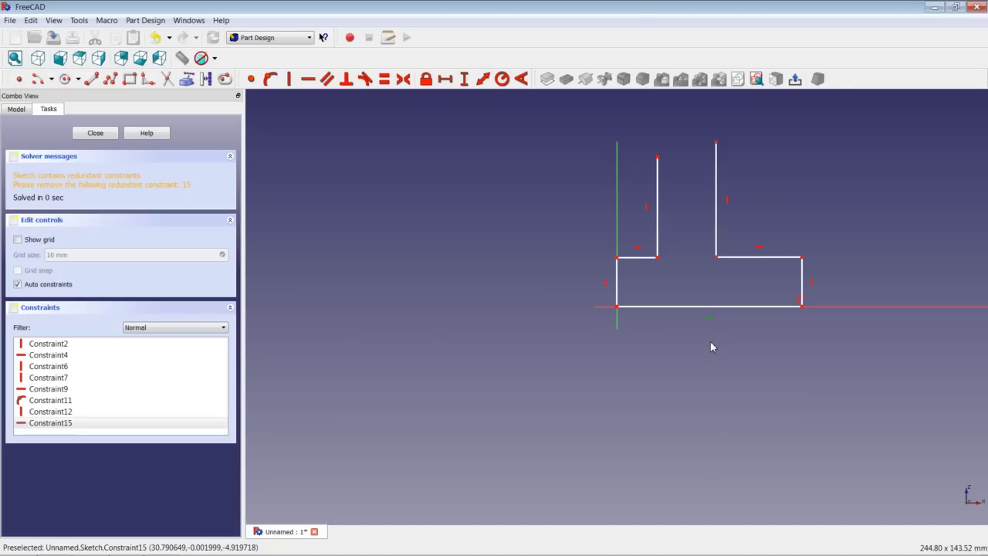
{"action": "left_click", "coordinate": [726, 321]}
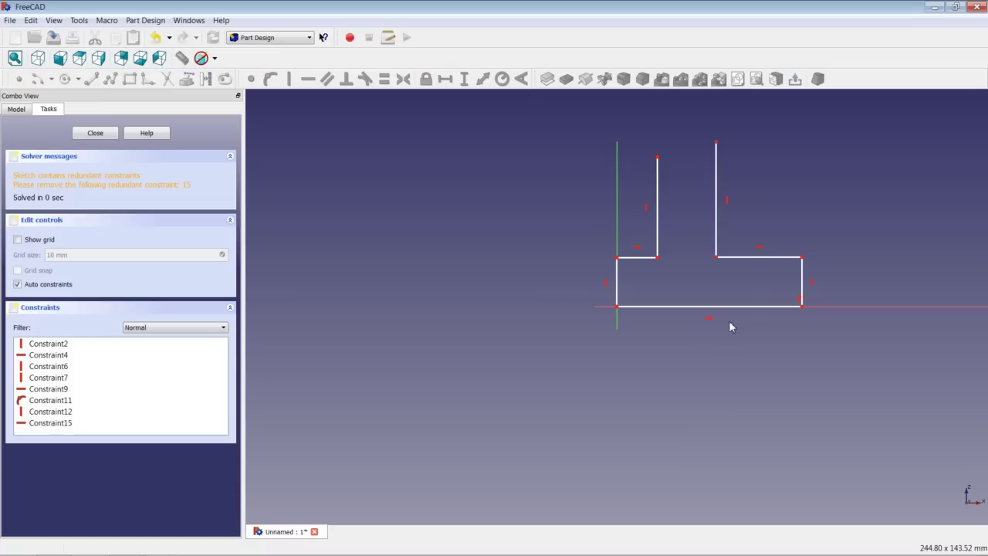
{"action": "left_click", "coordinate": [89, 424]}
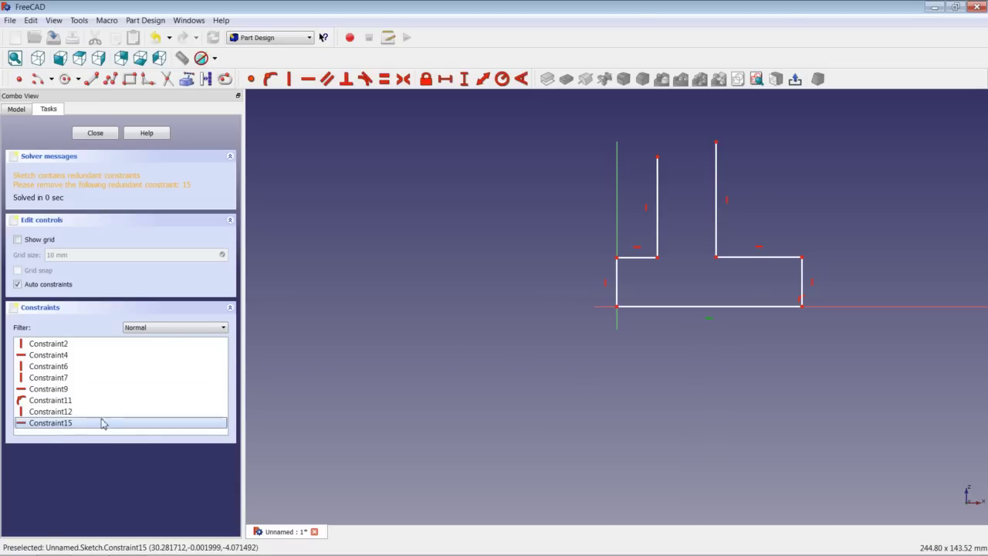
{"action": "right_click", "coordinate": [89, 425]}
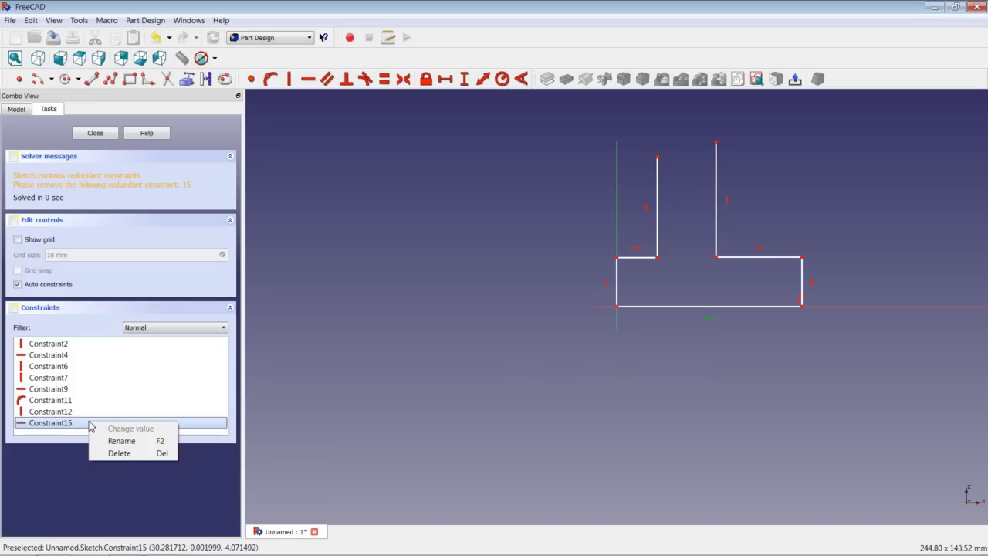
{"action": "left_click", "coordinate": [120, 453]}
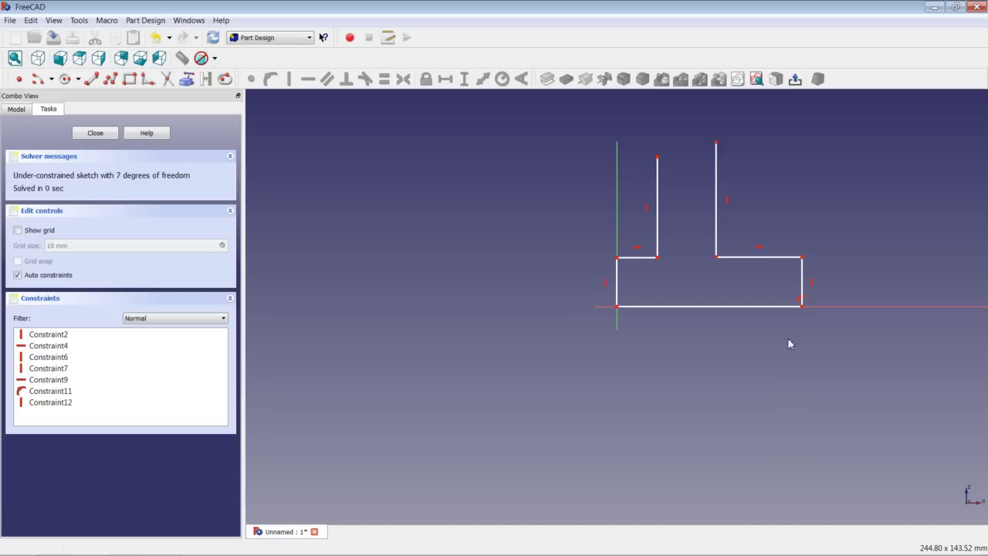
Sketch a centre-point arc joining the upper endpoints of the two long vertical lines.
{"action": "left_click", "coordinate": [37, 80]}
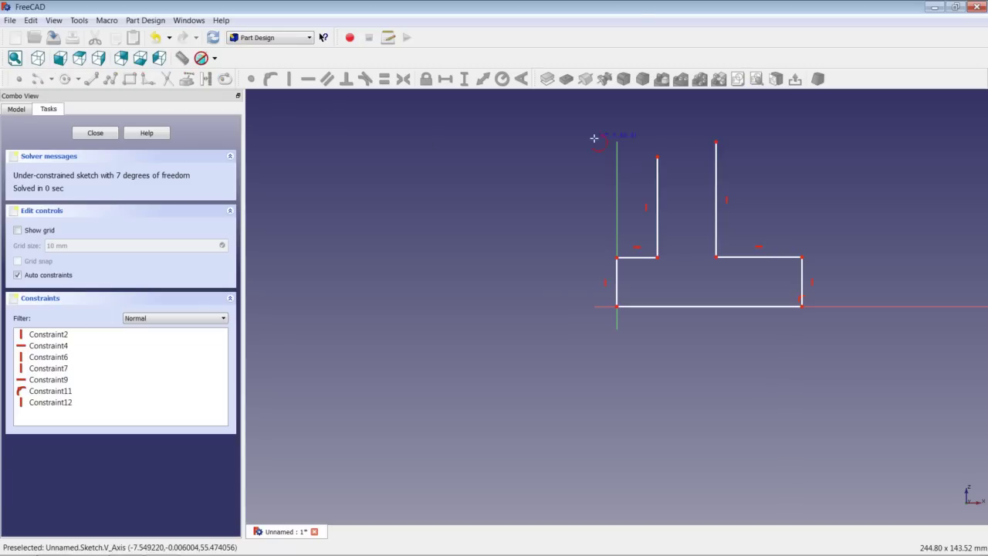
{"action": "left_click", "coordinate": [685, 142]}
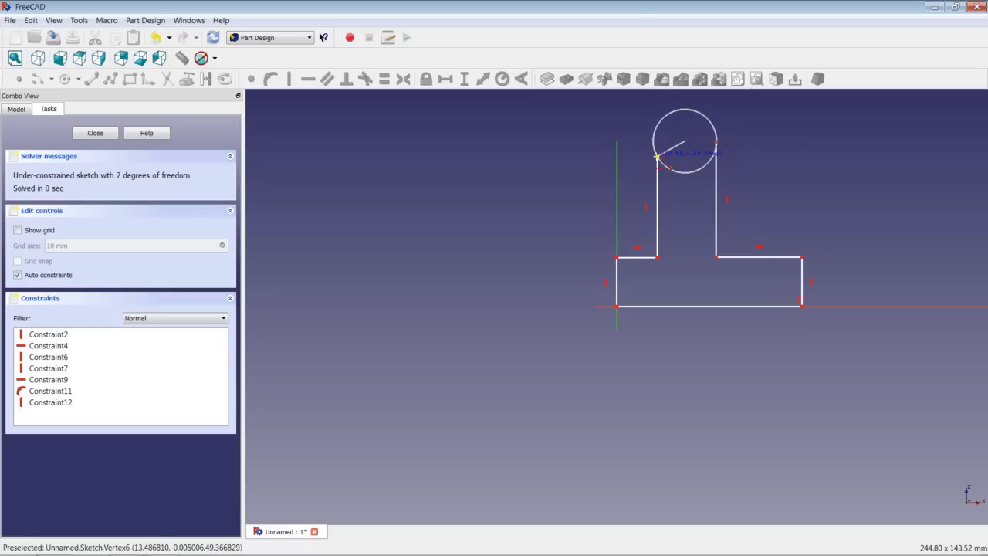
{"action": "mouse_move", "coordinate": [657, 156]}
{"action": "left_mouse_down"}
{"action": "mouse_move", "coordinate": [712, 126]}
{"action": "mouse_move", "coordinate": [716, 141]}
{"action": "left_mouse_up"}
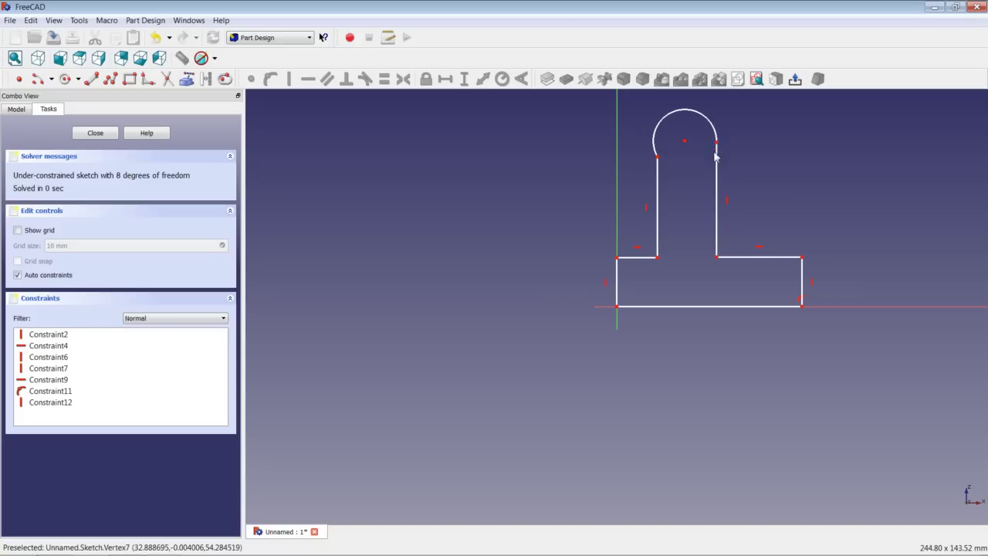
Sketch a smaller circle inside the upper arc, centred on the arc's centre point.
{"action": "left_click", "coordinate": [66, 79]}
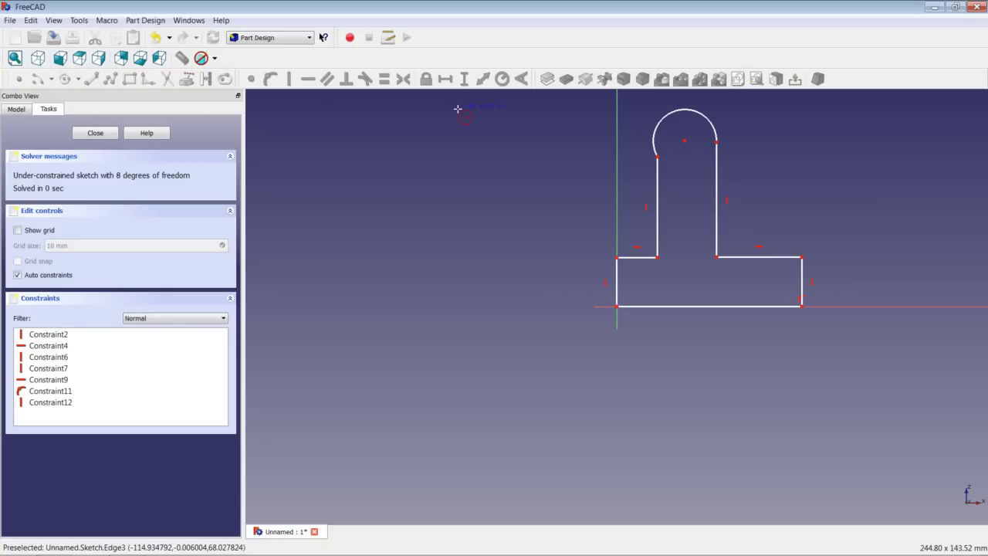
{"action": "left_click", "coordinate": [684, 141]}
{"action": "left_click", "coordinate": [697, 130]}
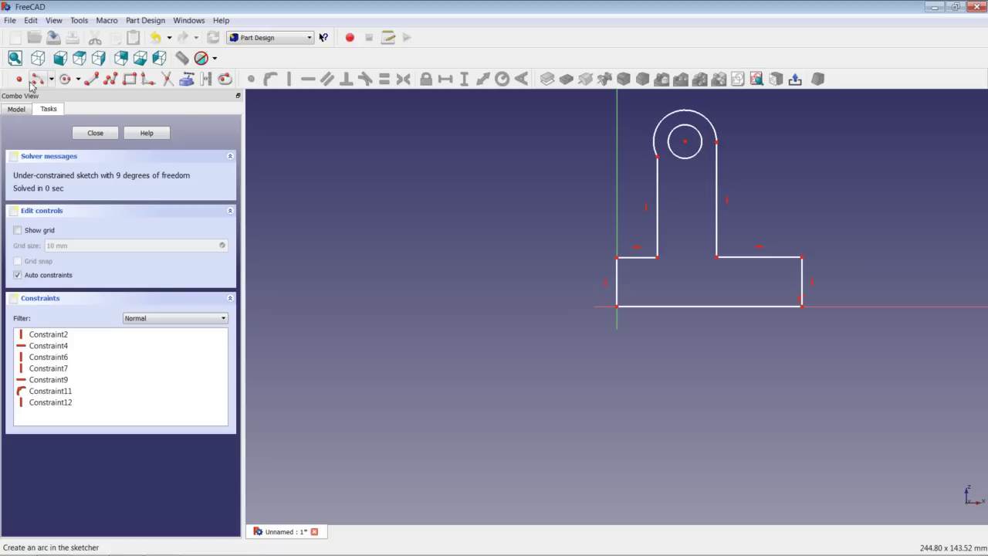
Sketch another small circle between the two inner corners where the upright meets the base.
{"action": "left_click", "coordinate": [65, 79]}
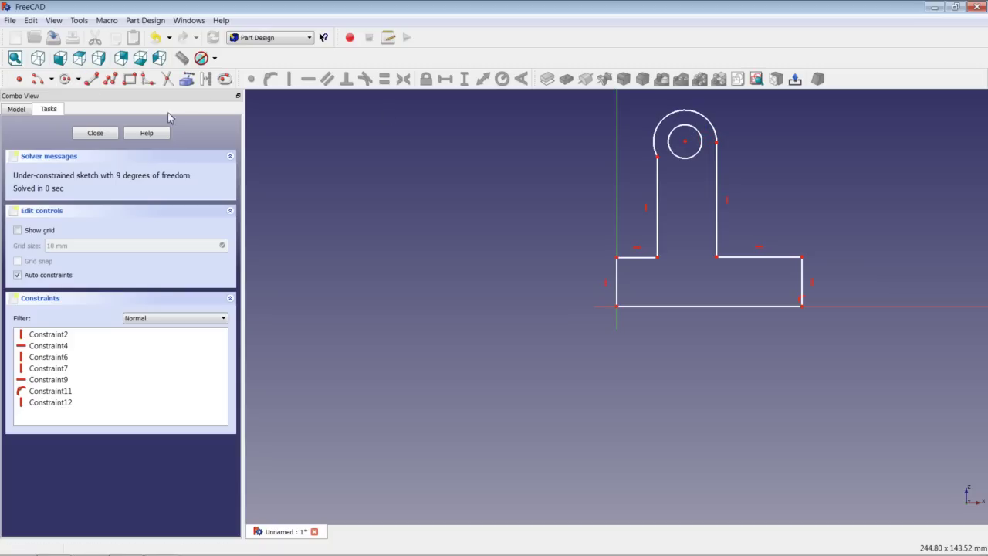
{"action": "left_click", "coordinate": [687, 256]}
{"action": "left_click", "coordinate": [684, 267]}
{"action": "scroll", "coordinate": [772, 171], "scroll_direction": "down", "scroll_amount": 2}
{"action": "scroll", "coordinate": [773, 171], "scroll_direction": "up", "scroll_amount": 2}
{"action": "scroll", "coordinate": [774, 124], "scroll_direction": "up", "scroll_amount": 2}
{"action": "scroll", "coordinate": [759, 148], "scroll_direction": "up", "scroll_amount": 1}
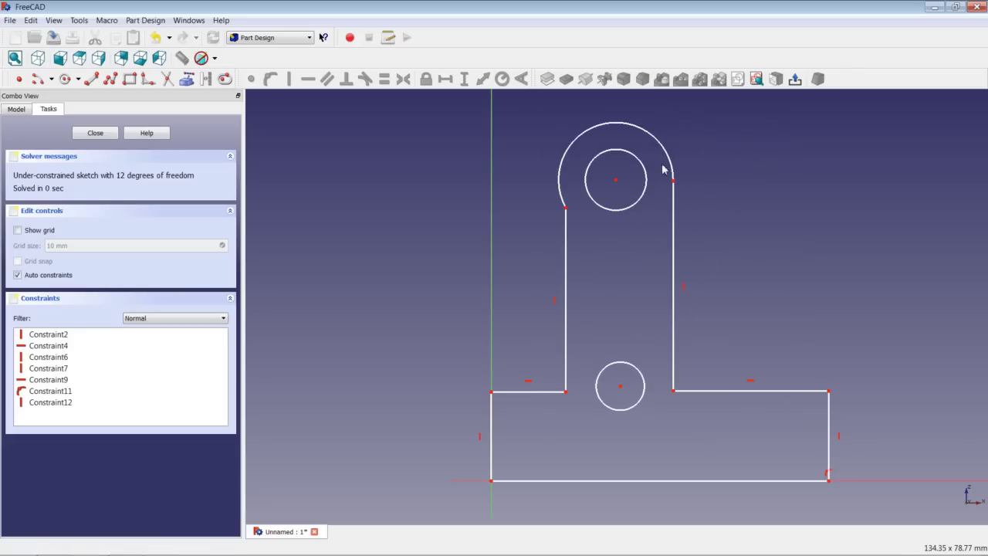
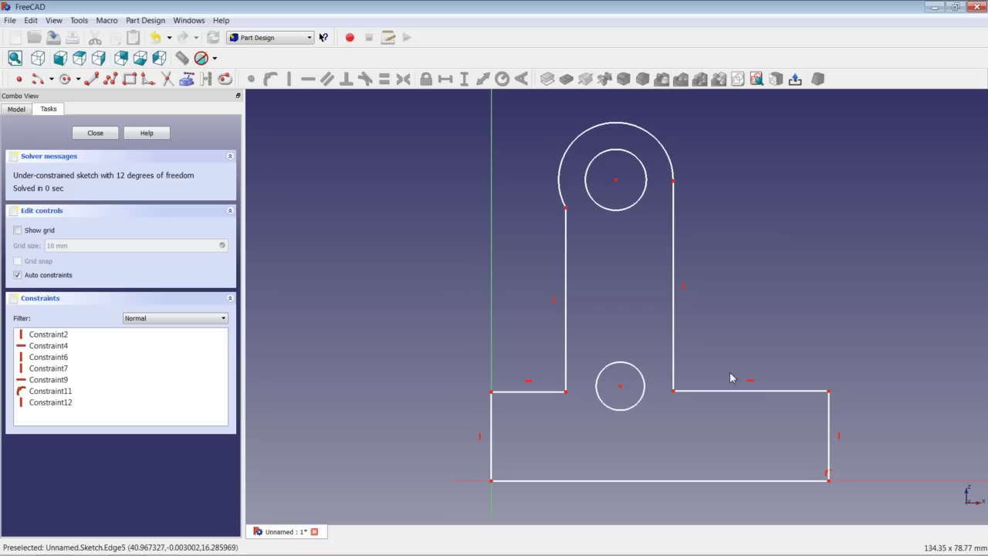
Constrain the upper arc tangent to the right vertical line of the upright.
{"action": "left_click", "coordinate": [673, 168]}
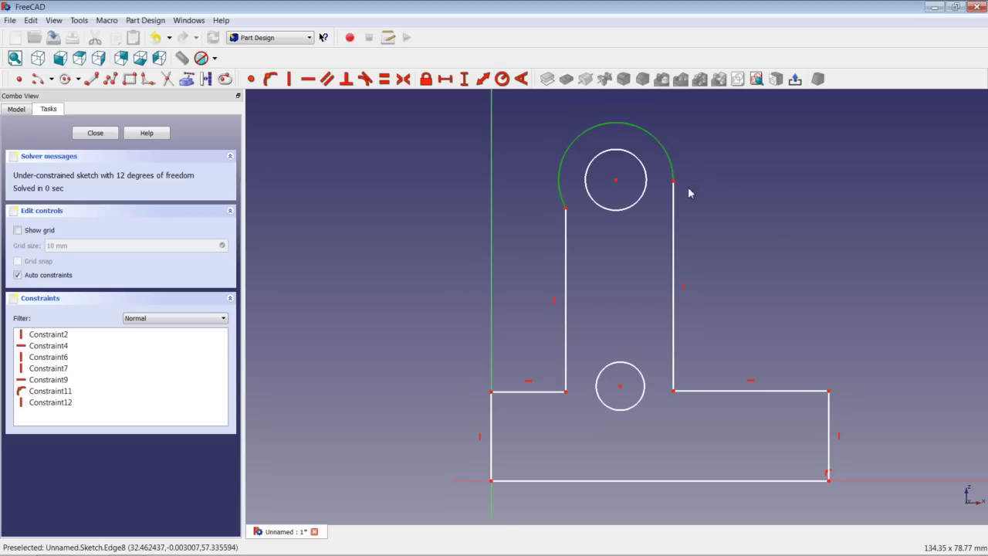
{"action": "left_click", "coordinate": [673, 197]}
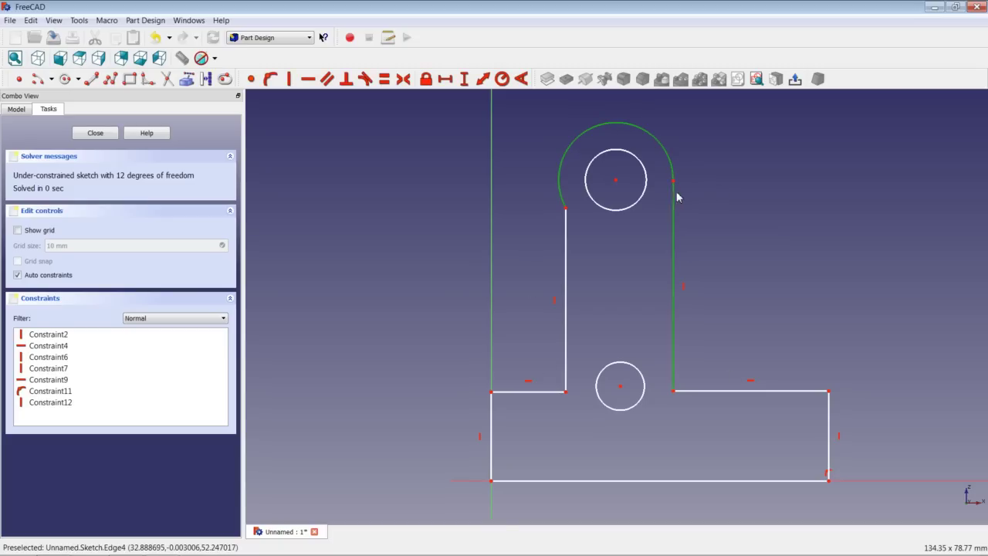
{"action": "left_click", "coordinate": [366, 79]}
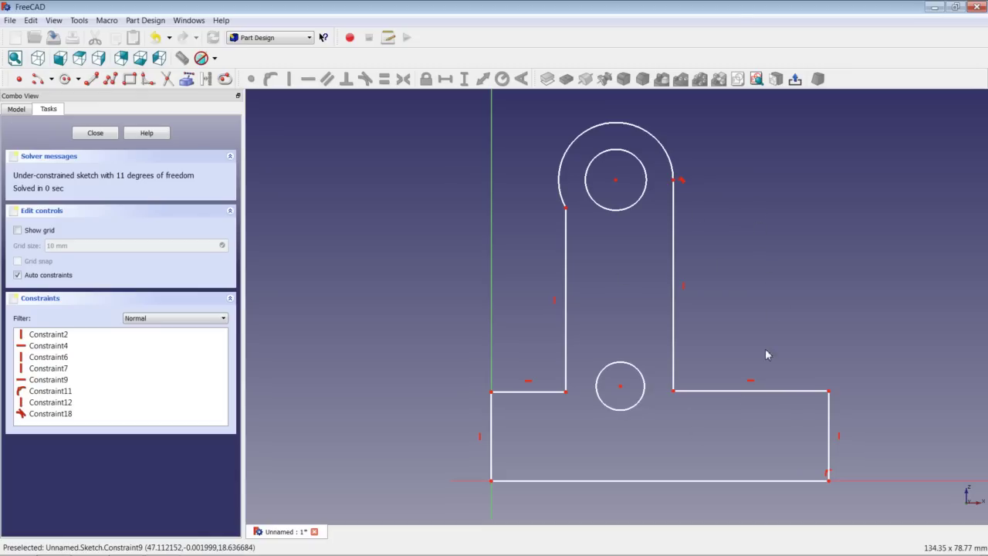
Add a 5 mm vertical distance constraint to the short left edge of the base.
{"action": "left_click", "coordinate": [491, 423]}
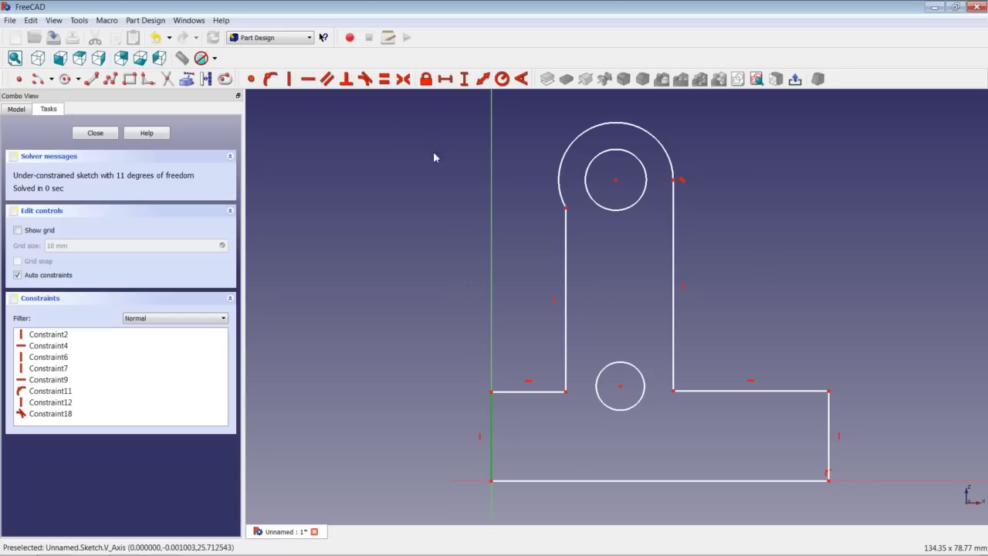
{"action": "left_click", "coordinate": [463, 78]}
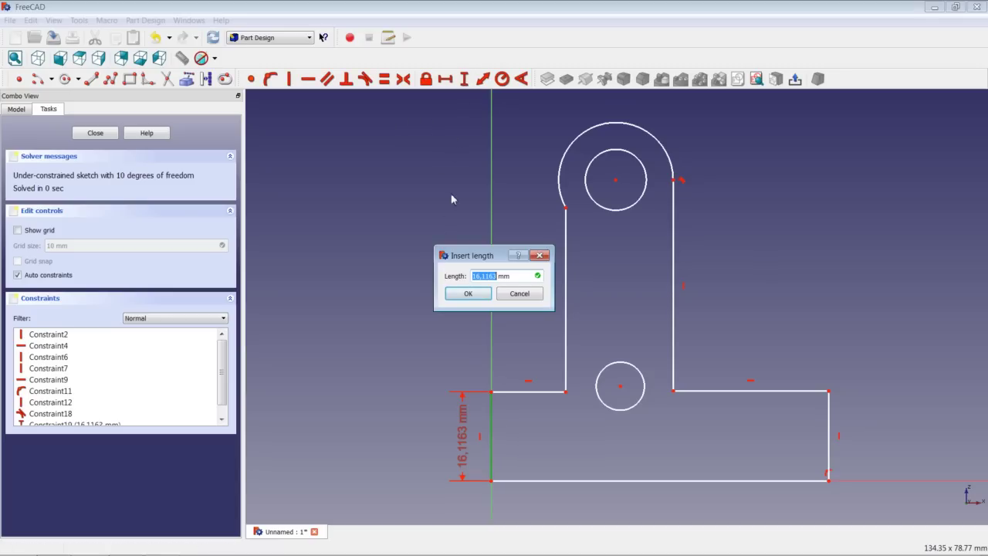
{"action": "type", "text": "5"}
{"action": "key", "text": "Return"}
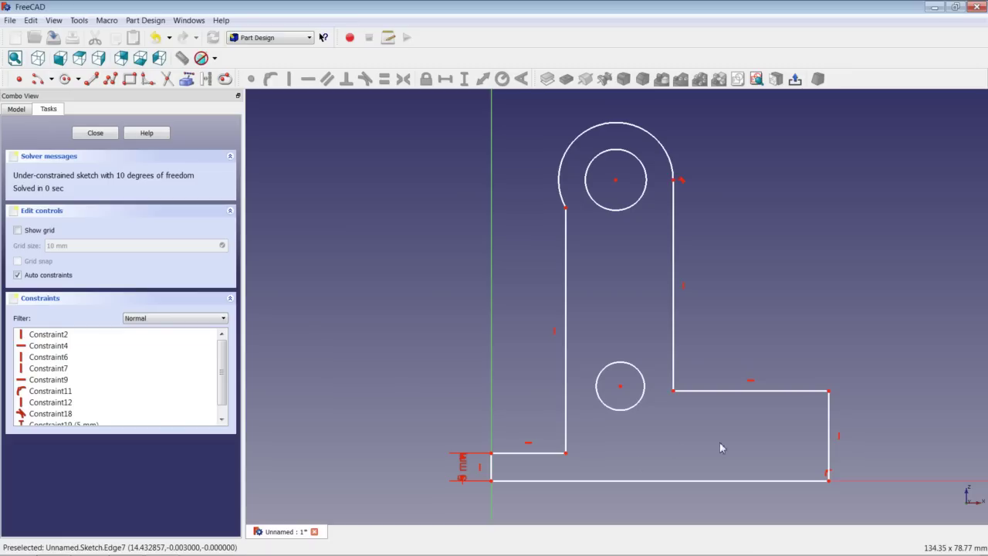
Constrain the base's right edge to 10 mm vertically and its upper horizontal edge beside the upright to 25 mm horizontally.
{"action": "left_click", "coordinate": [828, 429]}
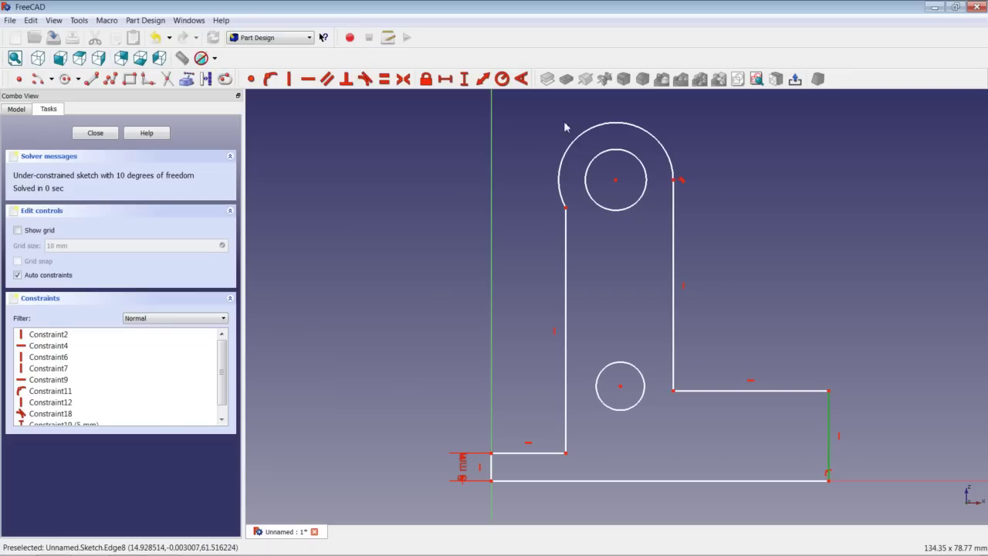
{"action": "left_click", "coordinate": [464, 78]}
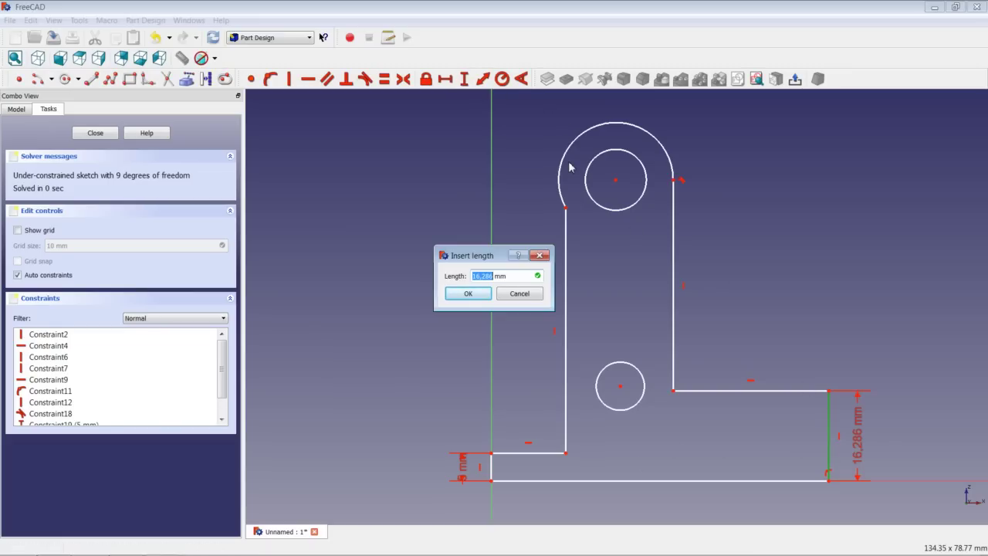
{"action": "type", "text": "10"}
{"action": "key", "text": "Return"}
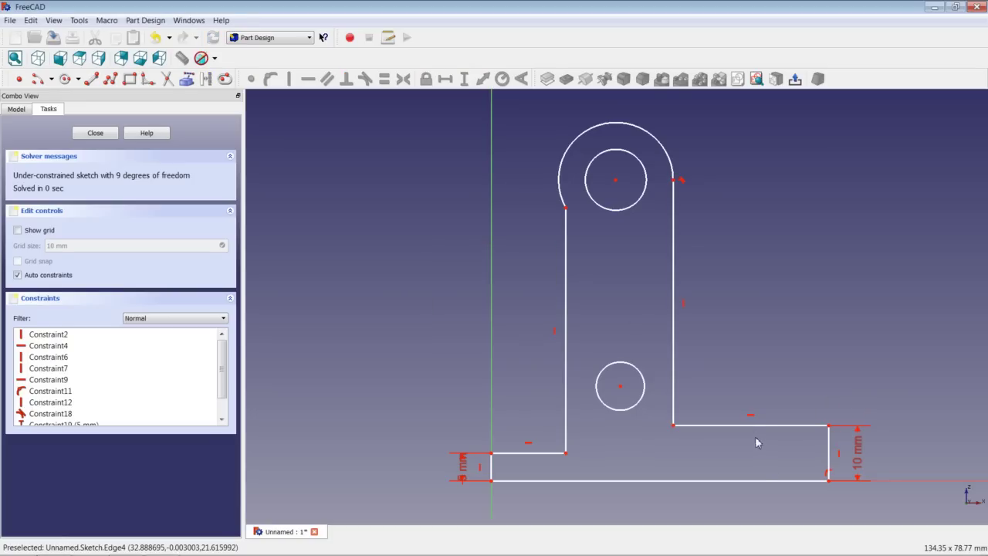
{"action": "left_click", "coordinate": [745, 426]}
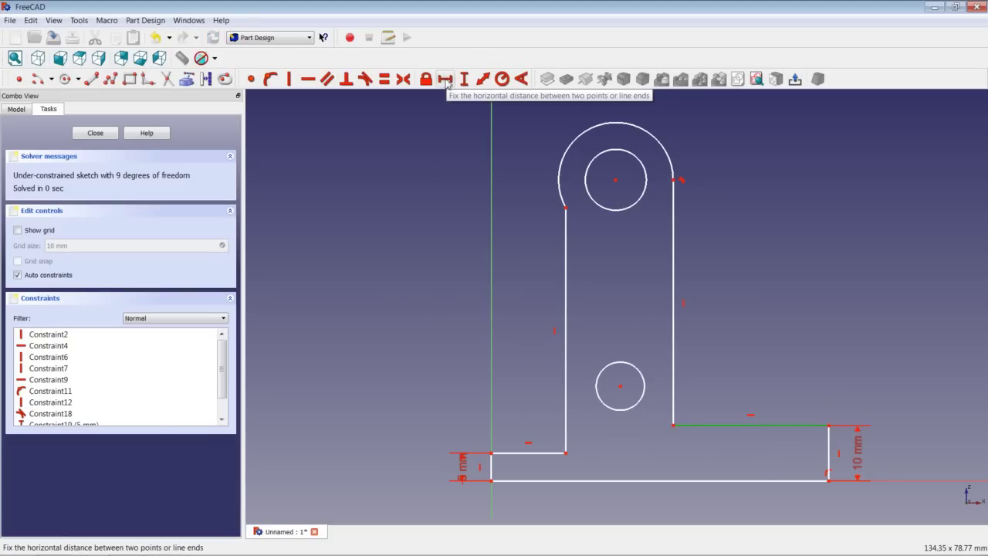
{"action": "left_click", "coordinate": [446, 79]}
{"action": "type", "text": "25"}
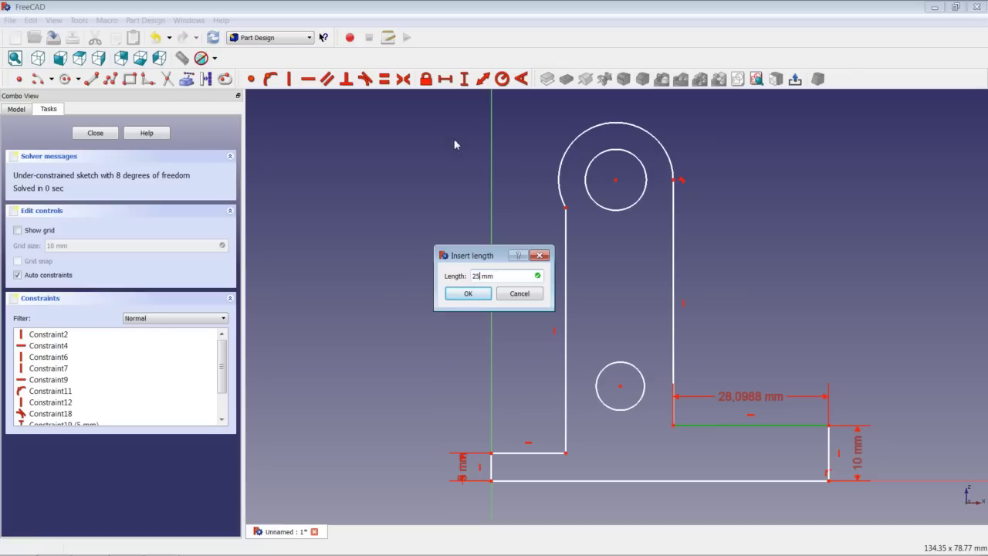
{"action": "key", "text": "Return"}
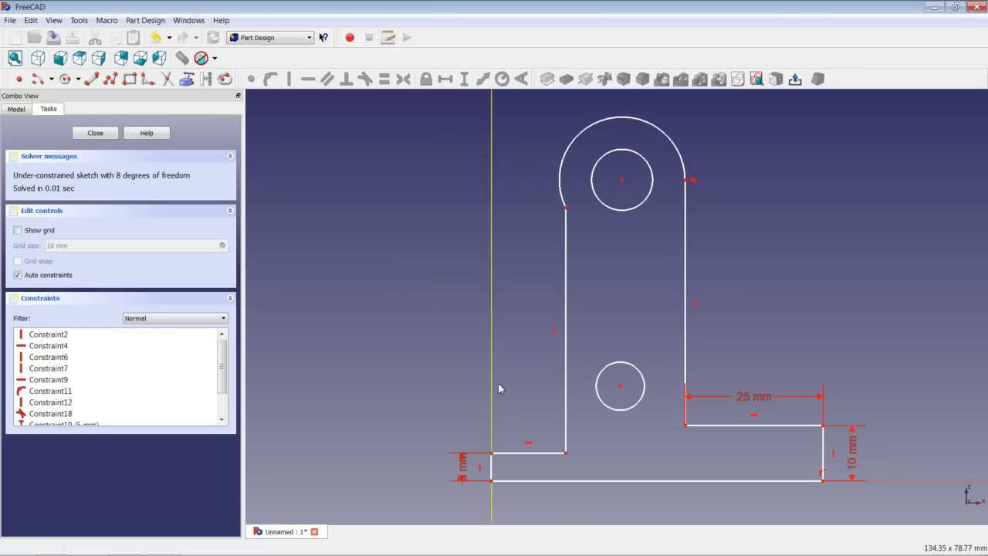
Add a 55 mm horizontal distance constraint to the bottom edge of the base.
{"action": "left_click", "coordinate": [601, 481]}
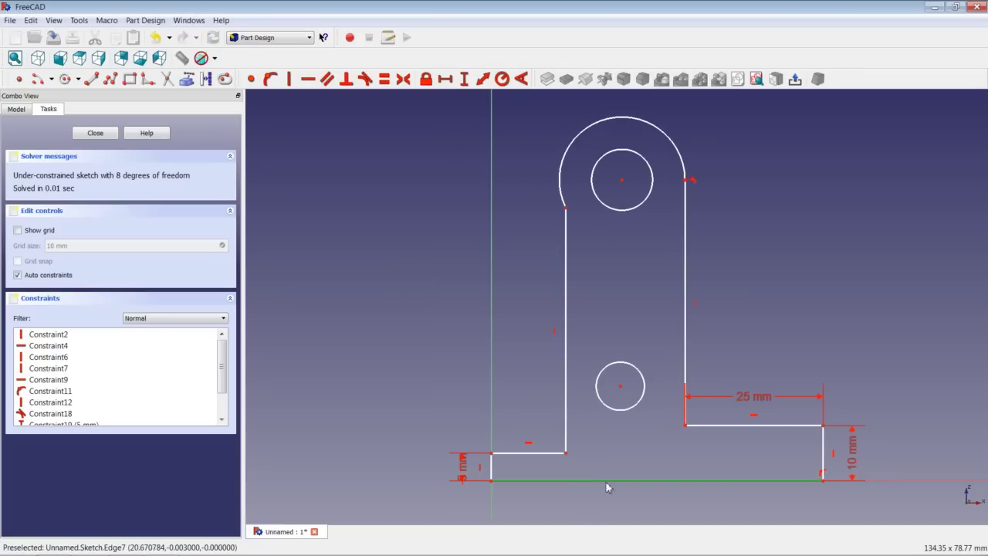
{"action": "left_click", "coordinate": [445, 79]}
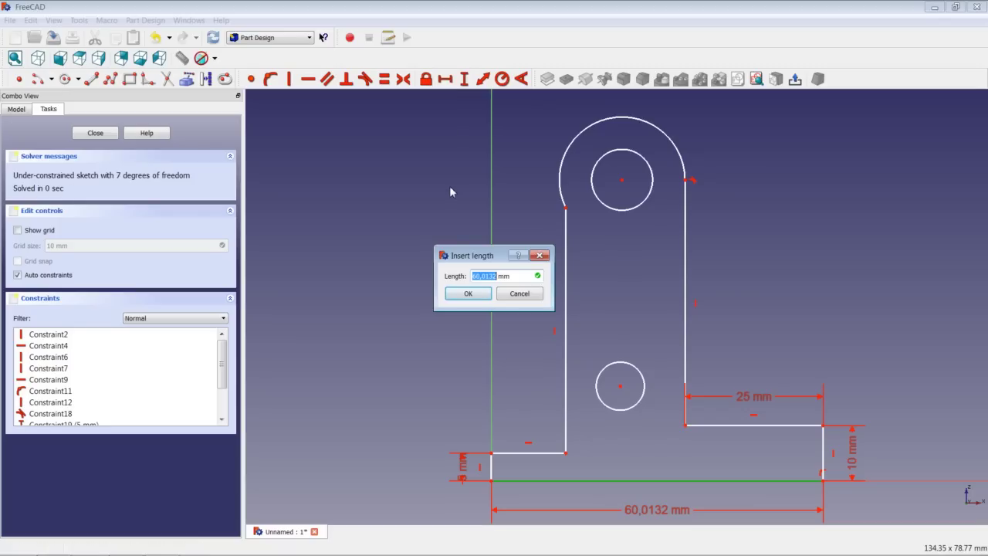
{"action": "type", "text": "55"}
{"action": "key", "text": "Return"}
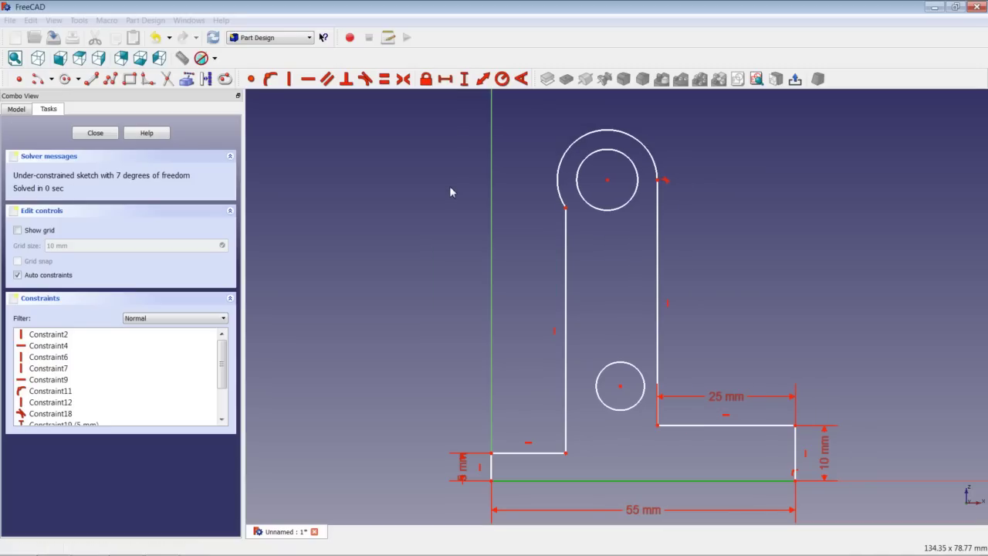
Constrain the horizontal distance between the two inner corners of the upright to 24 mm and move that dimension down into the base.
{"action": "left_click", "coordinate": [567, 454]}
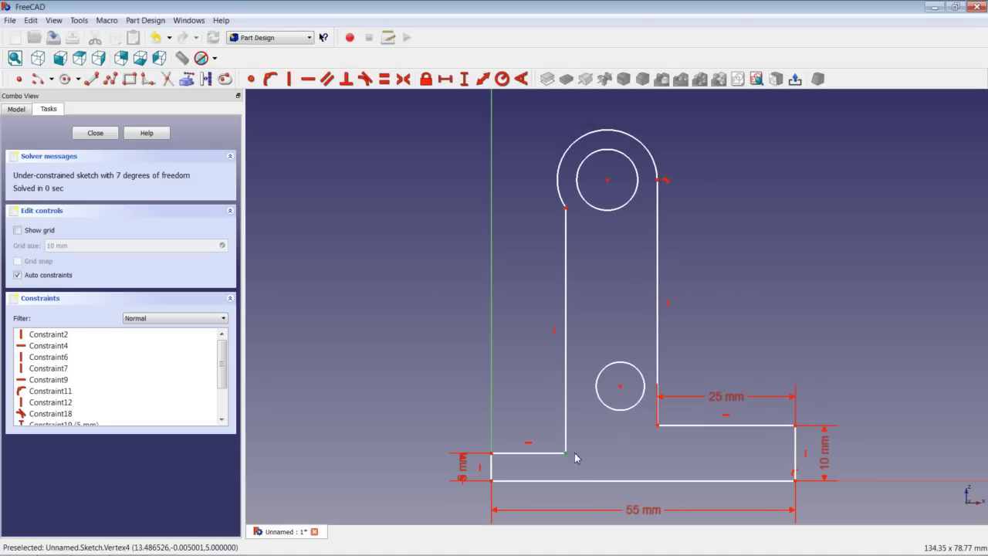
{"action": "left_click", "coordinate": [658, 429]}
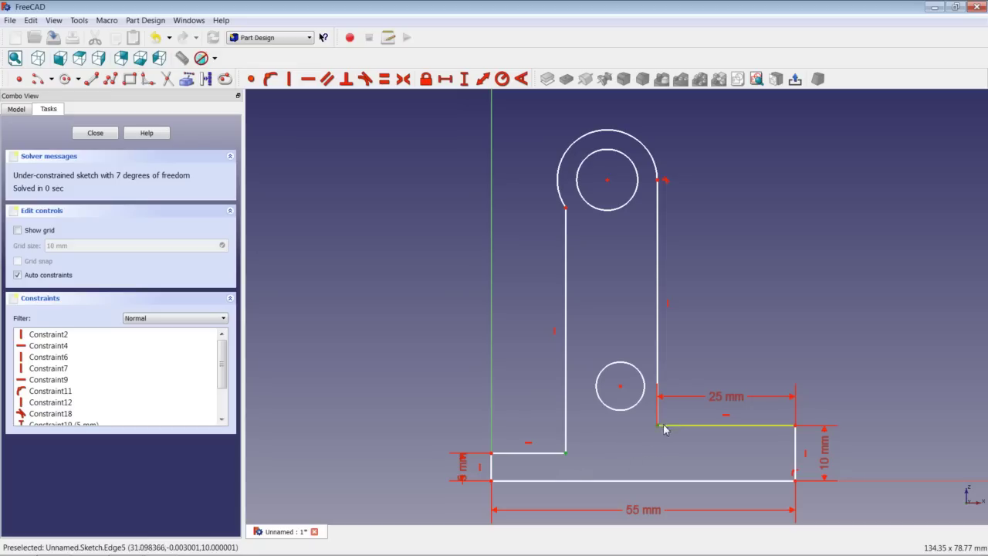
{"action": "left_click", "coordinate": [445, 79]}
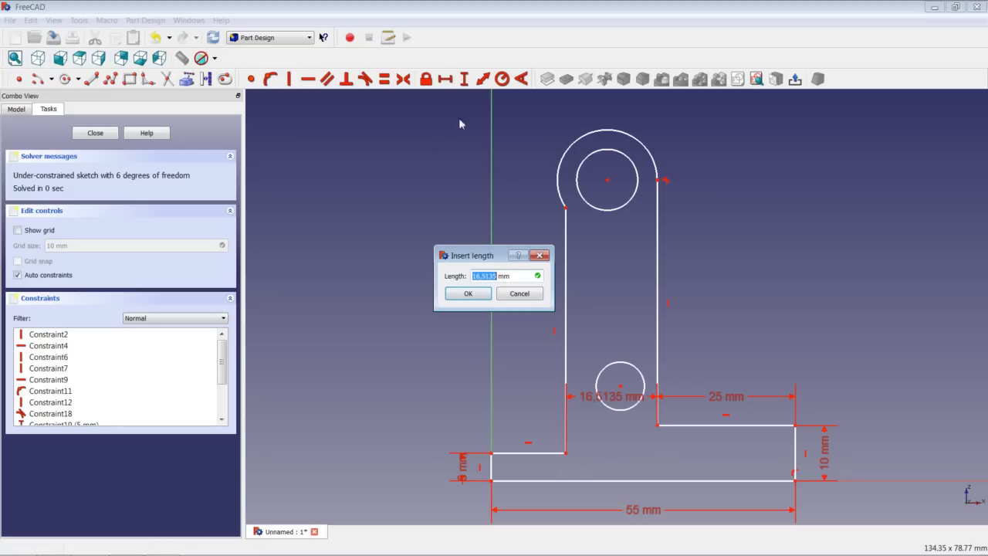
{"action": "type", "text": "24"}
{"action": "key", "text": "Return"}
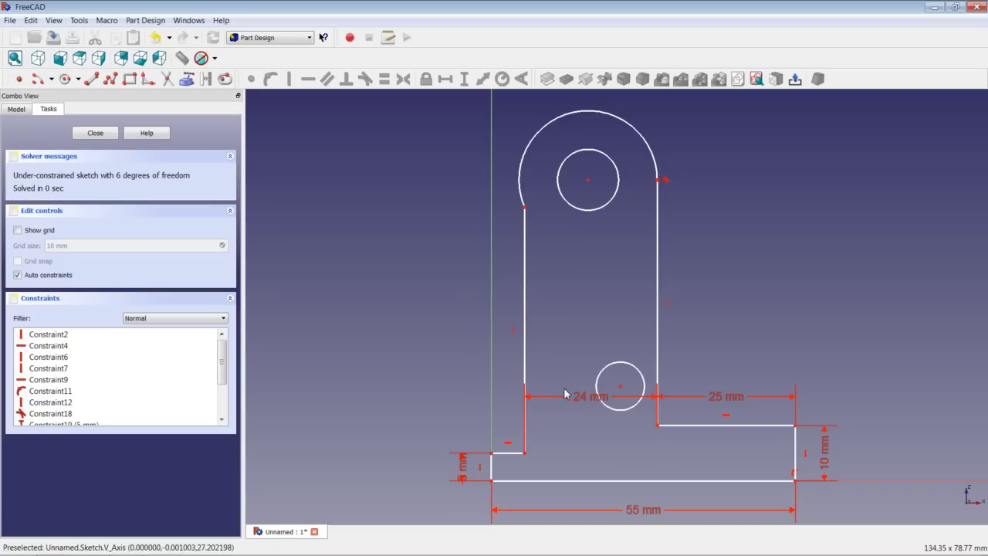
{"action": "left_click_drag", "start_coordinate": [588, 402], "coordinate": [591, 467]}
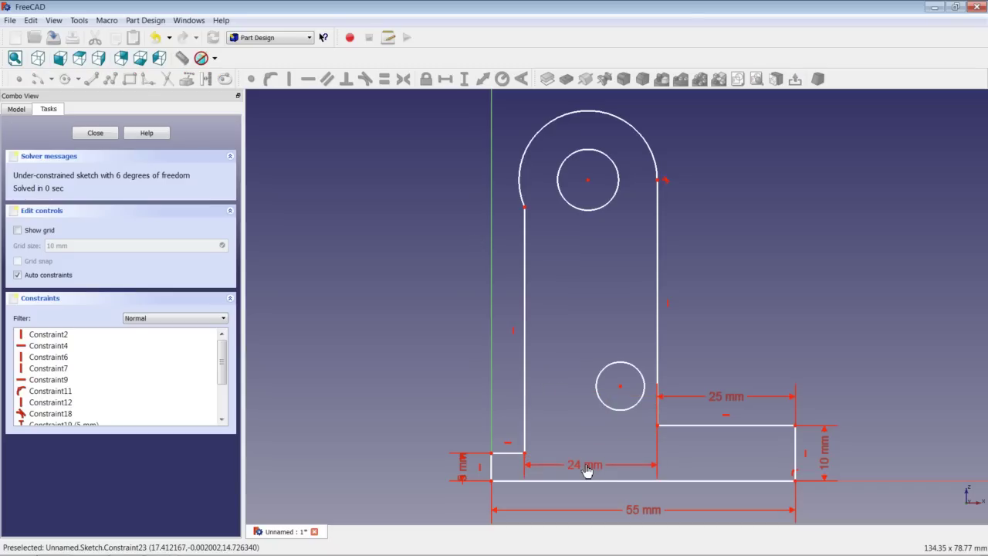
Set the upper arc's radius to 15 mm and the radius of the circle inside it to 7 mm.
{"action": "left_click", "coordinate": [634, 121]}
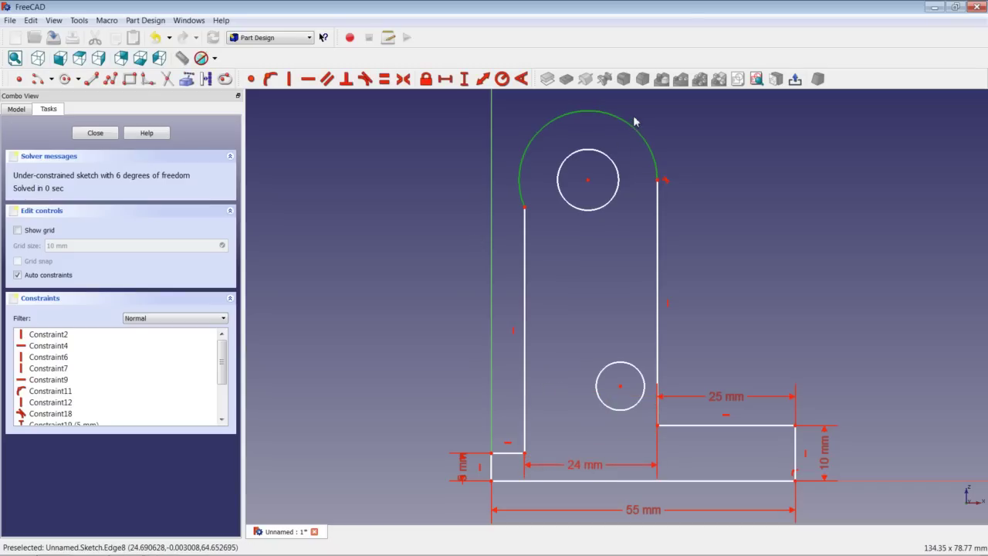
{"action": "left_click", "coordinate": [503, 79]}
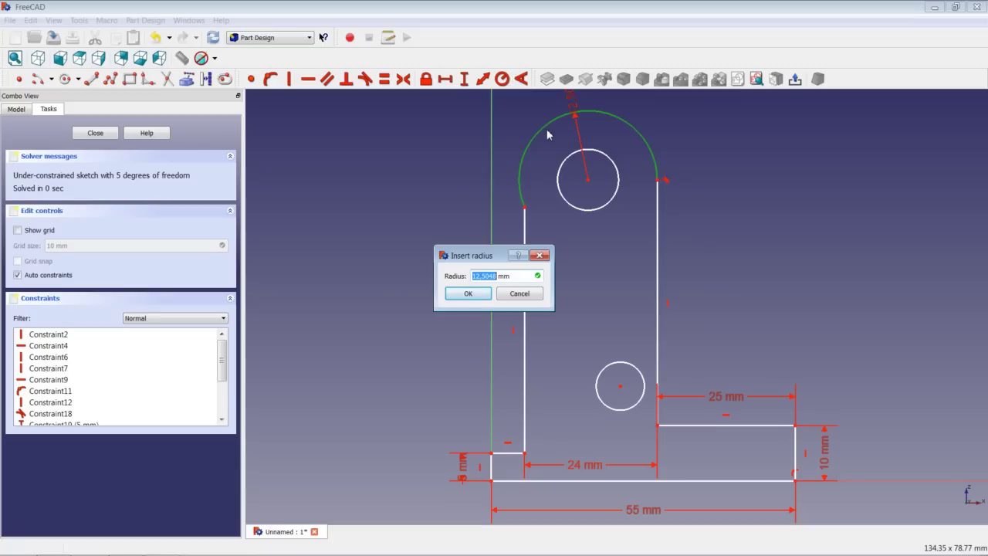
{"action": "type", "text": "15"}
{"action": "key", "text": "Return"}
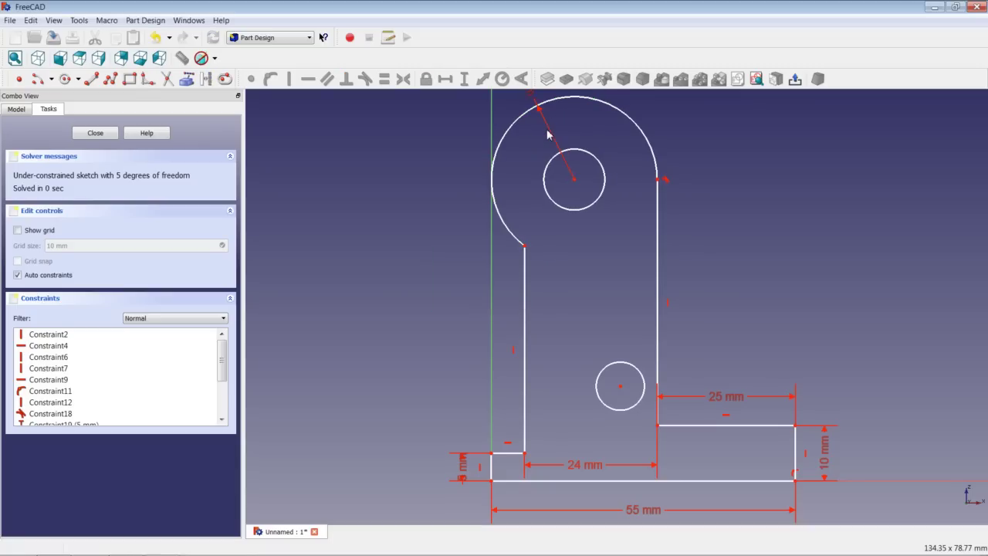
{"action": "left_click", "coordinate": [606, 176]}
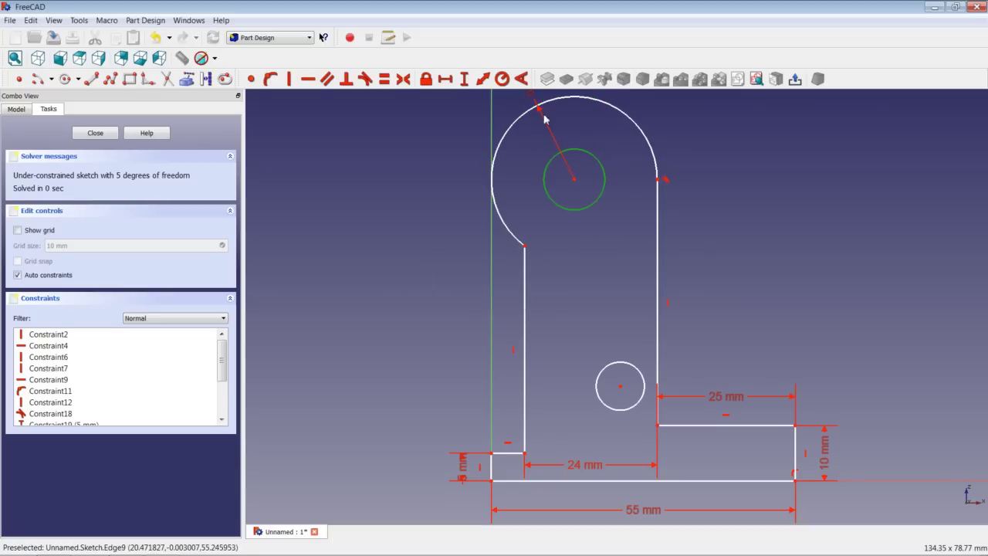
{"action": "left_click", "coordinate": [501, 79]}
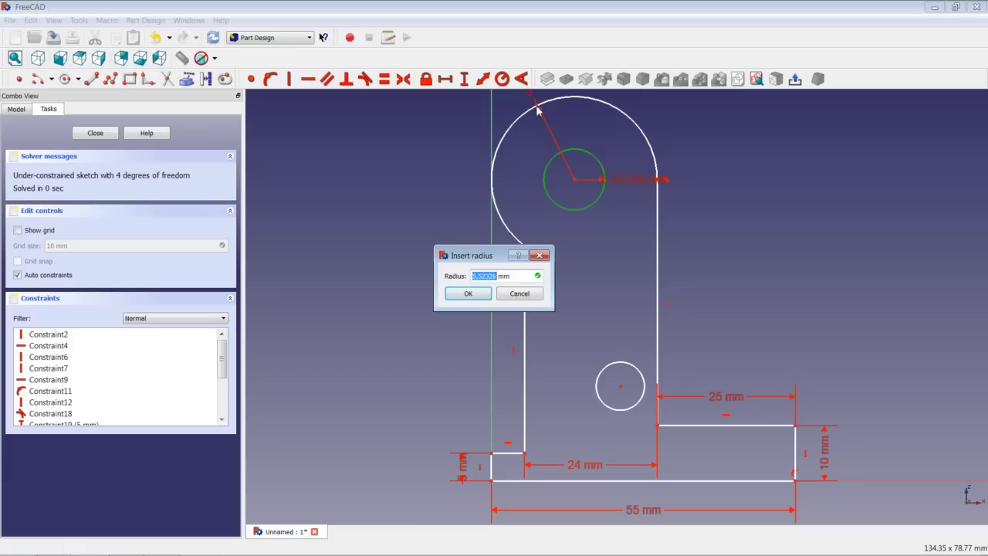
{"action": "type", "text": "7"}
{"action": "key", "text": "Return"}
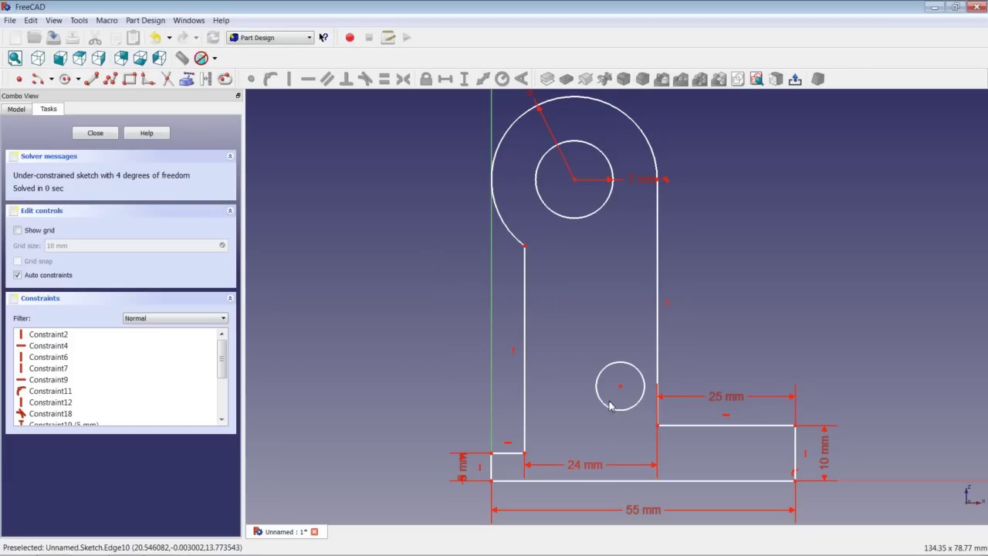
Position the lower circle's centre 12 mm horizontally from the upright's right inner corner and 10 mm vertically from the sketch origin.
{"action": "left_click_drag", "start_coordinate": [621, 392], "coordinate": [595, 425]}
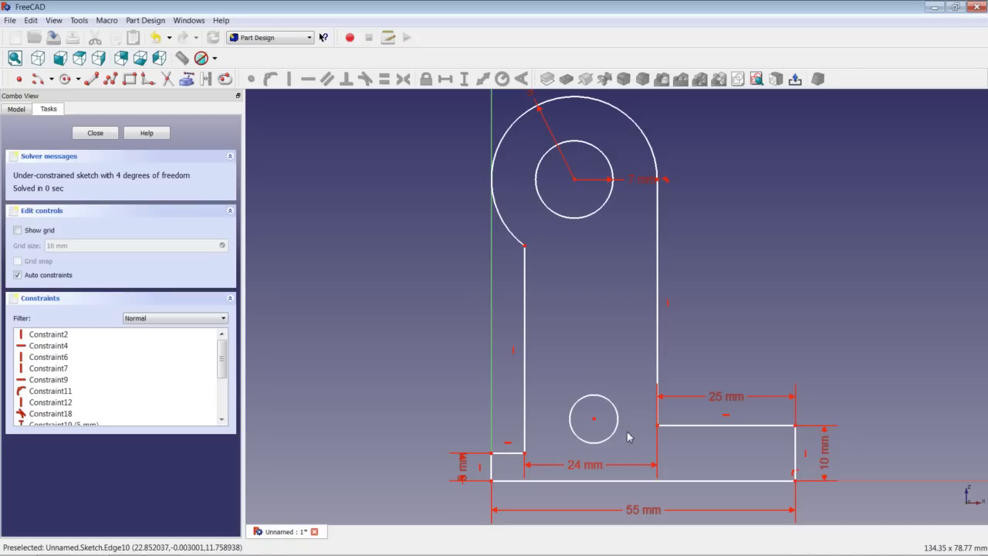
{"action": "left_click_drag", "start_coordinate": [593, 419], "coordinate": [596, 421]}
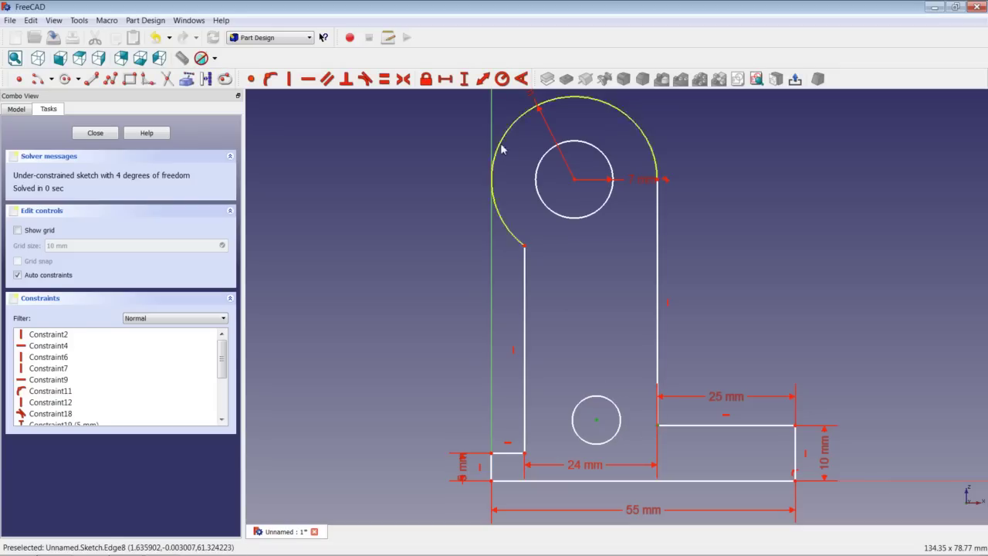
{"action": "left_click", "coordinate": [446, 80]}
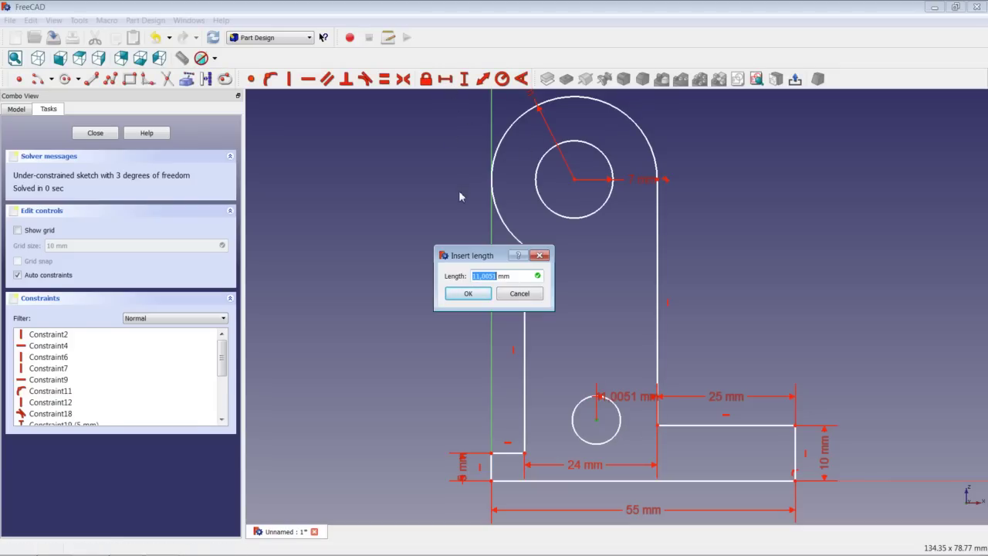
{"action": "type", "text": "12"}
{"action": "key", "text": "Return"}
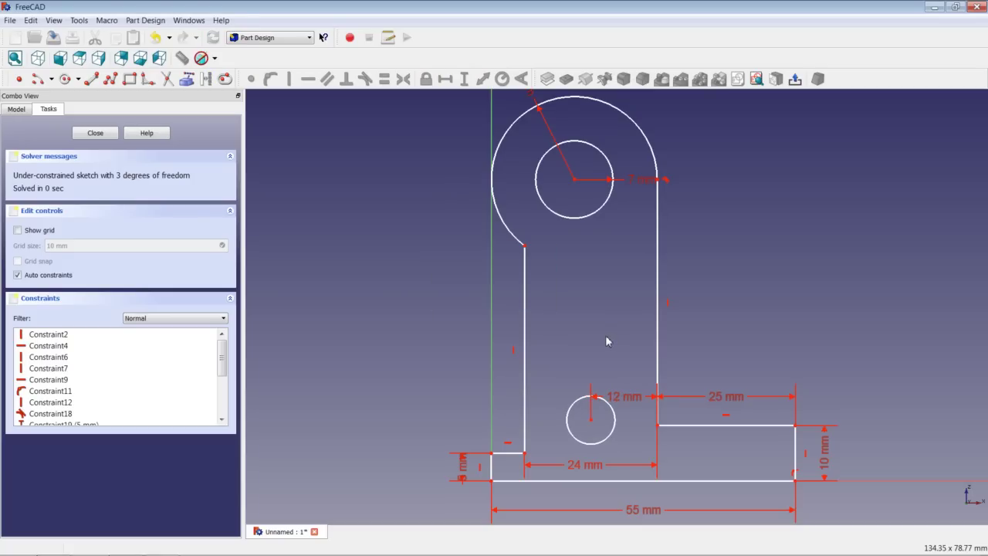
{"action": "left_click", "coordinate": [588, 428]}
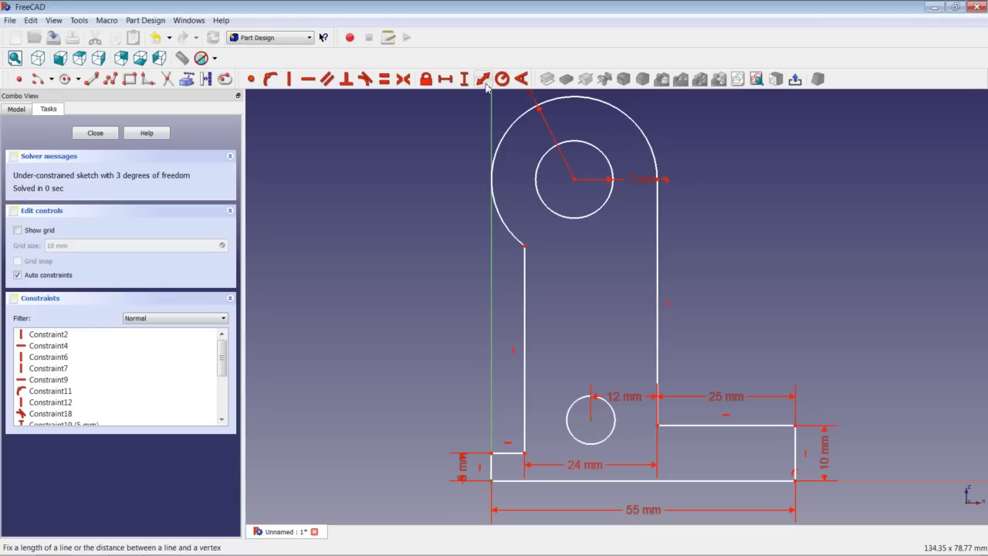
{"action": "left_click", "coordinate": [457, 80]}
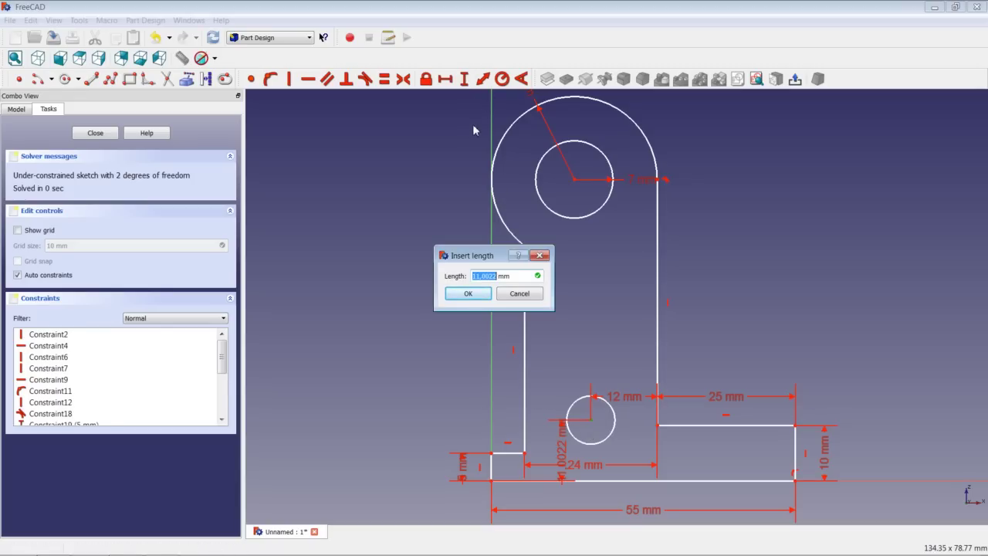
{"action": "type", "text": "10"}
{"action": "key", "text": "Return"}
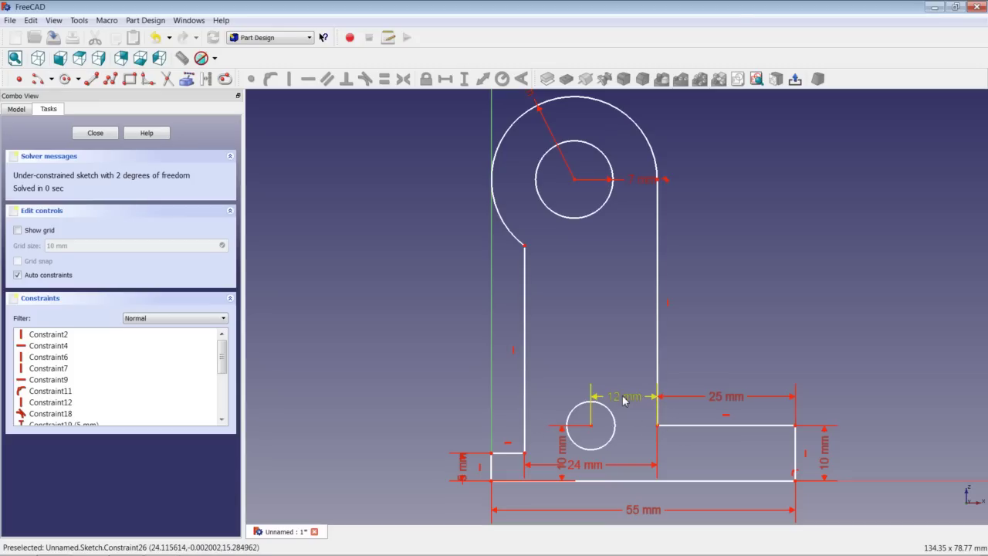
Add a 3.5 mm radius constraint to the lower circle.
{"action": "left_click", "coordinate": [615, 440]}
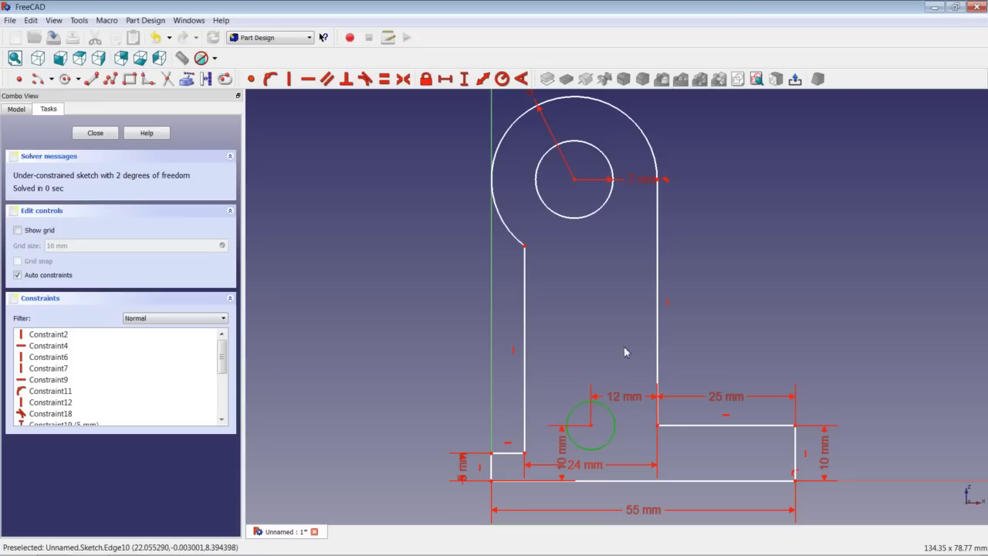
{"action": "left_click", "coordinate": [503, 82]}
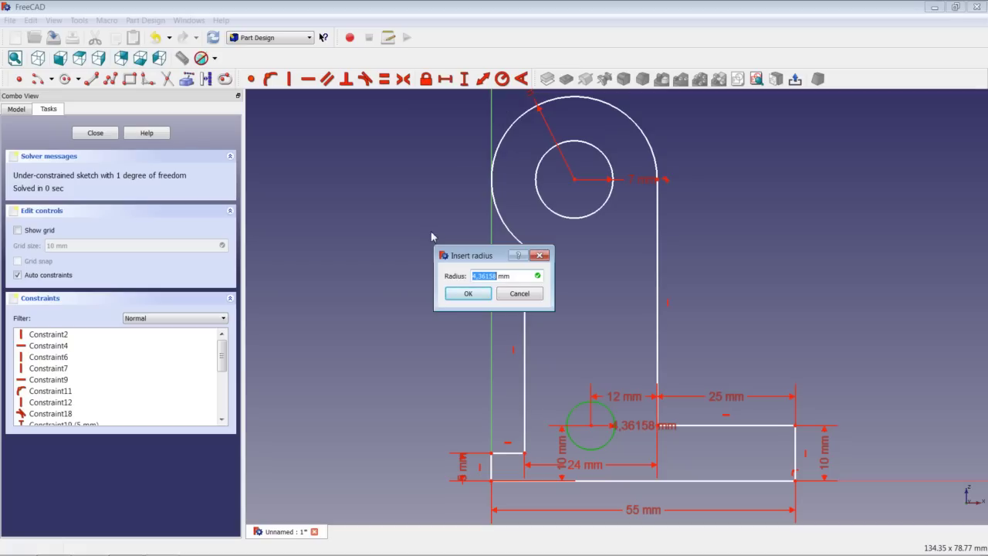
{"action": "type", "text": "3,5"}
{"action": "key", "text": "Return"}
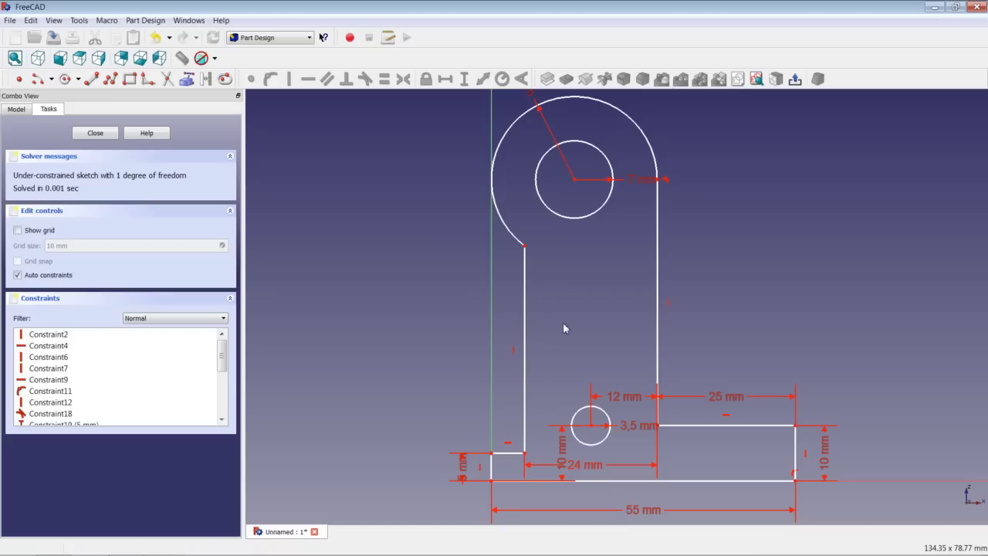
Add a 45 mm vertical distance constraint between the upper arc's centre and the sketch origin.
{"action": "left_click", "coordinate": [574, 180]}
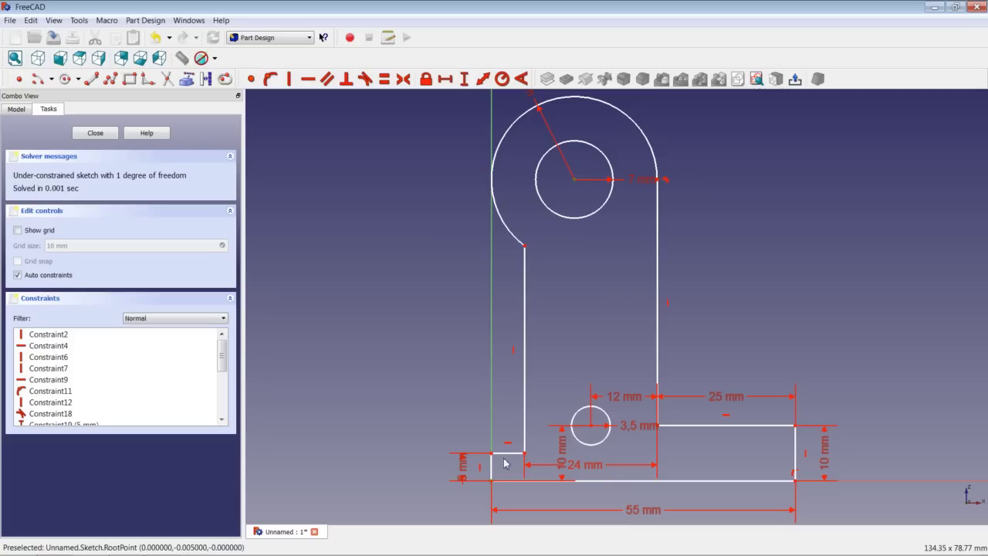
{"action": "left_click", "coordinate": [464, 79]}
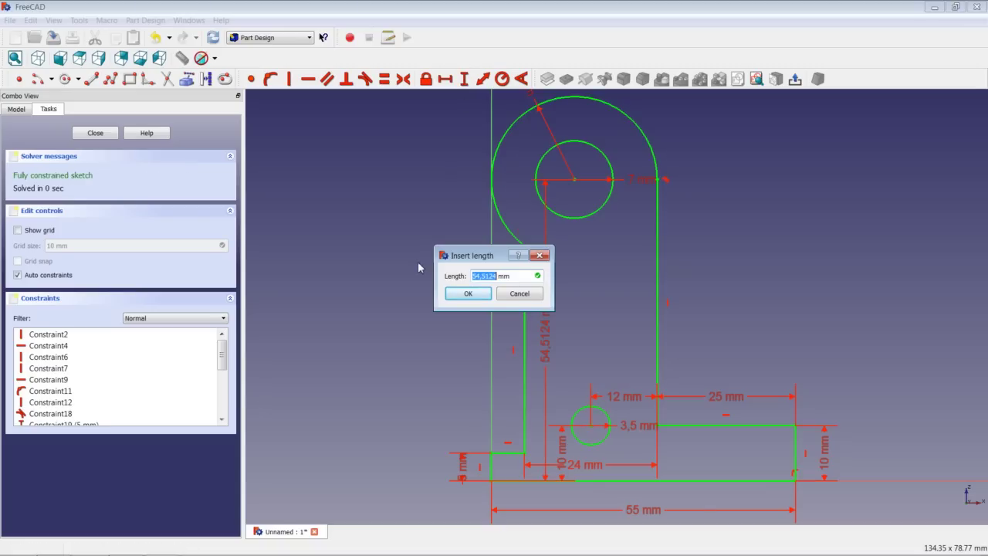
{"action": "type", "text": "45"}
{"action": "key", "text": "Return"}
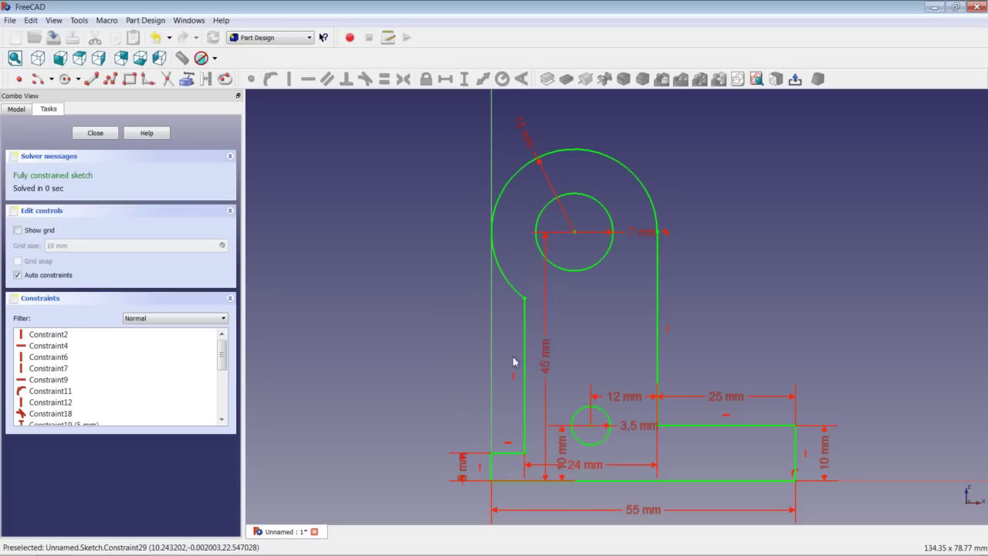
{"action": "left_click", "coordinate": [544, 361]}
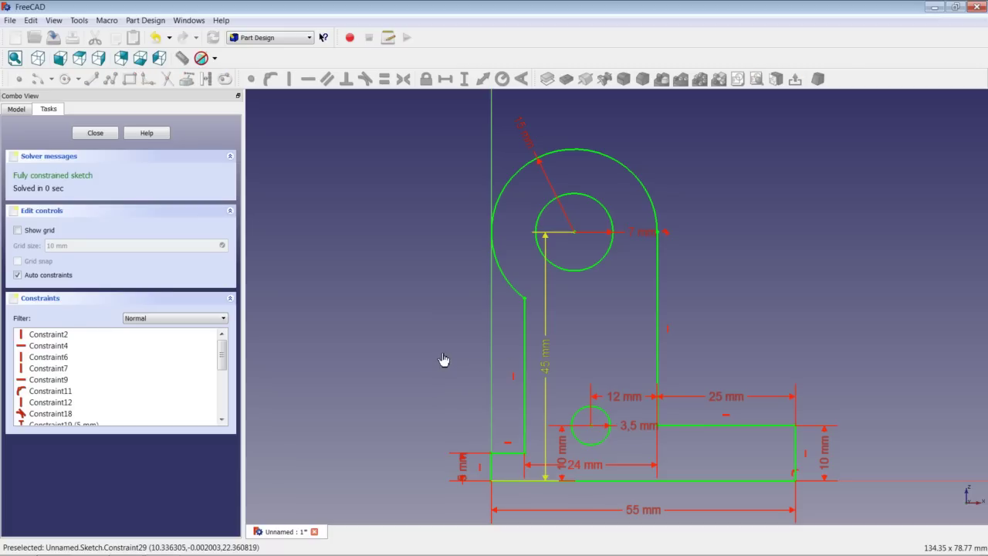
{"action": "left_click", "coordinate": [542, 360]}
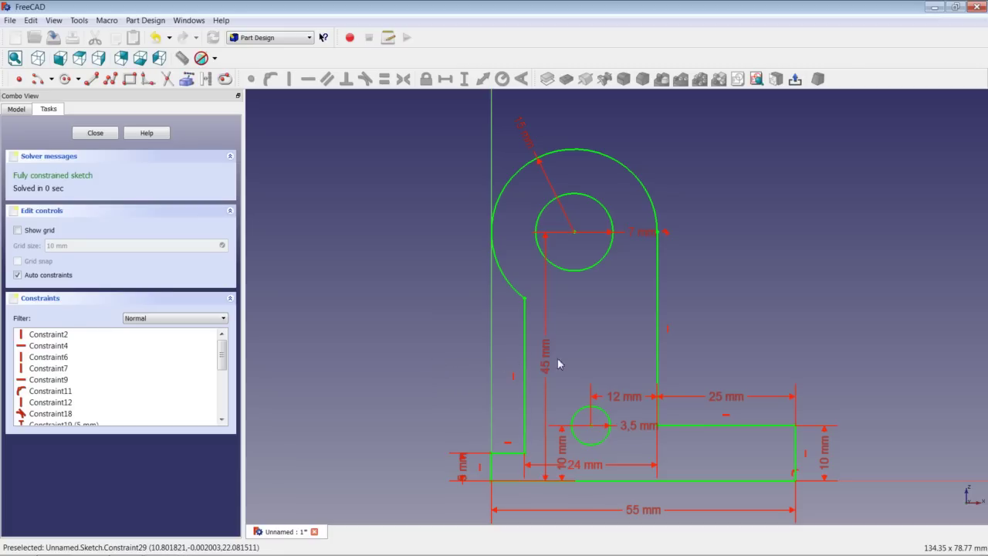
Close the finished profile sketch and pad it 50 mm, symmetric to its plane.
{"action": "left_click", "coordinate": [95, 133]}
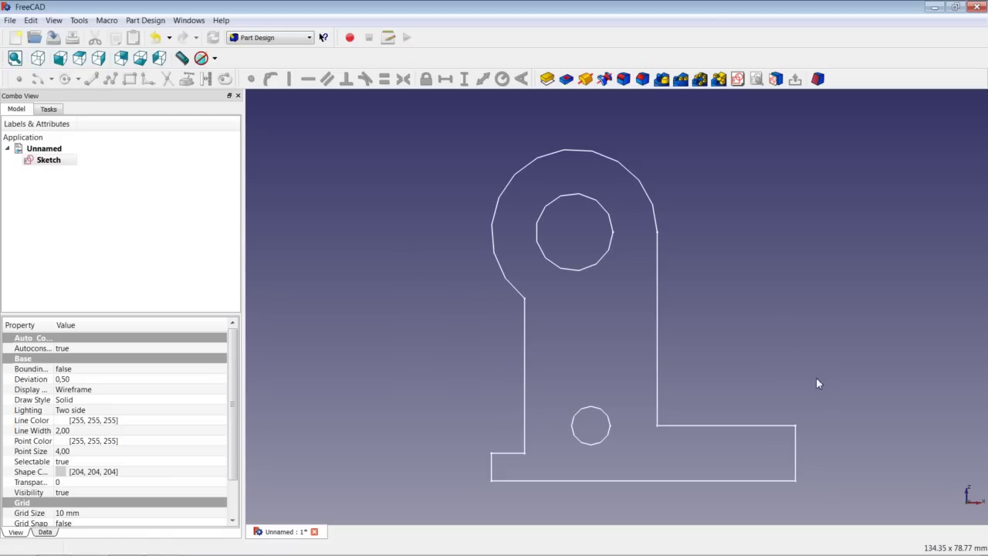
{"action": "left_click", "coordinate": [879, 431]}
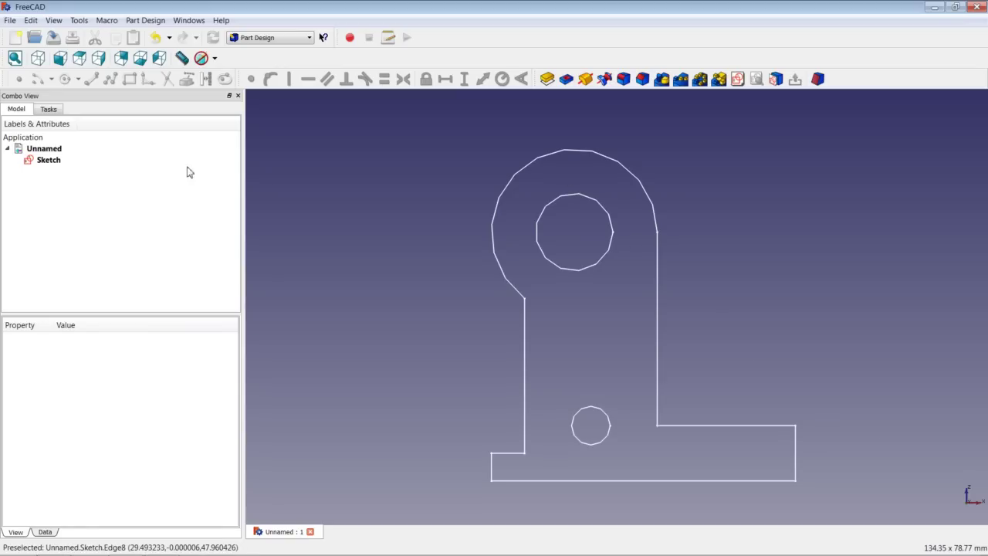
{"action": "left_click", "coordinate": [68, 160]}
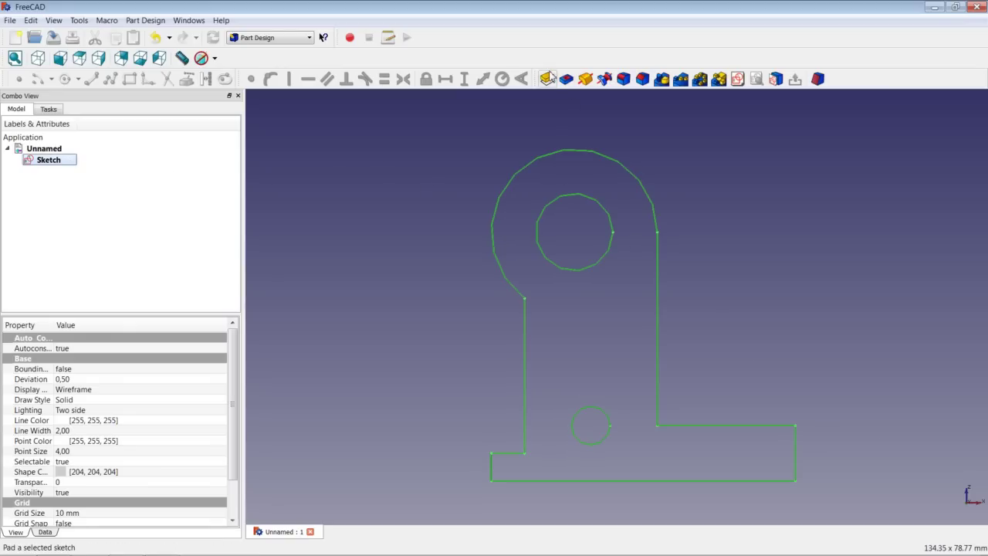
{"action": "left_click", "coordinate": [549, 77]}
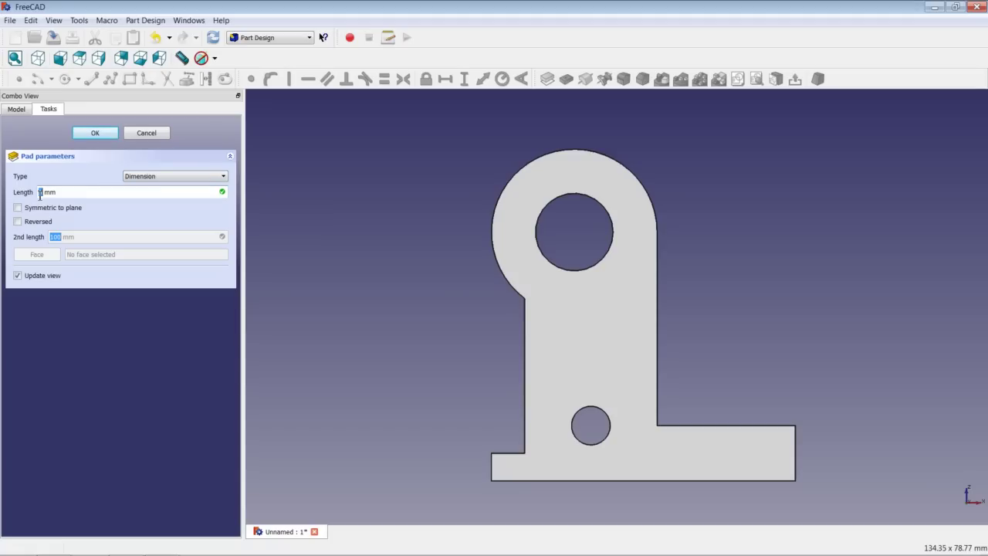
{"action": "type", "text": "50"}
{"action": "left_click", "coordinate": [18, 207]}
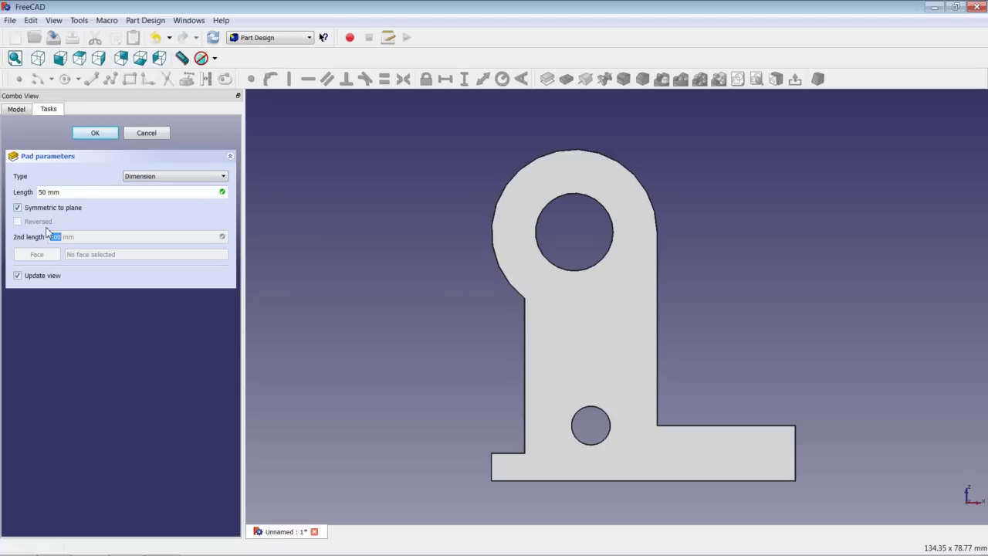
{"action": "left_click", "coordinate": [95, 134]}
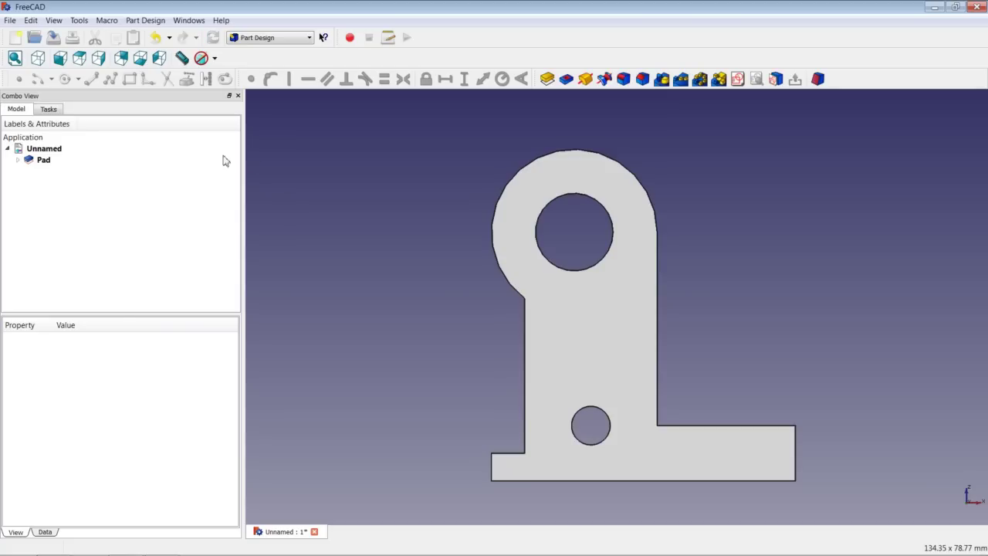
Start a sketch on the base plate's upper face and draw a circle of about 21 mm radius, centred on the horizontal axis beyond the plate's end.
{"action": "left_click", "coordinate": [37, 58]}
{"action": "right_click", "coordinate": [366, 168]}
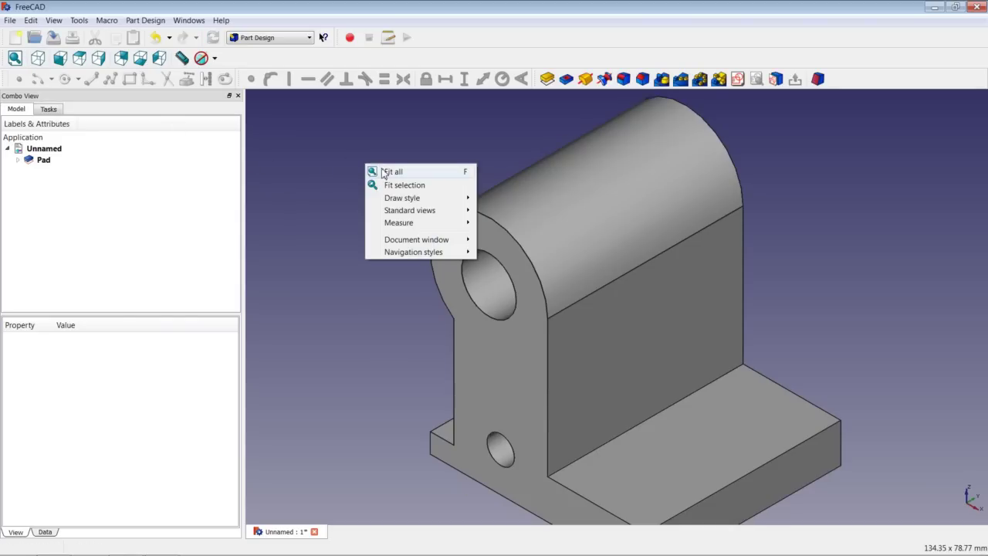
{"action": "left_click", "coordinate": [383, 174]}
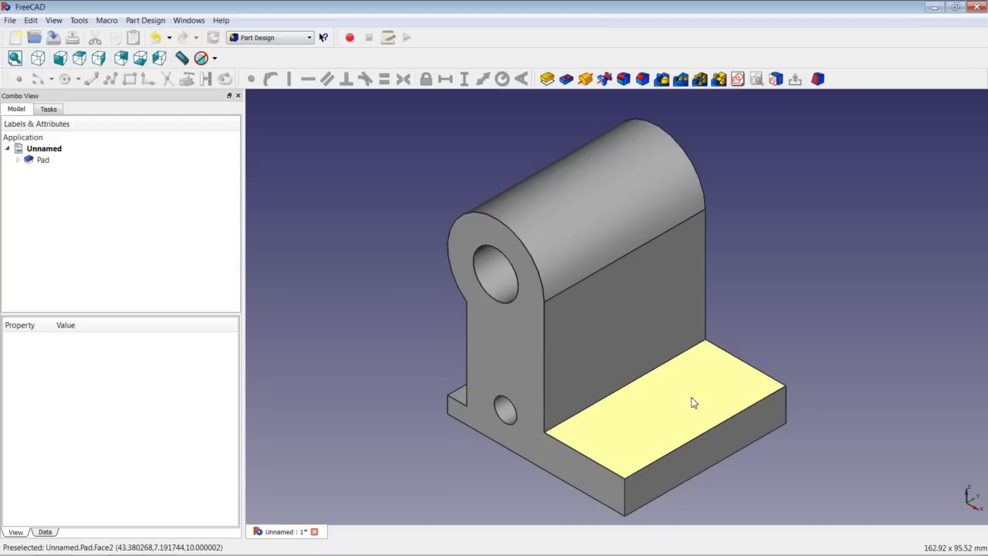
{"action": "left_click", "coordinate": [662, 411]}
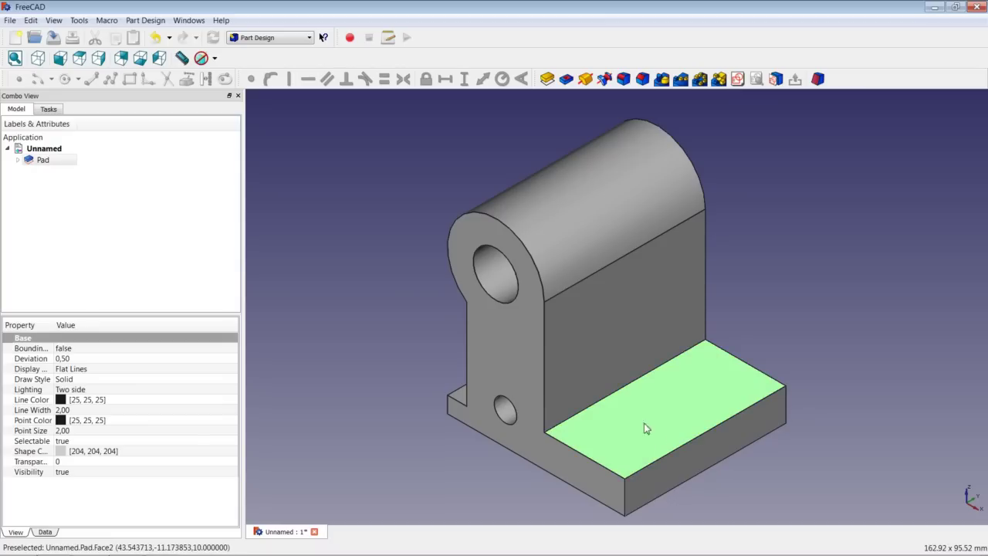
{"action": "left_click", "coordinate": [737, 79]}
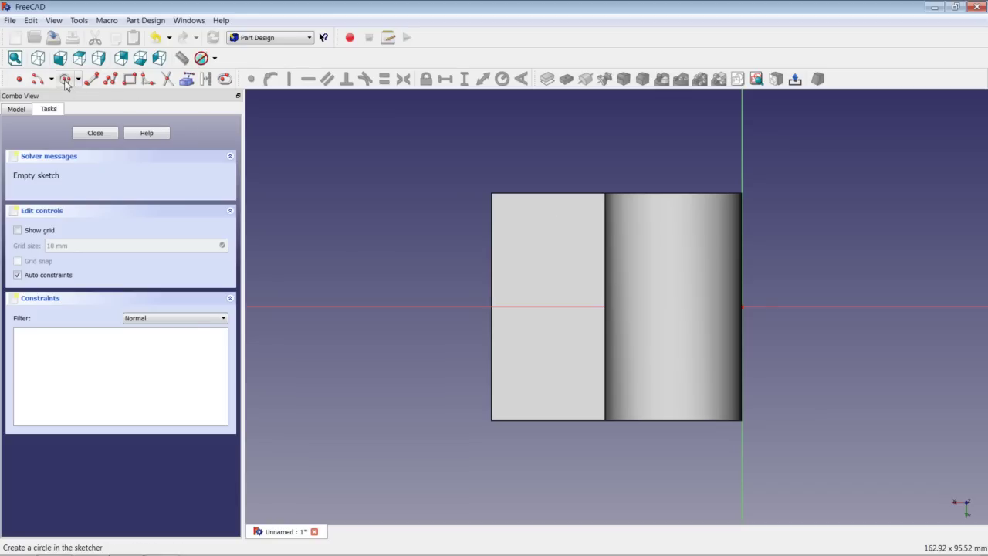
{"action": "left_click", "coordinate": [66, 78]}
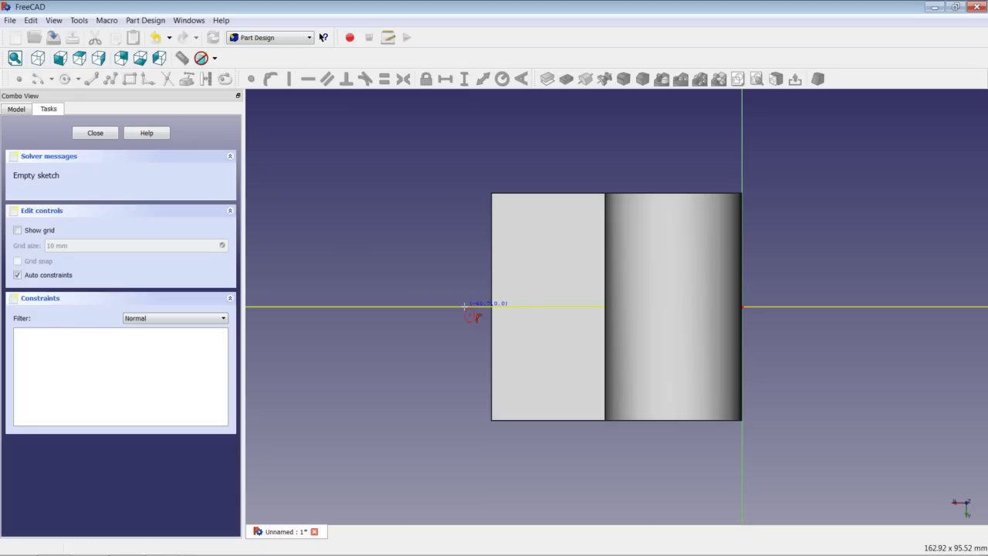
{"action": "left_click", "coordinate": [464, 306]}
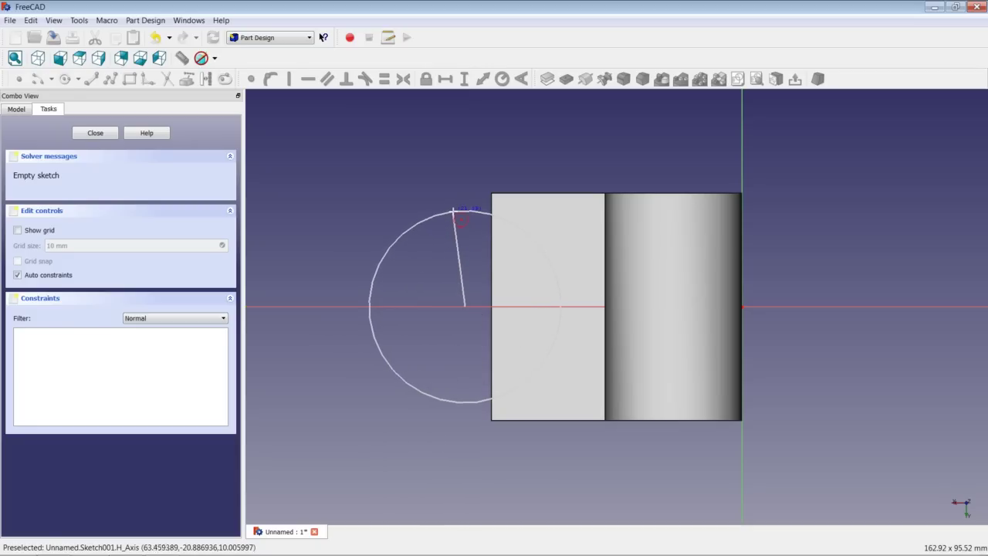
{"action": "left_click", "coordinate": [455, 209]}
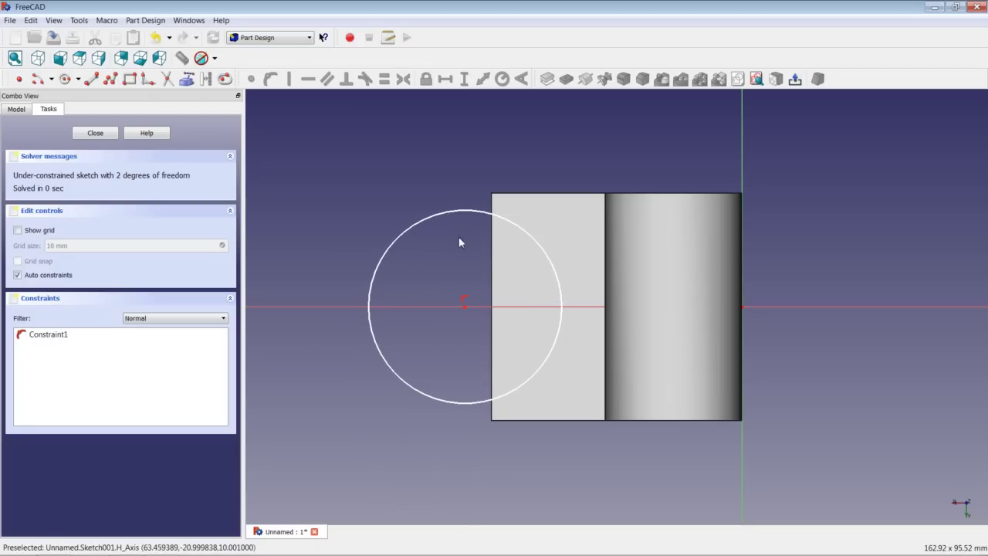
Constrain the circle's centre to a horizontal distance of 55 mm from the sketch origin.
{"action": "left_click", "coordinate": [464, 305]}
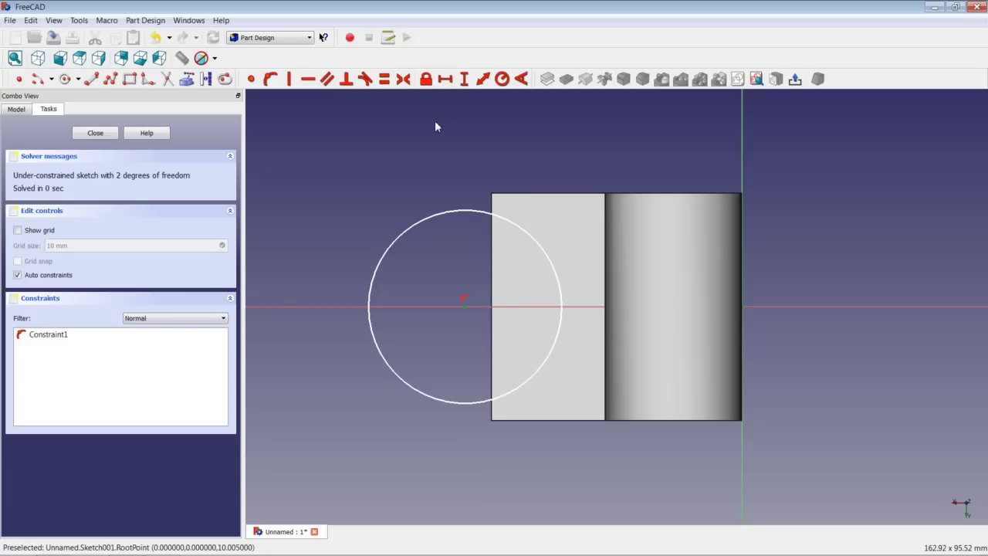
{"action": "left_click", "coordinate": [445, 78]}
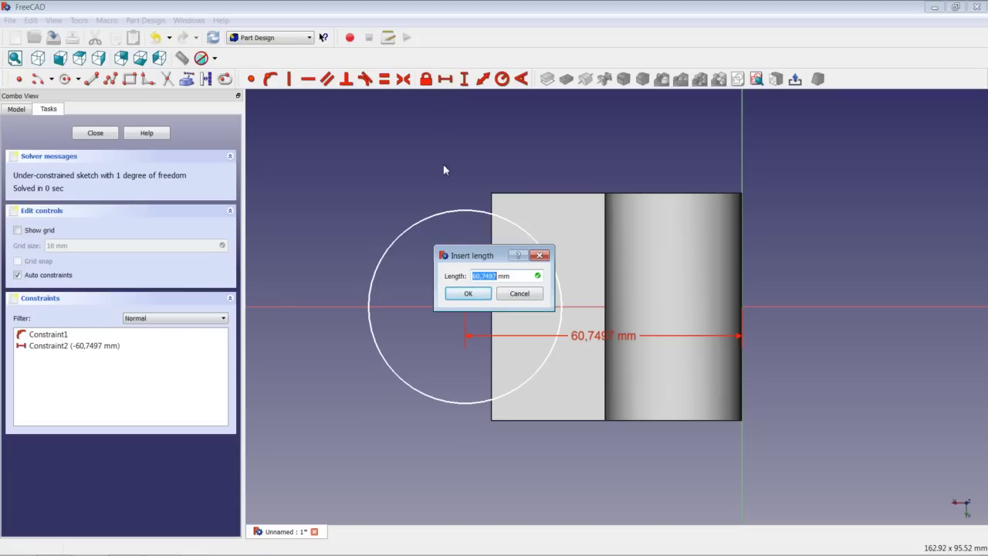
{"action": "type", "text": "55"}
{"action": "key", "text": "Return"}
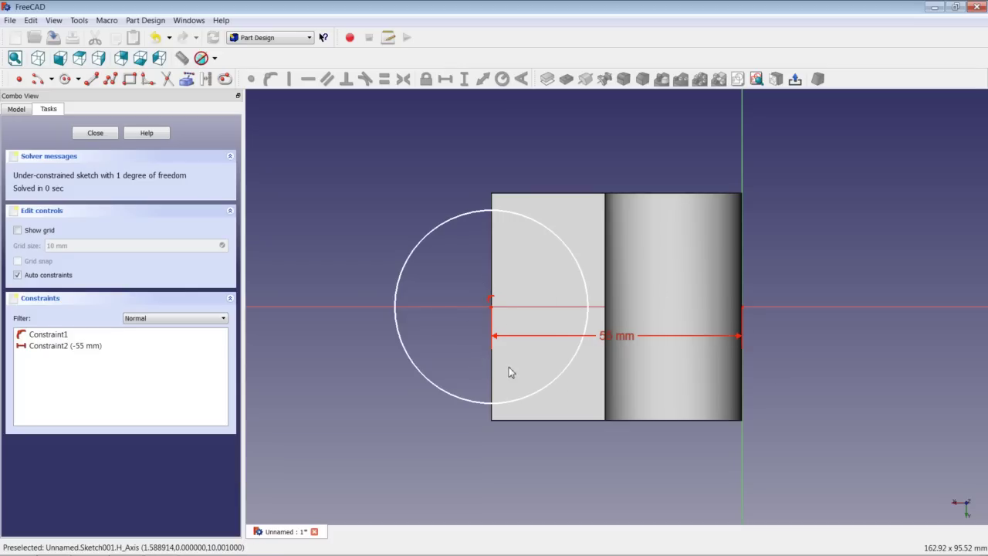
{"action": "double_click", "coordinate": [608, 335]}
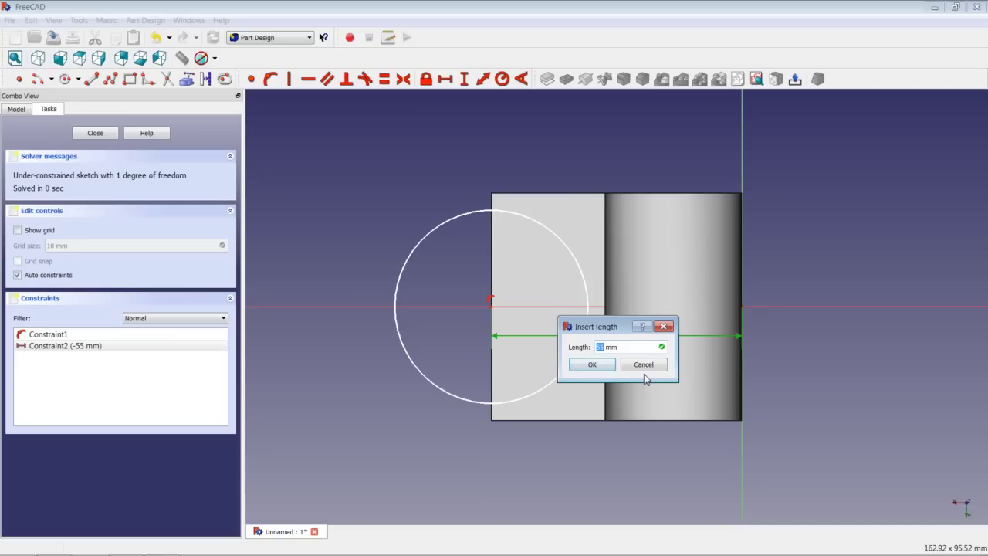
{"action": "left_click", "coordinate": [603, 367]}
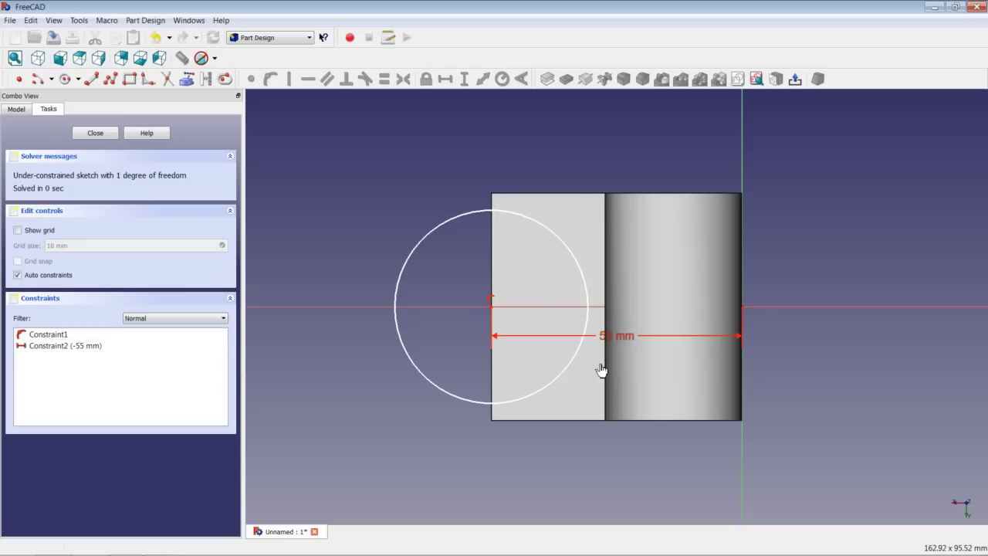
Constrain the circle's radius to 25 mm and close the sketch.
{"action": "left_click", "coordinate": [406, 351]}
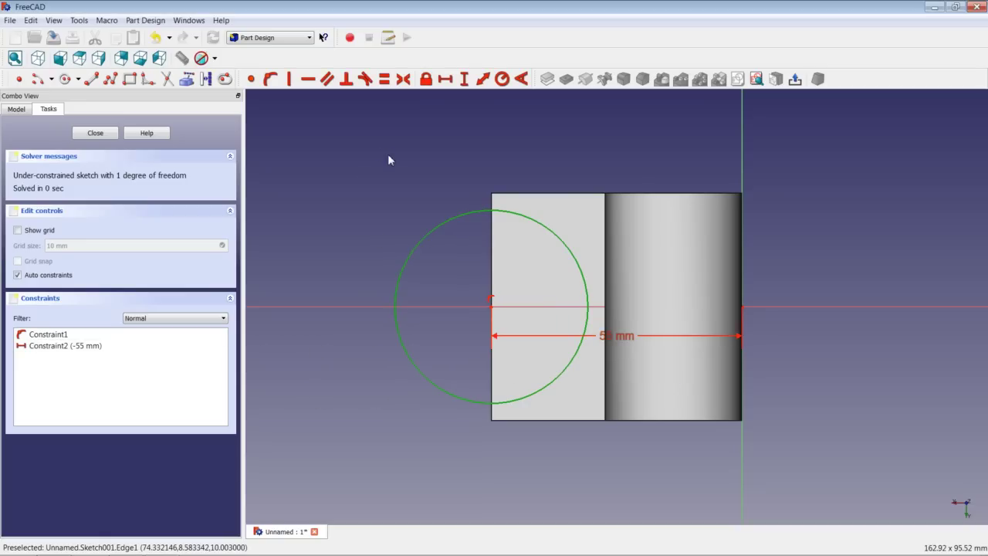
{"action": "left_click", "coordinate": [501, 79]}
{"action": "type", "text": "25"}
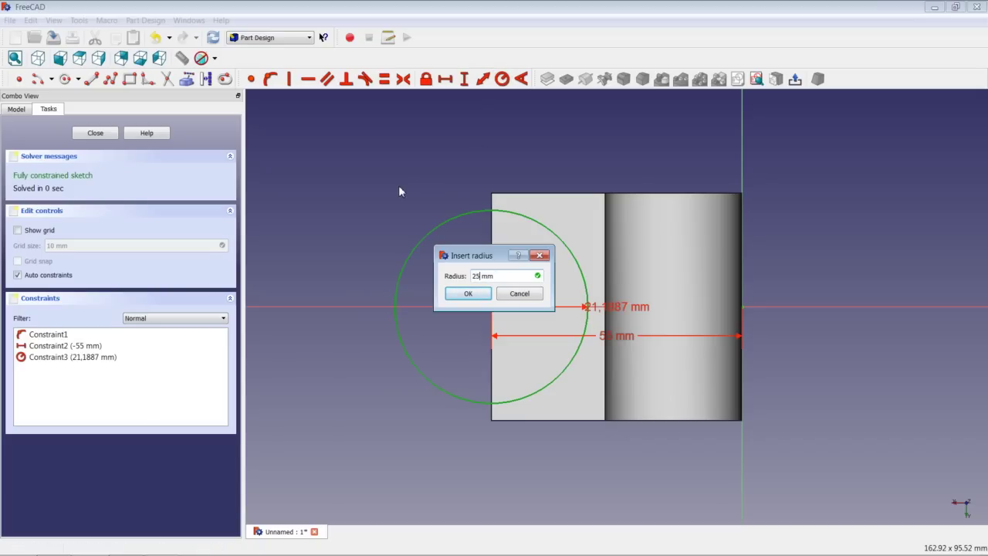
{"action": "key", "text": "Return"}
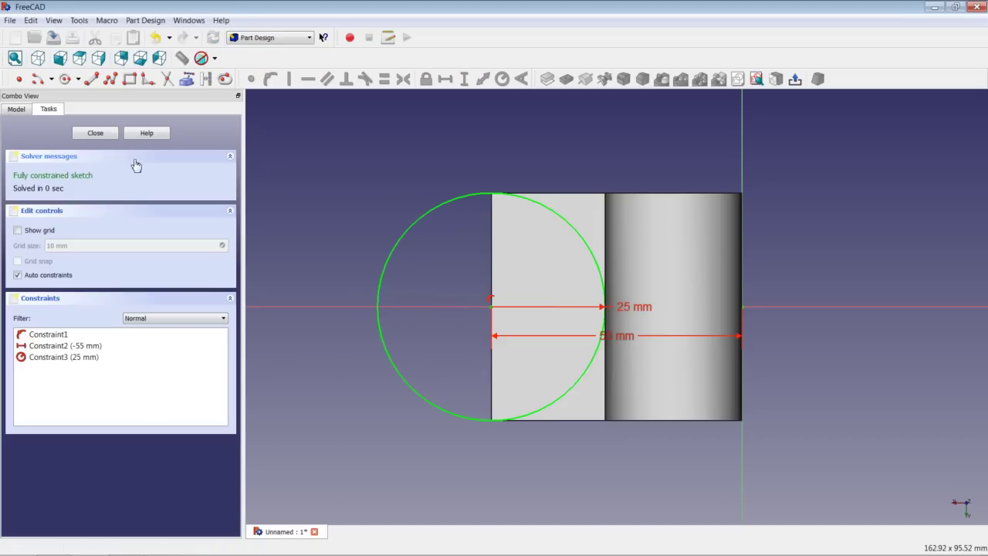
{"action": "left_click", "coordinate": [102, 133]}
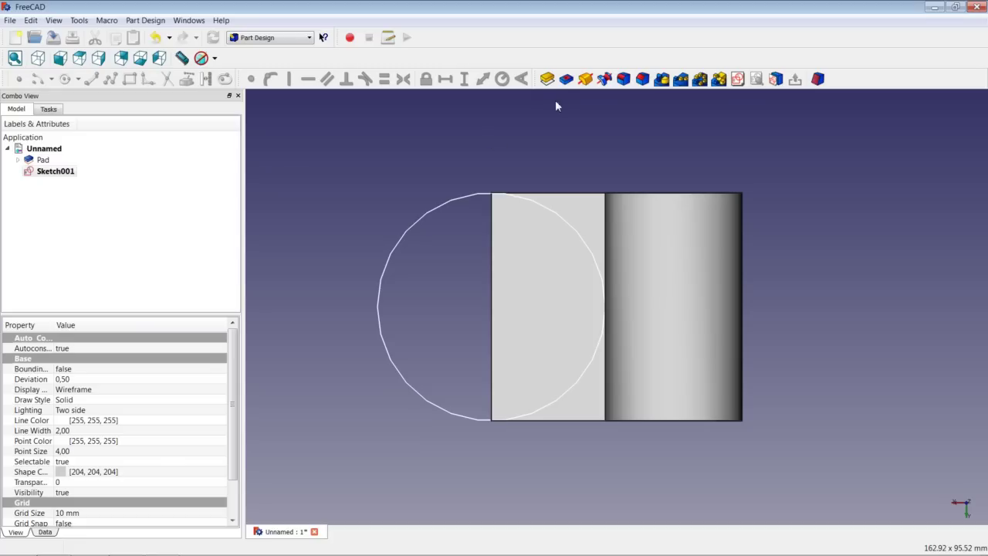
Pad the circle in the reversed direction with the To first type to form the base plate's rounded end.
{"action": "left_click", "coordinate": [547, 79]}
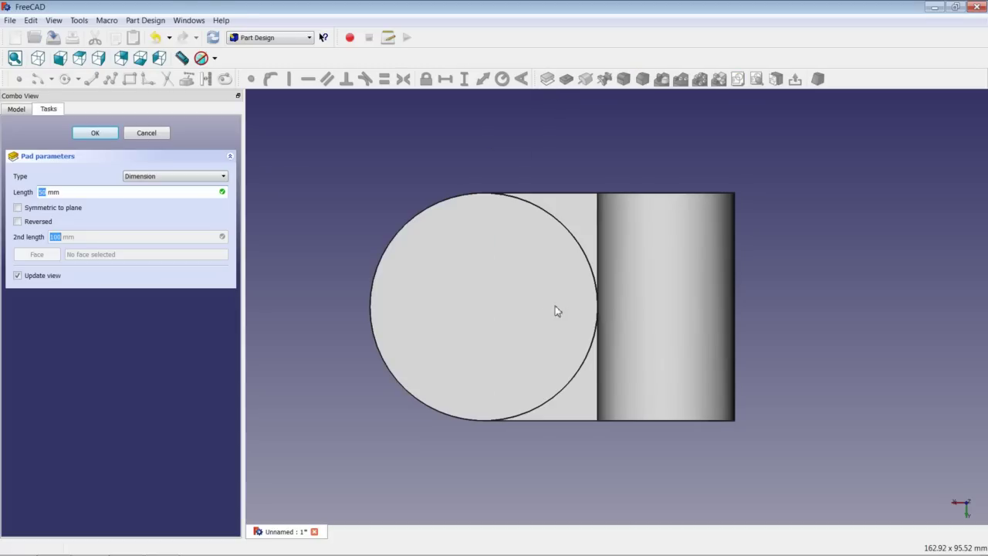
{"action": "left_click", "coordinate": [602, 353]}
{"action": "middle_click_drag", "start_coordinate": [602, 353], "coordinate": [598, 236]}
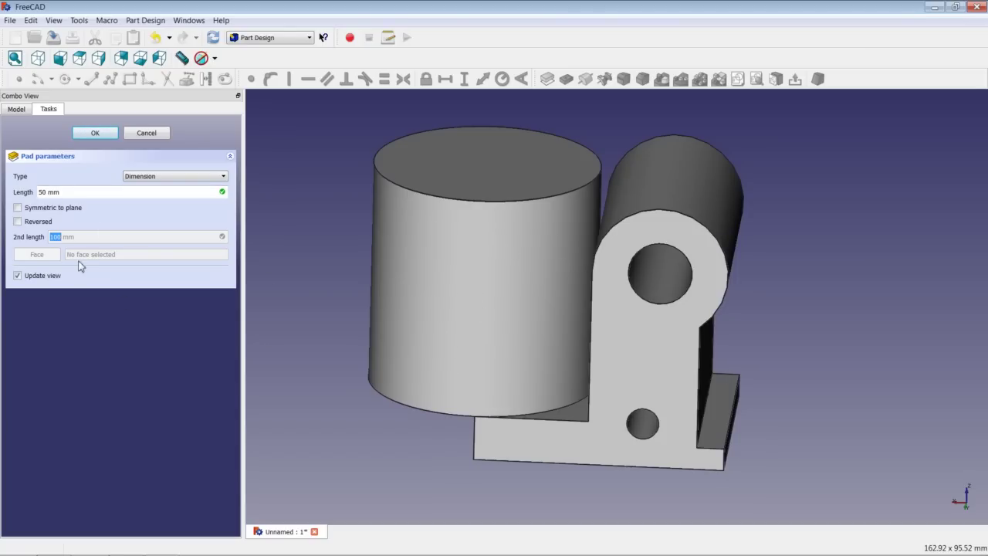
{"action": "left_click", "coordinate": [18, 222]}
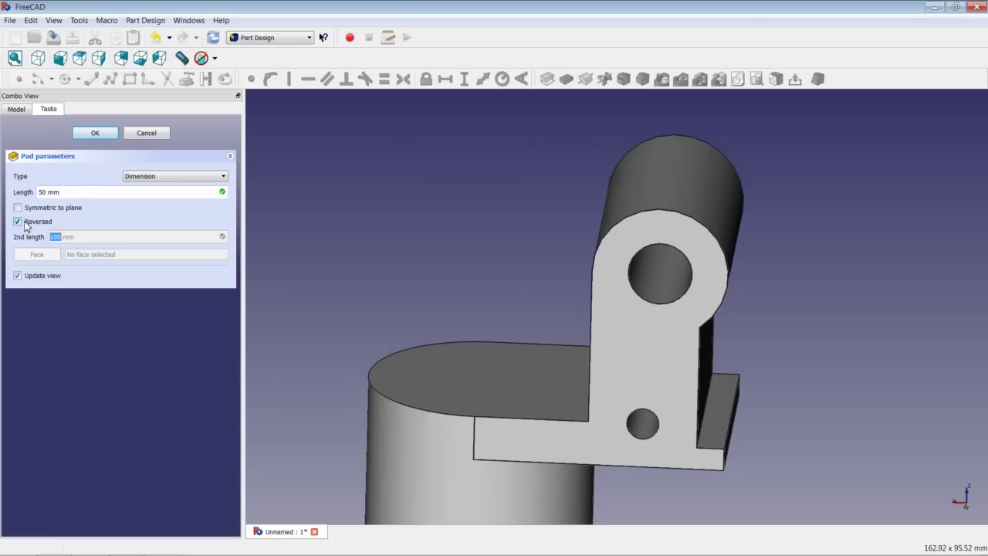
{"action": "scroll", "coordinate": [465, 293], "scroll_direction": "down", "scroll_amount": 3}
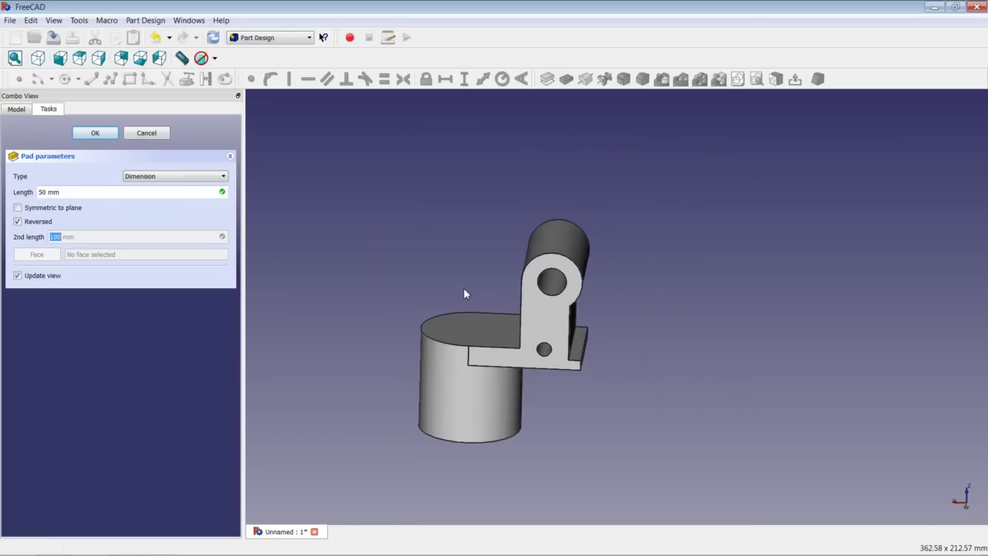
{"action": "scroll", "coordinate": [482, 393], "scroll_direction": "up", "scroll_amount": 1}
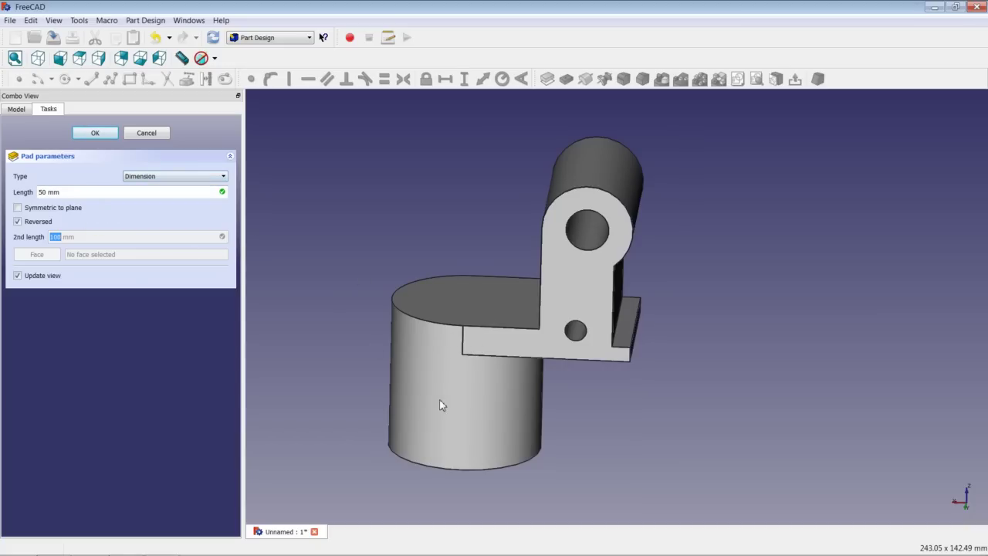
{"action": "left_click", "coordinate": [159, 179]}
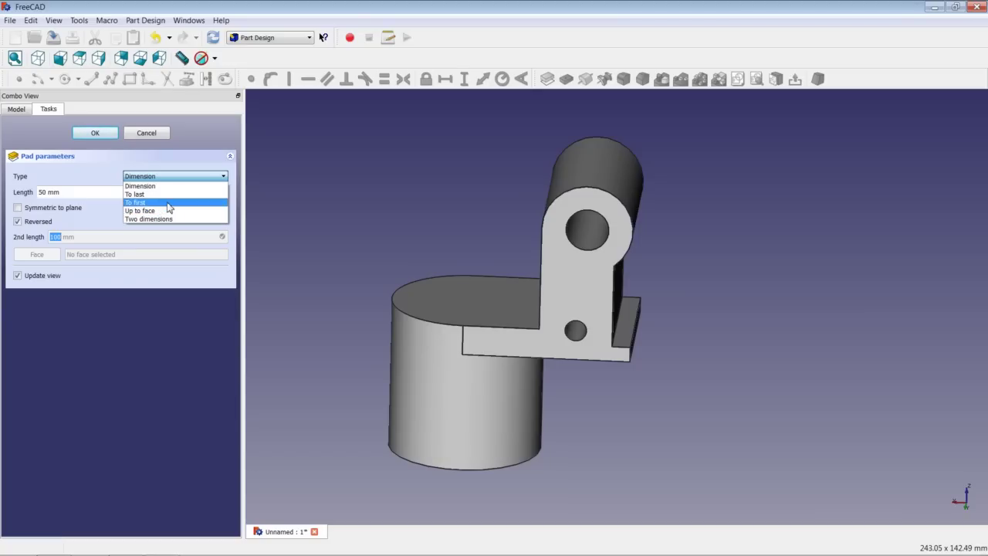
{"action": "left_click", "coordinate": [168, 203]}
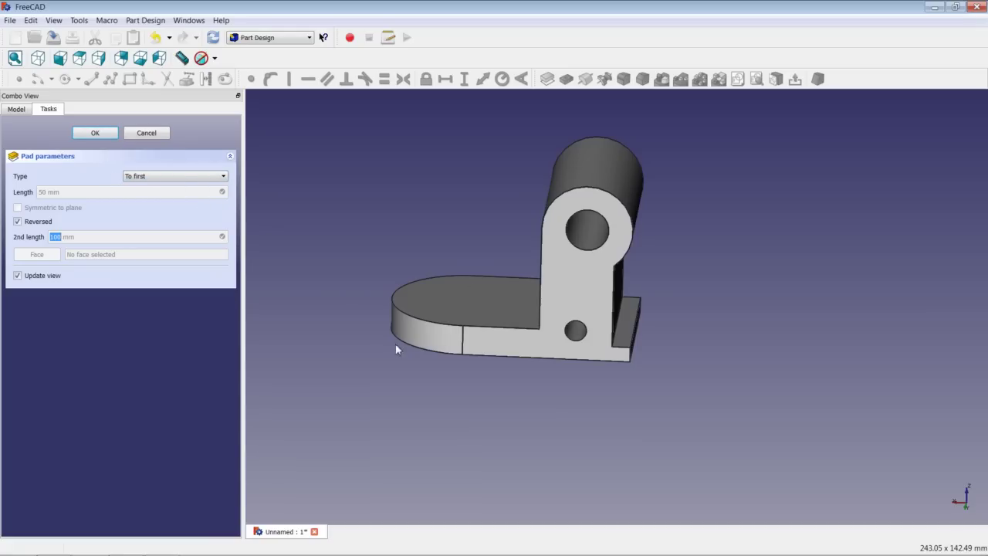
{"action": "left_click", "coordinate": [102, 135]}
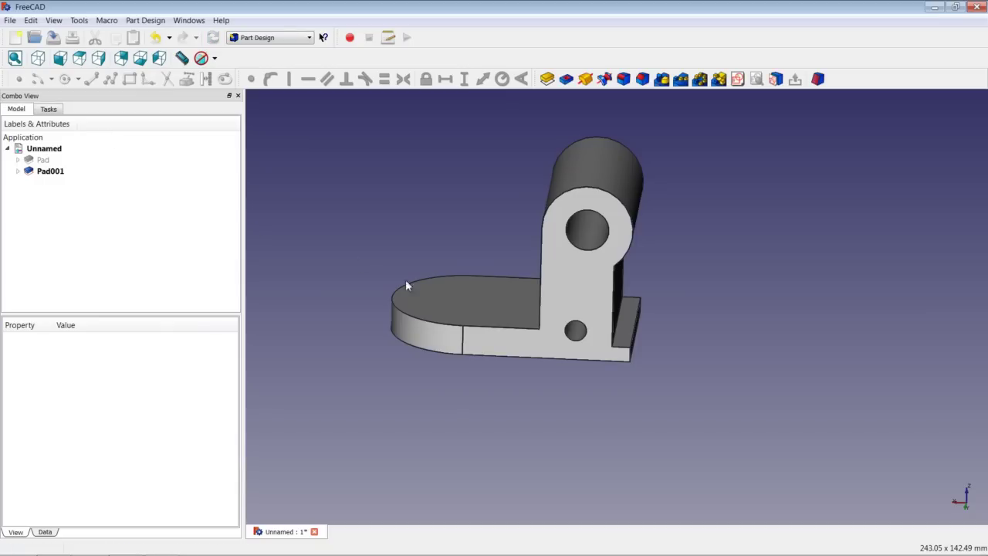
Inspect the padded base from several angles and show the whole part in a fitted axonometric view.
{"action": "middle_click_drag", "start_coordinate": [461, 284], "coordinate": [526, 321]}
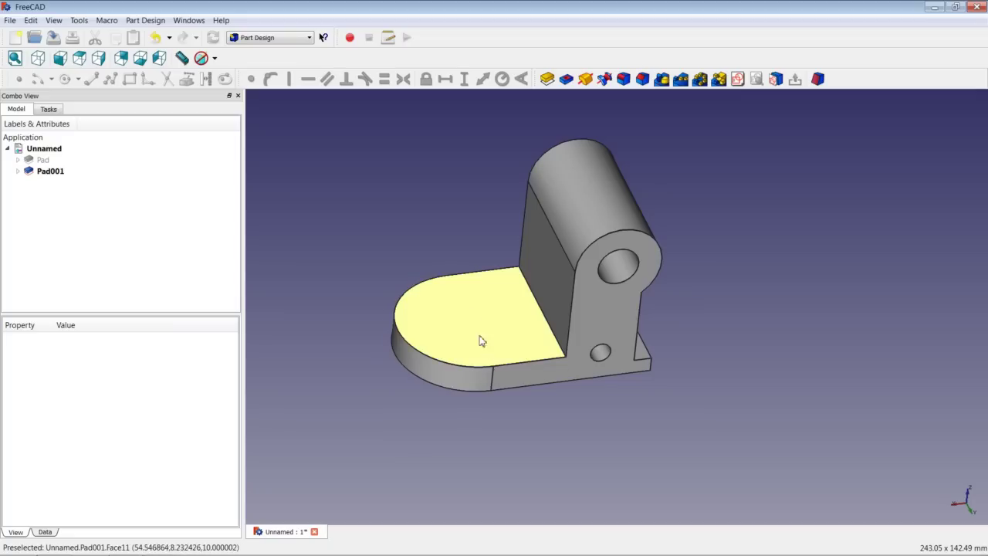
{"action": "middle_click_drag", "start_coordinate": [473, 311], "coordinate": [467, 267]}
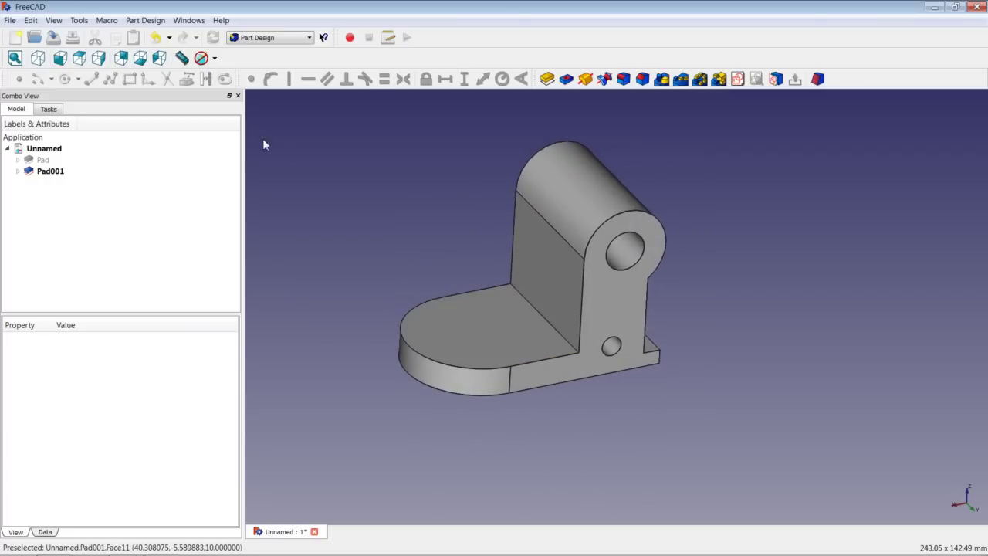
{"action": "left_click", "coordinate": [38, 58]}
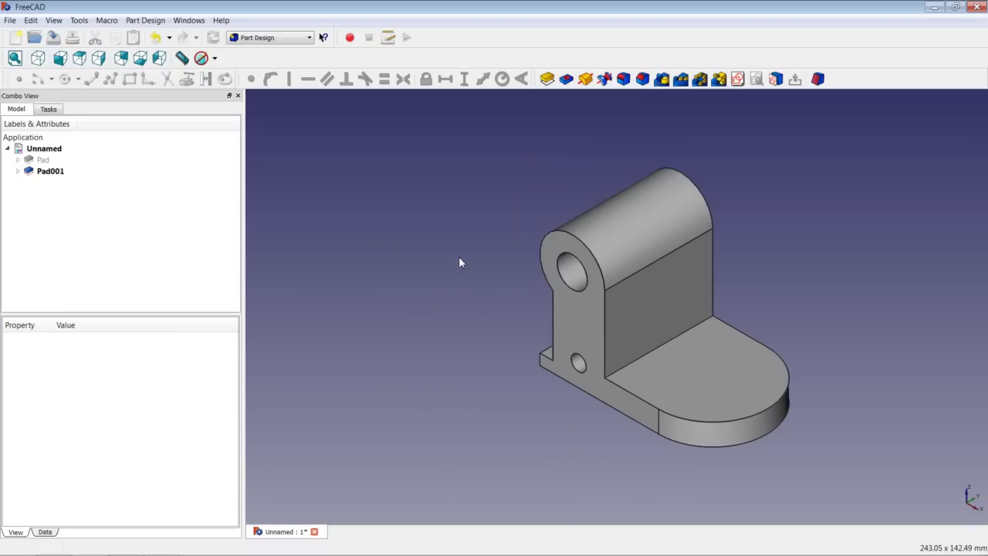
{"action": "right_click", "coordinate": [480, 279]}
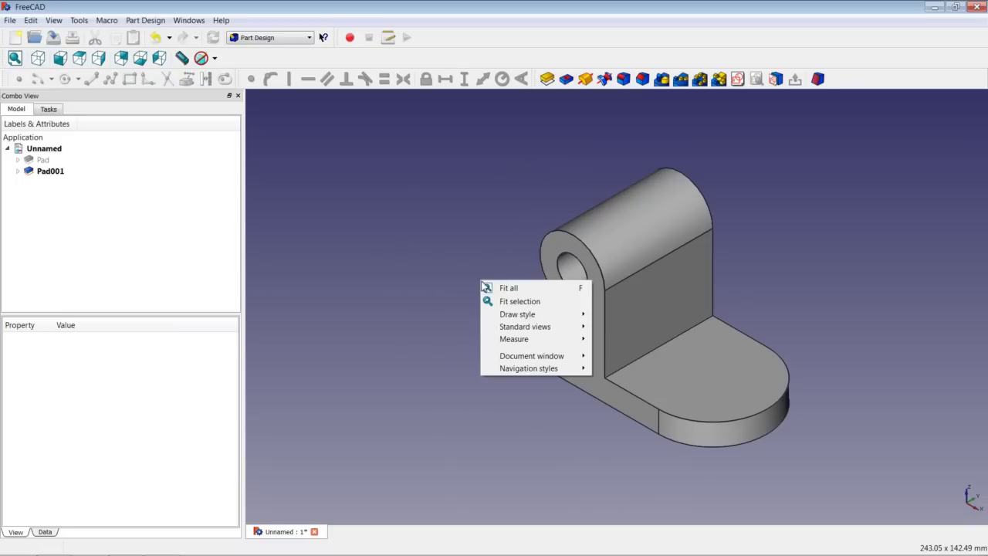
{"action": "left_click", "coordinate": [496, 285]}
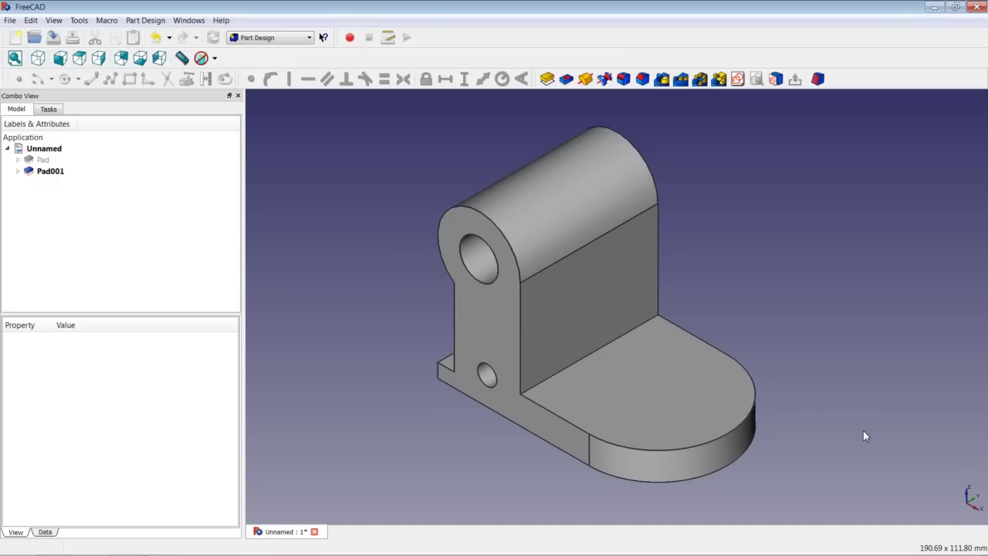
Sketch a rectangle about 31 by 25 mm on the upright's face above the rounded base, symmetric about the horizontal axis.
{"action": "left_click", "coordinate": [606, 286]}
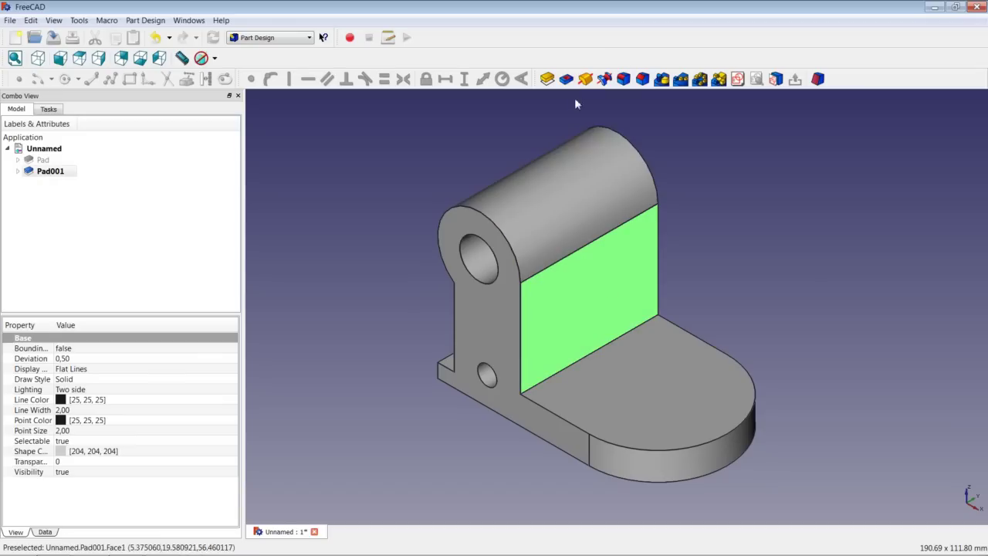
{"action": "left_click", "coordinate": [739, 79]}
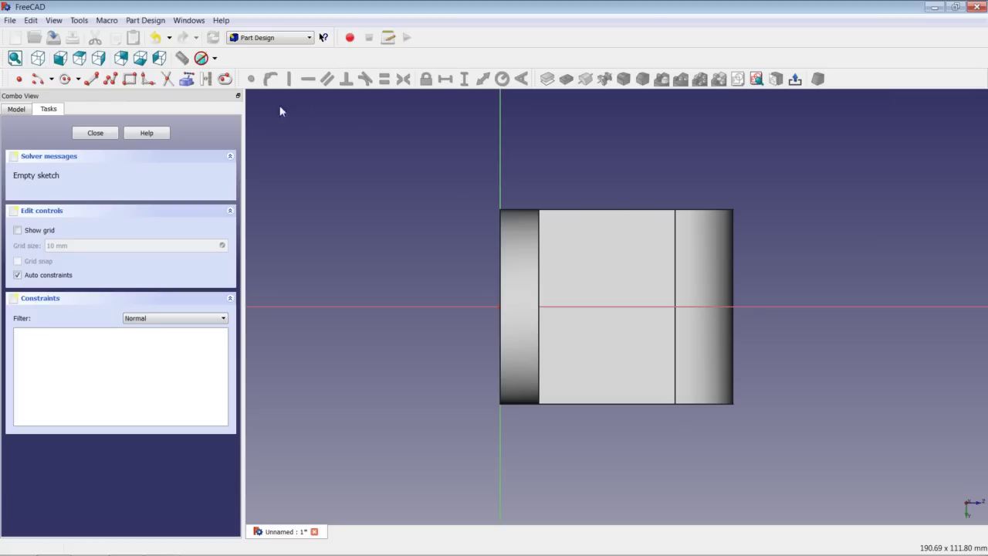
{"action": "left_click", "coordinate": [129, 78]}
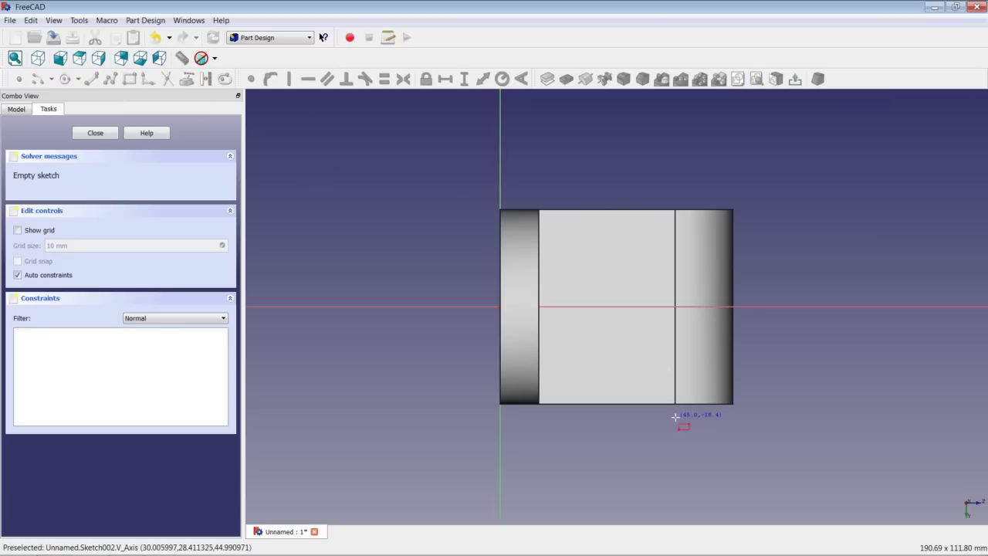
{"action": "left_click", "coordinate": [636, 350]}
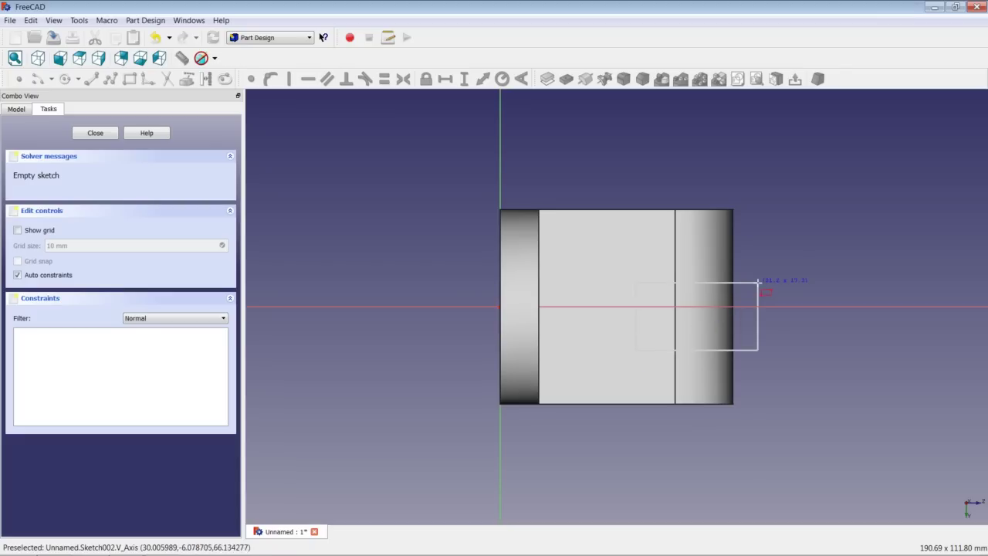
{"action": "left_click", "coordinate": [755, 254]}
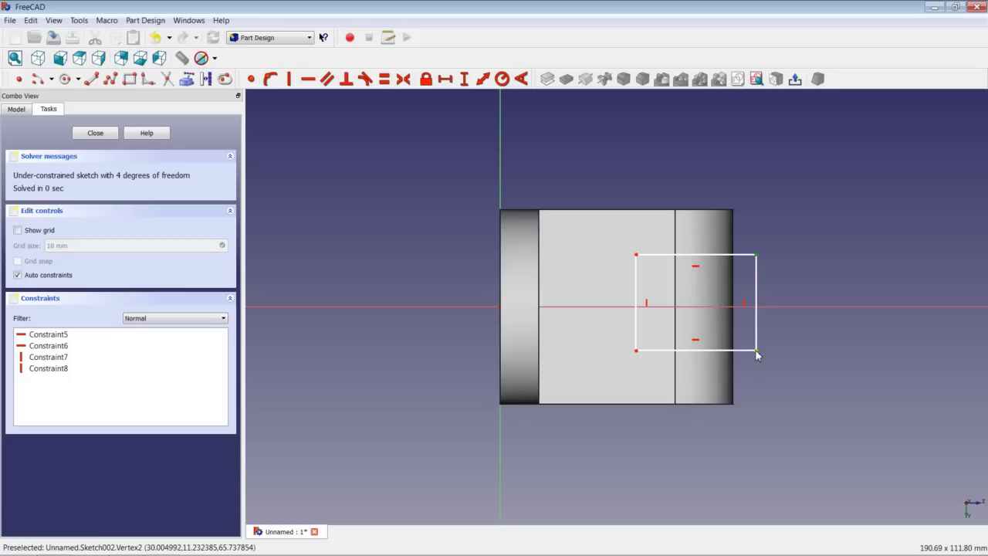
{"action": "left_click", "coordinate": [775, 307]}
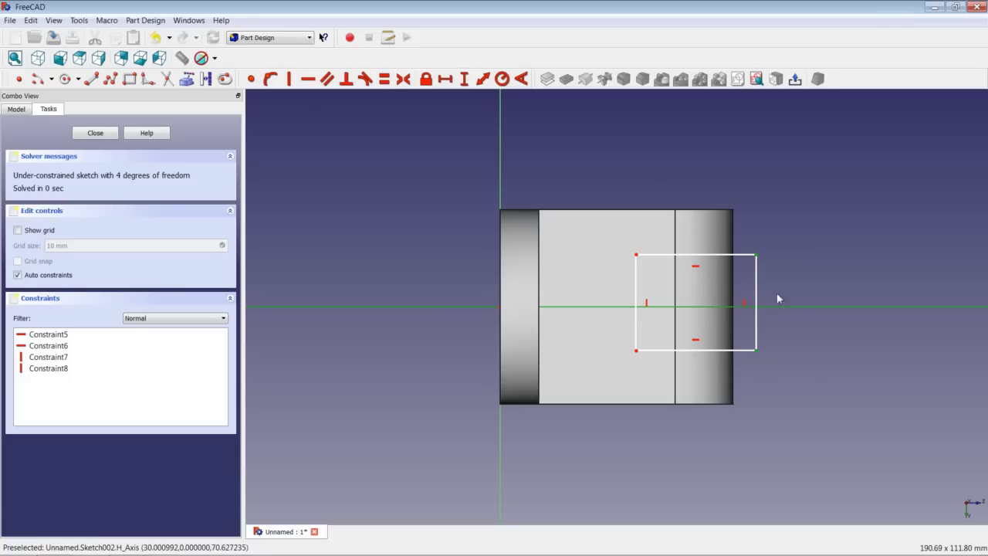
{"action": "left_click", "coordinate": [402, 80]}
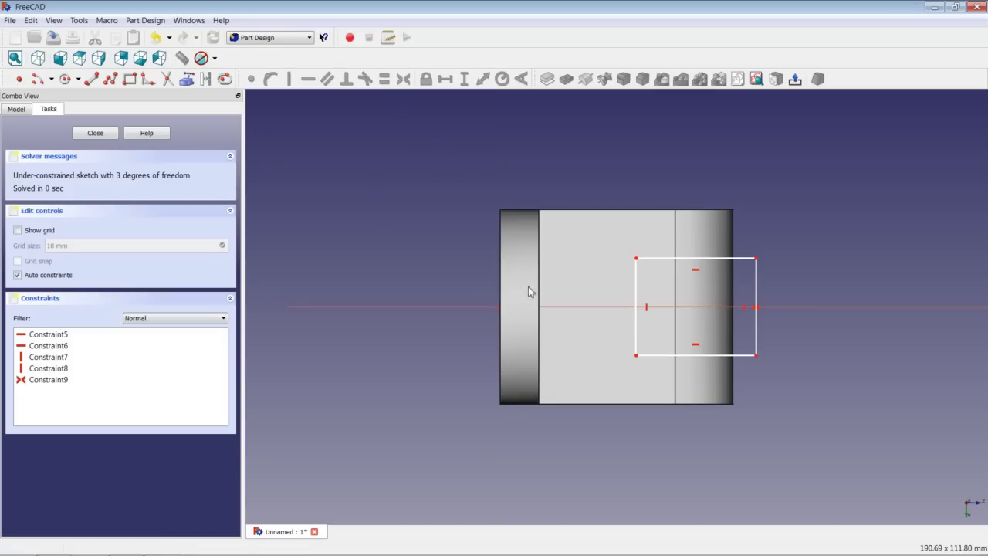
Constrain the rectangle's corner nearest the vertical axis to a horizontal distance of 25 mm from the sketch origin.
{"action": "left_click", "coordinate": [500, 307]}
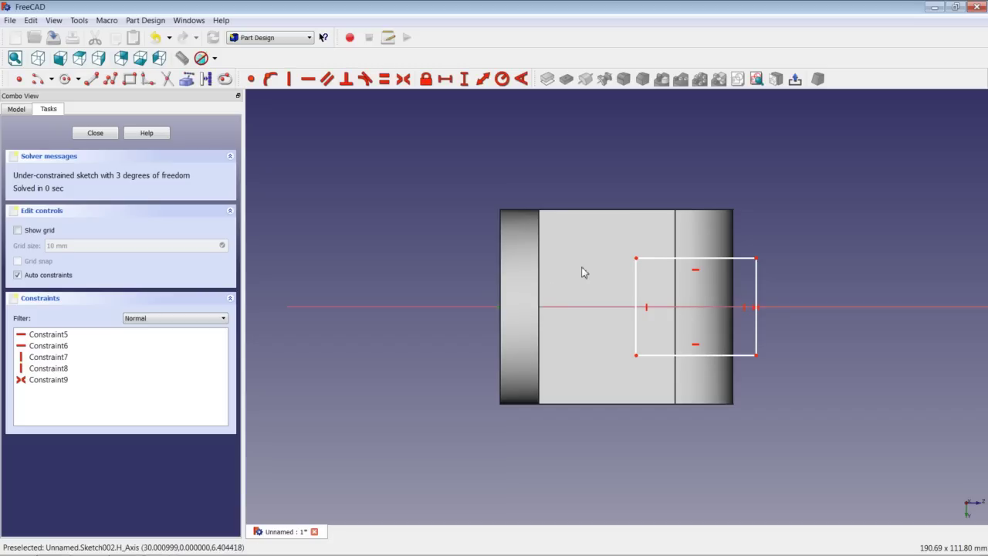
{"action": "left_click", "coordinate": [636, 258]}
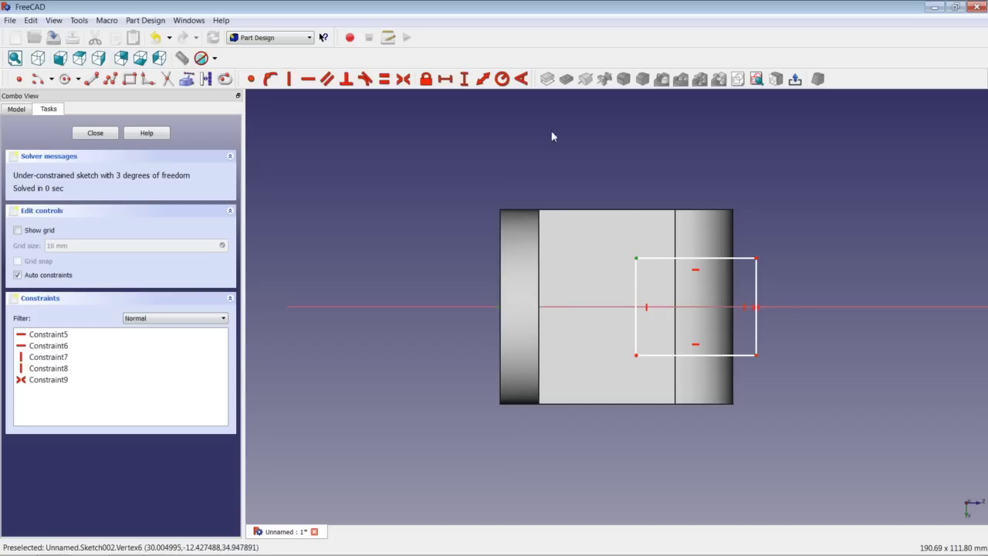
{"action": "left_click", "coordinate": [446, 79]}
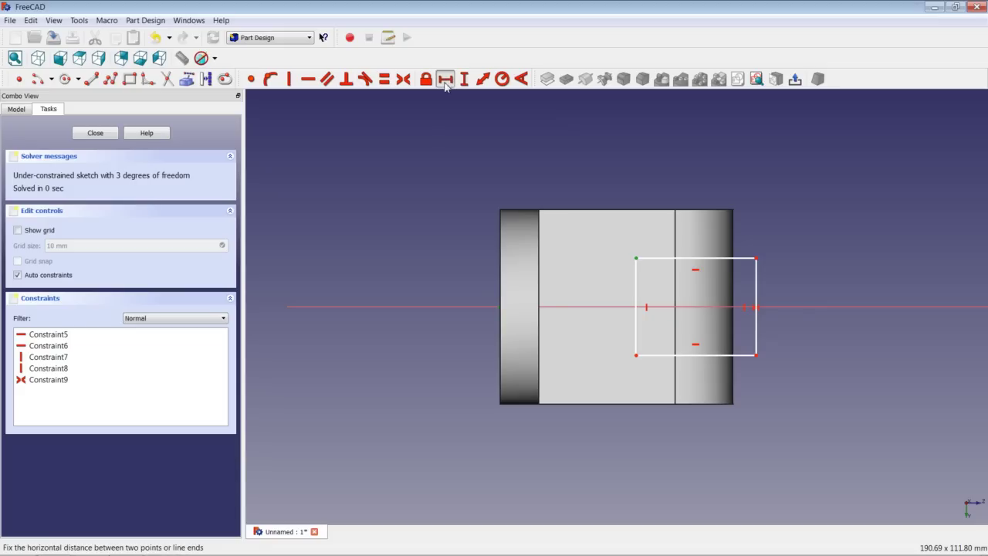
{"action": "type", "text": "25"}
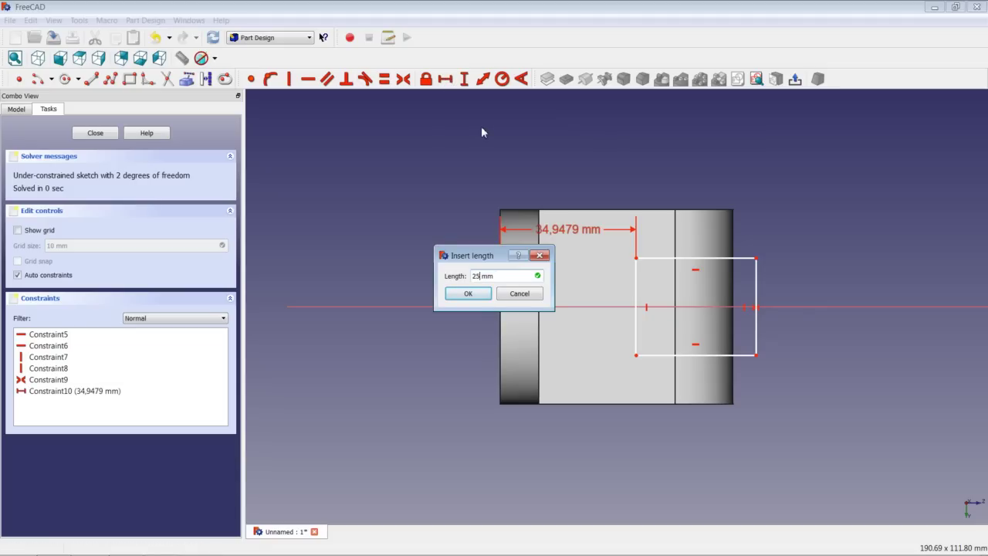
{"action": "key", "text": "Return"}
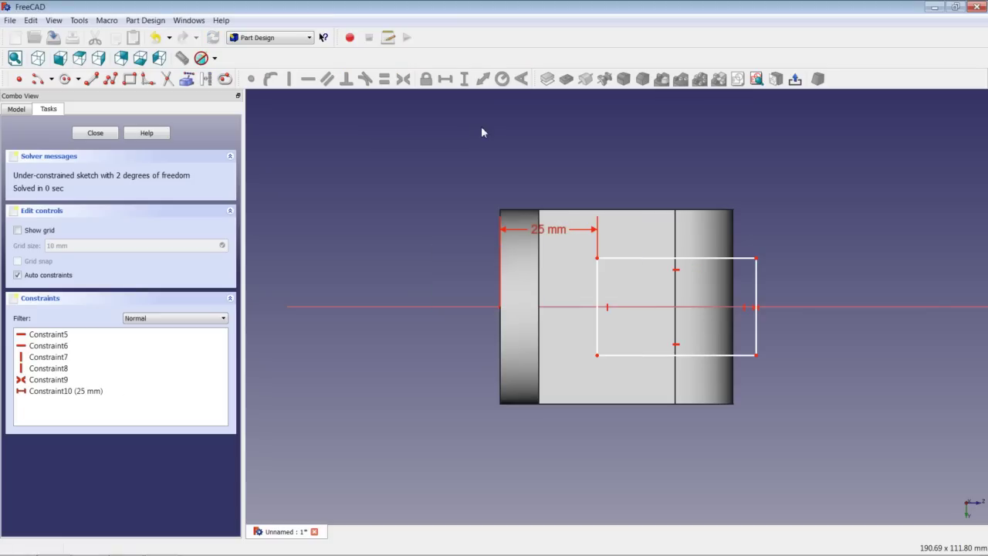
Constrain the rectangle's horizontal side to a length of 35 mm.
{"action": "mouse_move", "coordinate": [611, 168]}
{"action": "left_mouse_down"}
{"action": "mouse_move", "coordinate": [657, 252]}
{"action": "mouse_move", "coordinate": [647, 192]}
{"action": "mouse_move", "coordinate": [660, 185]}
{"action": "left_mouse_up"}
{"action": "scroll", "coordinate": [661, 235], "scroll_direction": "up", "scroll_amount": 2}
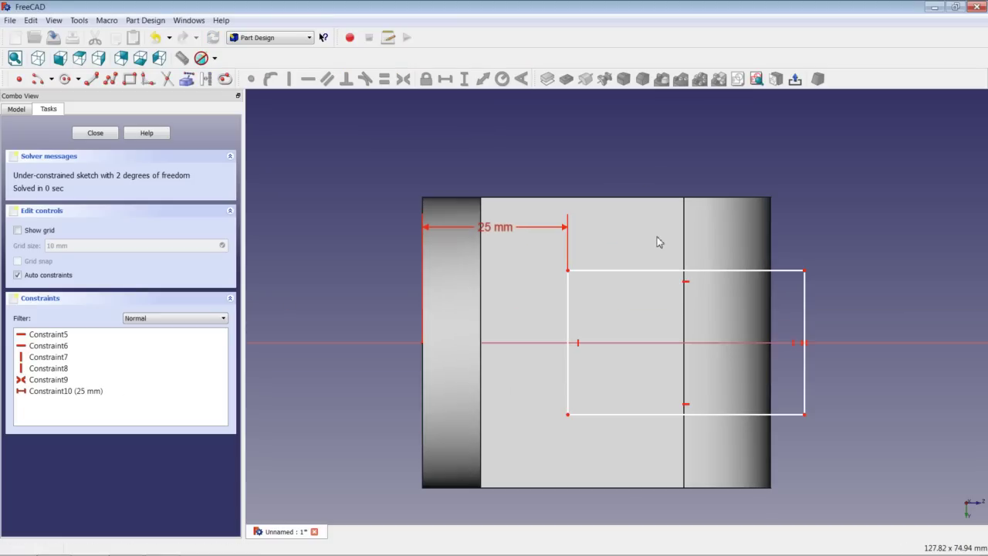
{"action": "left_click", "coordinate": [617, 270]}
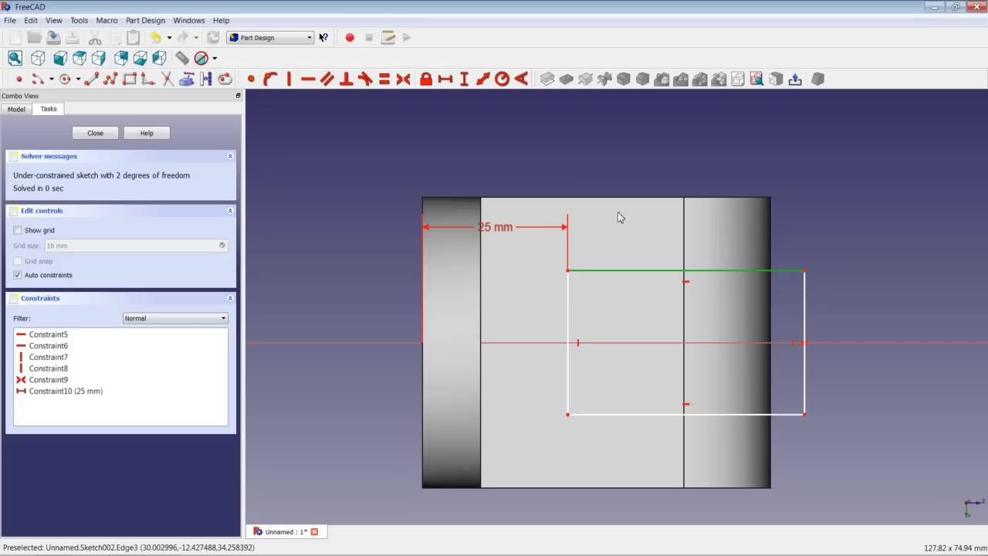
{"action": "left_click", "coordinate": [444, 79]}
{"action": "type", "text": "35"}
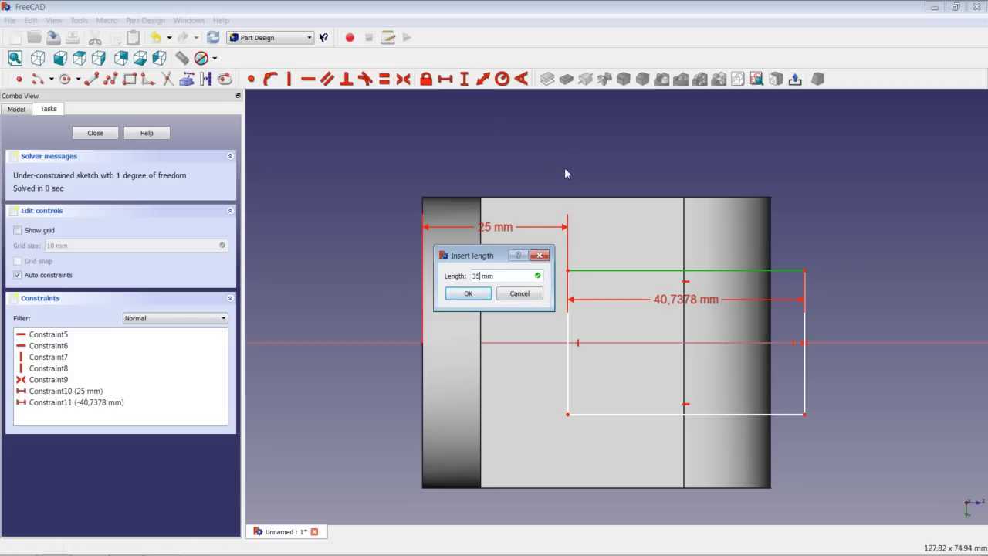
{"action": "key", "text": "Return"}
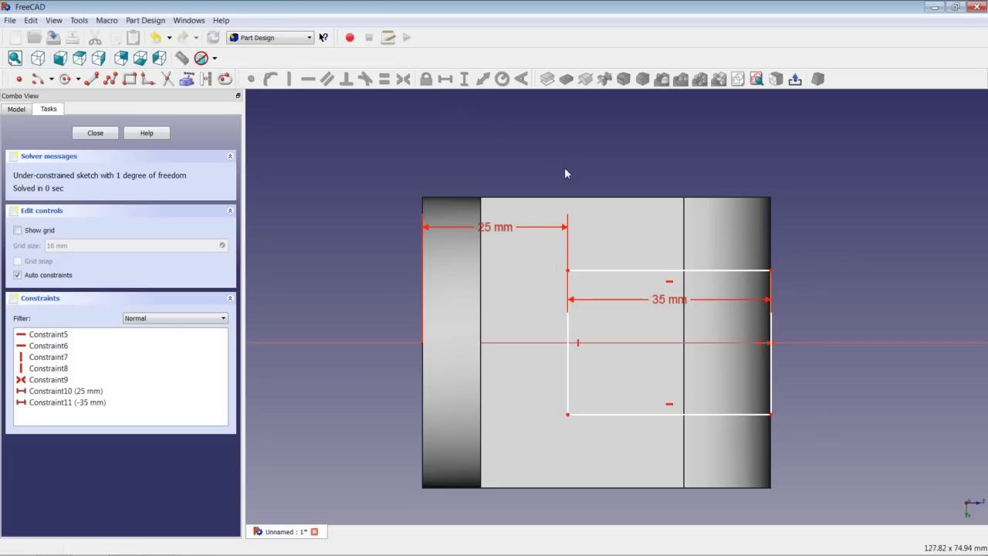
Constrain the rectangle's vertical side to a length of 36 mm and close the sketch.
{"action": "left_click", "coordinate": [772, 331]}
{"action": "left_click", "coordinate": [464, 79]}
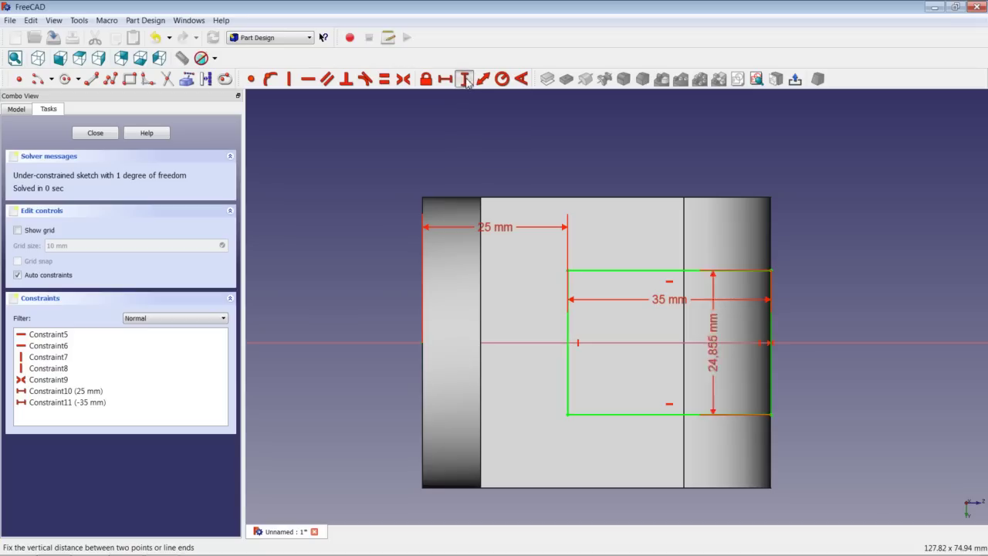
{"action": "type", "text": "36"}
{"action": "key", "text": "Return"}
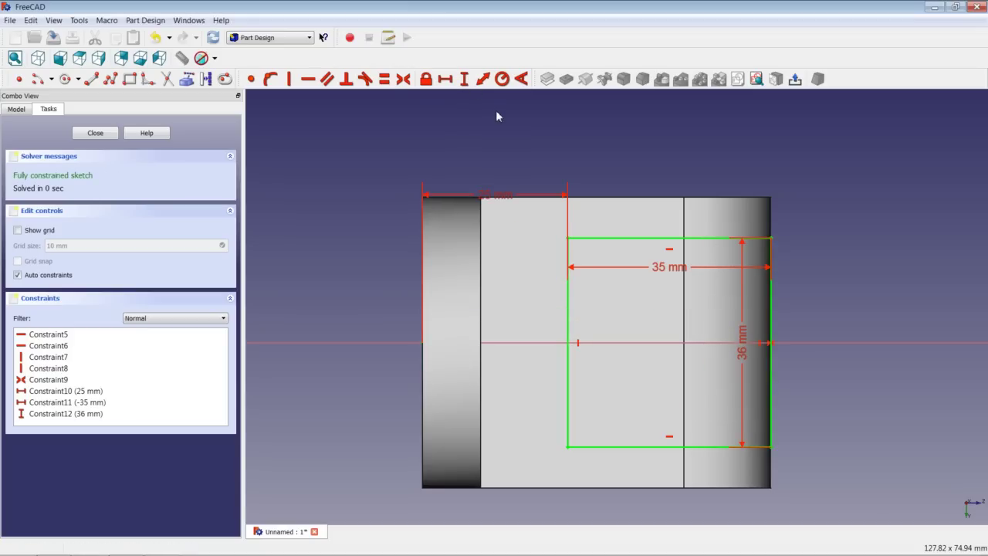
{"action": "left_click", "coordinate": [95, 134]}
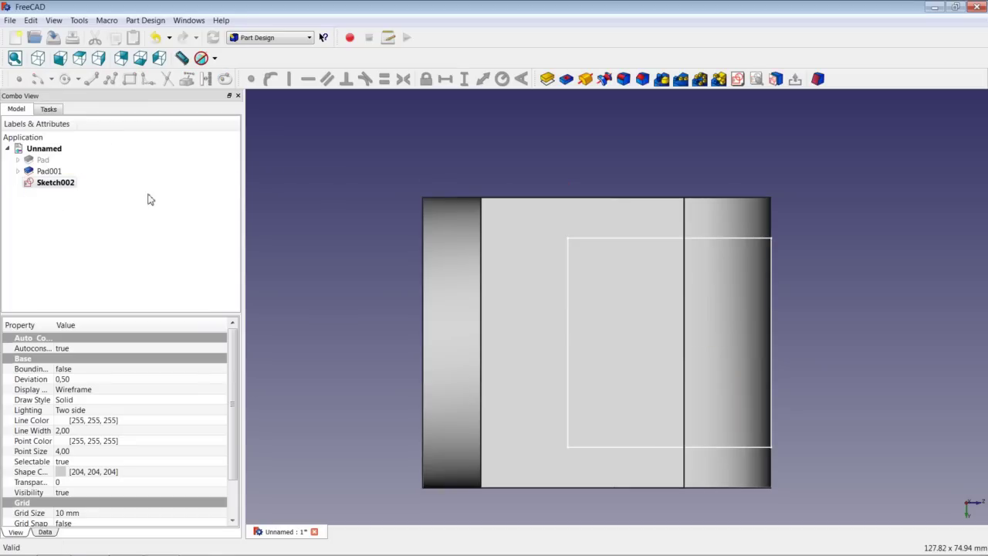
Cut the rectangle out of the upright with a Through all pocket to form two separate lugs.
{"action": "left_click", "coordinate": [566, 79]}
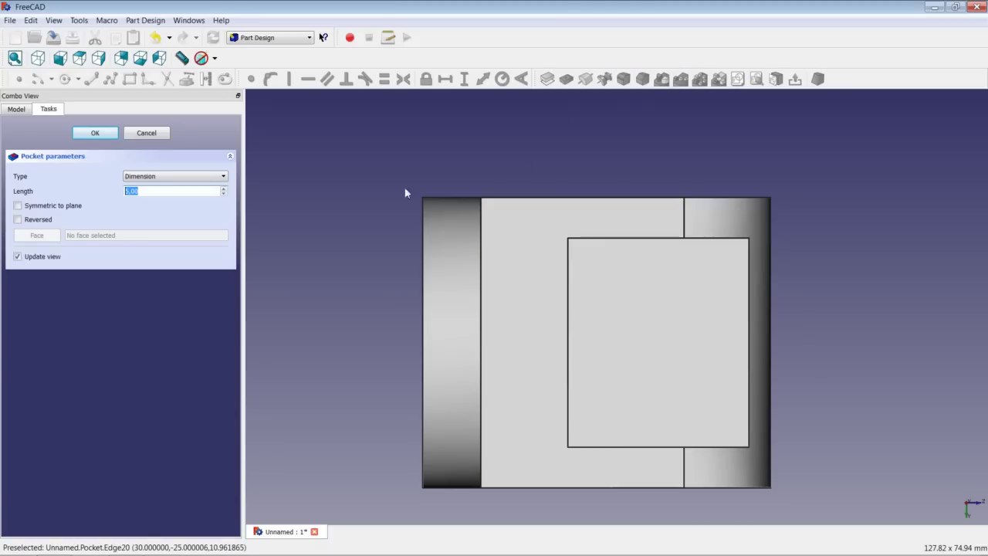
{"action": "left_click", "coordinate": [149, 177]}
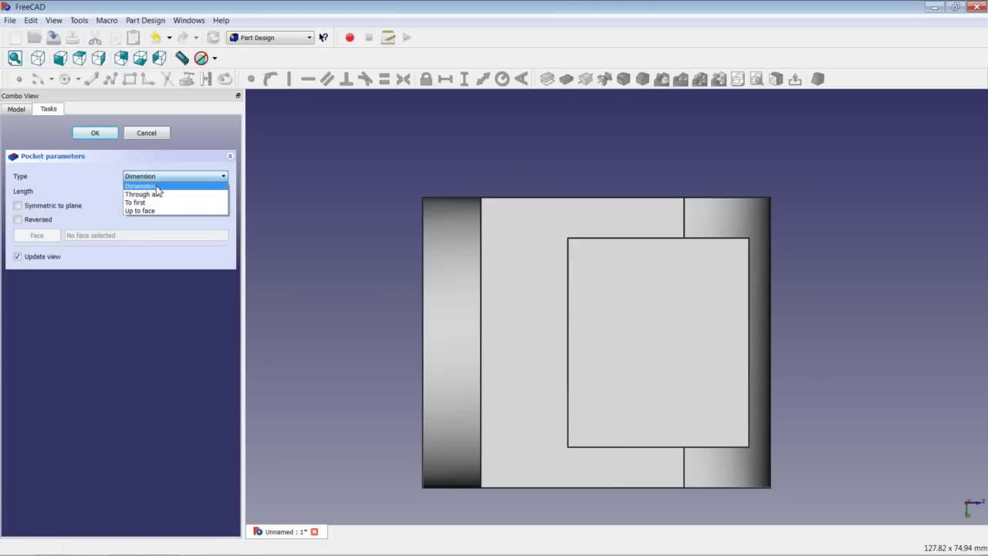
{"action": "left_click", "coordinate": [158, 194]}
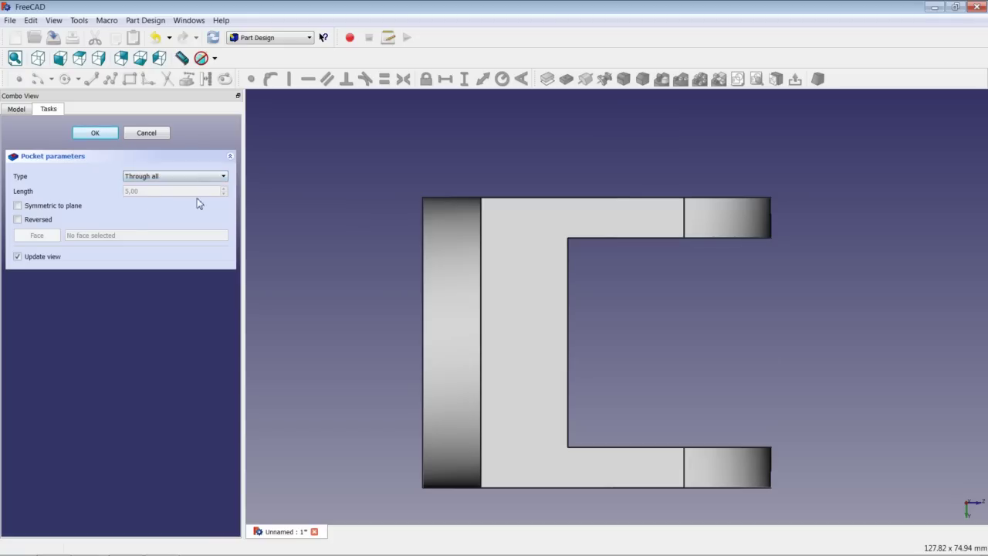
{"action": "left_click", "coordinate": [106, 135]}
Inspect the pocketed part from another angle and show the whole part in a fitted axonometric view.
{"action": "middle_click_drag", "start_coordinate": [597, 269], "coordinate": [431, 231]}
{"action": "scroll", "coordinate": [571, 294], "scroll_direction": "down", "scroll_amount": 5}
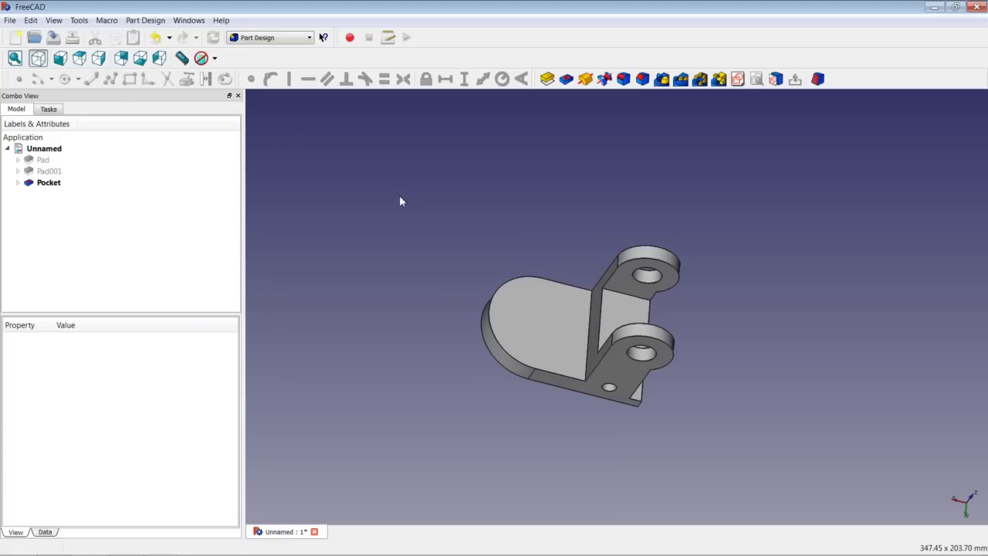
{"action": "left_click", "coordinate": [38, 59]}
{"action": "left_click", "coordinate": [38, 59]}
{"action": "right_click", "coordinate": [482, 239]}
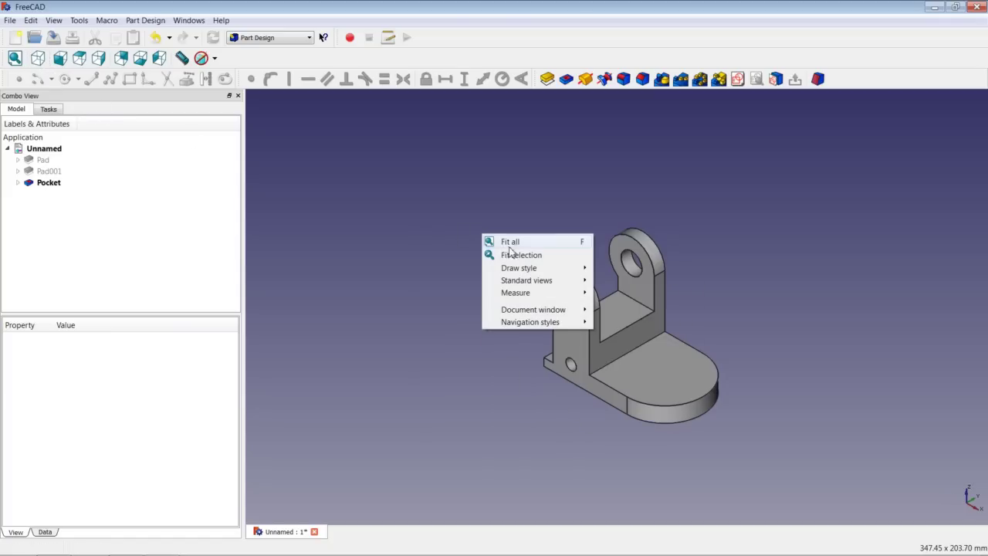
{"action": "left_click", "coordinate": [511, 241]}
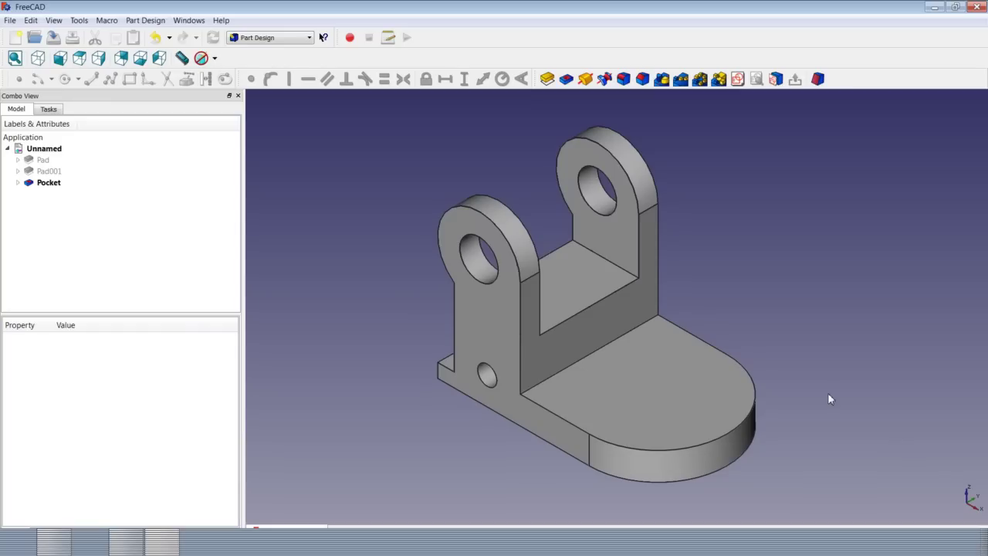
Sketch a circle on the pocket's floor between the lugs, centred on the horizontal axis about 15 mm from the origin.
{"action": "left_click", "coordinate": [592, 290]}
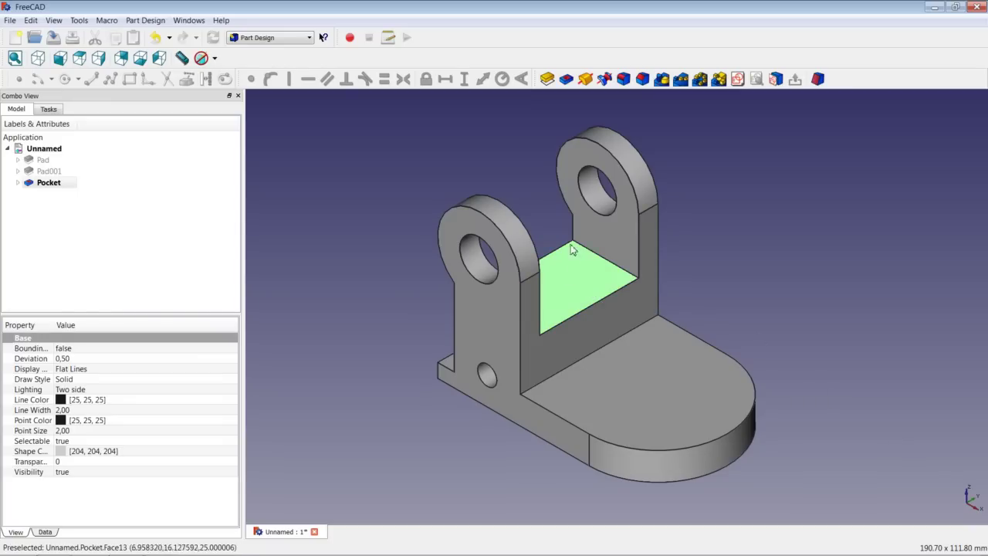
{"action": "left_click", "coordinate": [737, 79]}
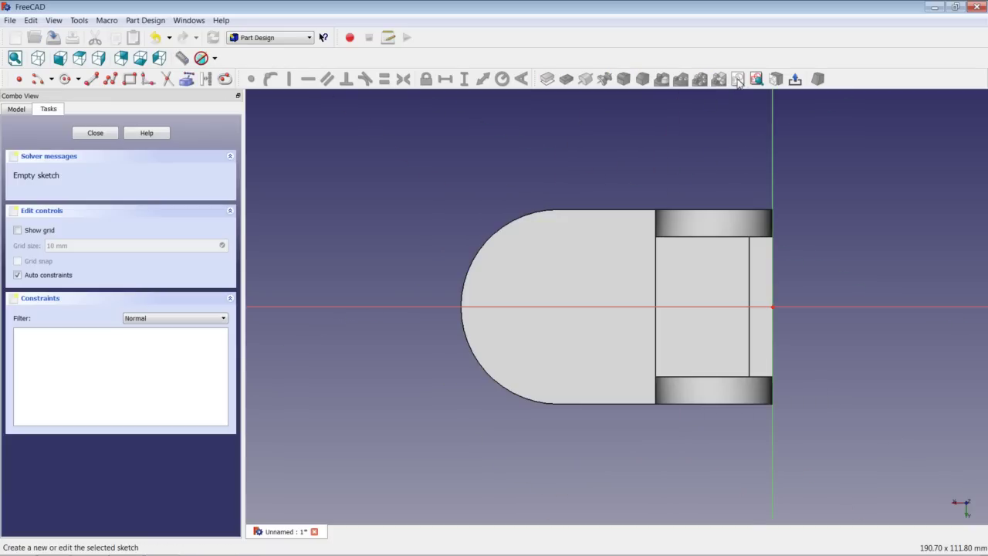
{"action": "left_click", "coordinate": [65, 79]}
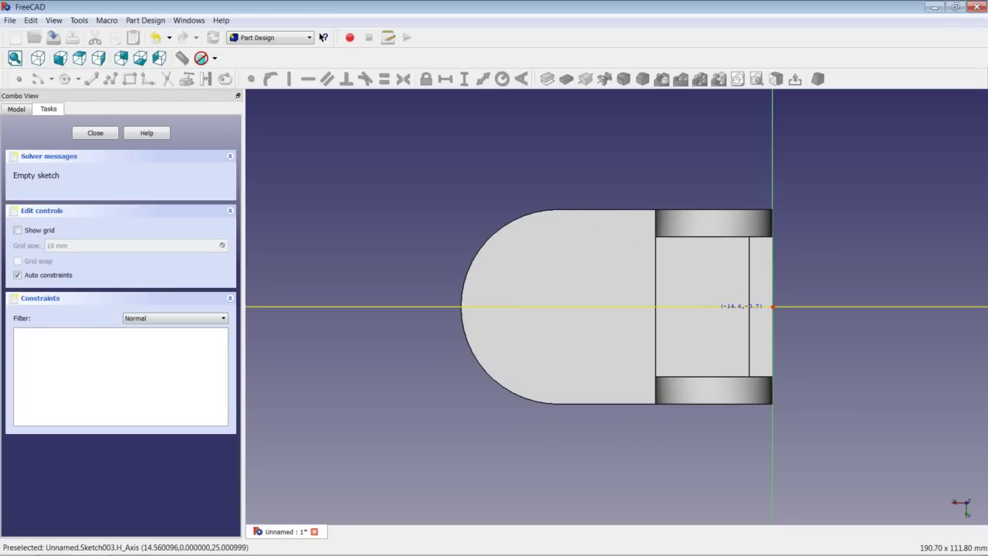
{"action": "left_click", "coordinate": [716, 307]}
{"action": "left_click", "coordinate": [731, 282]}
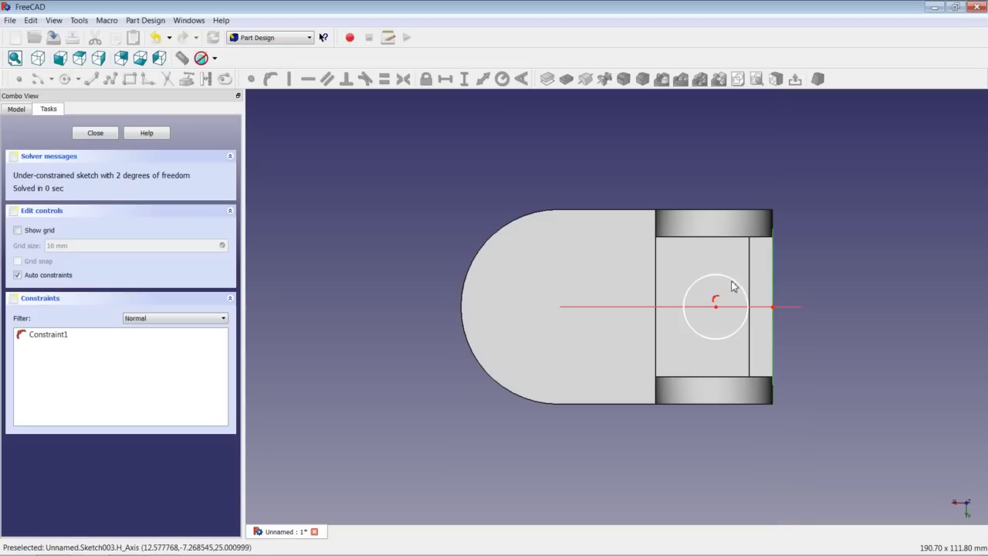
Constrain the circle's centre to a horizontal distance of 17 mm from the sketch origin.
{"action": "scroll", "coordinate": [752, 308], "scroll_direction": "up", "scroll_amount": 5}
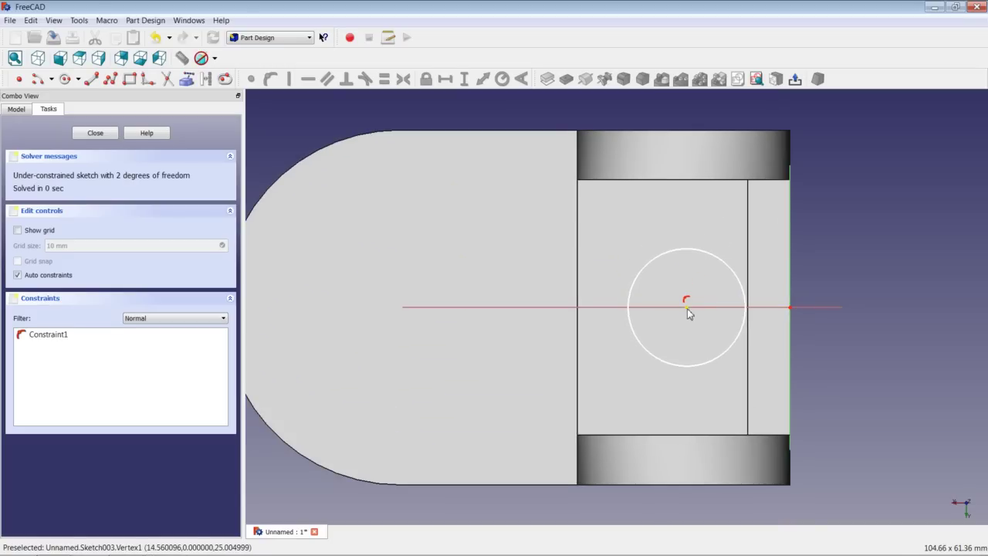
{"action": "left_click", "coordinate": [687, 308]}
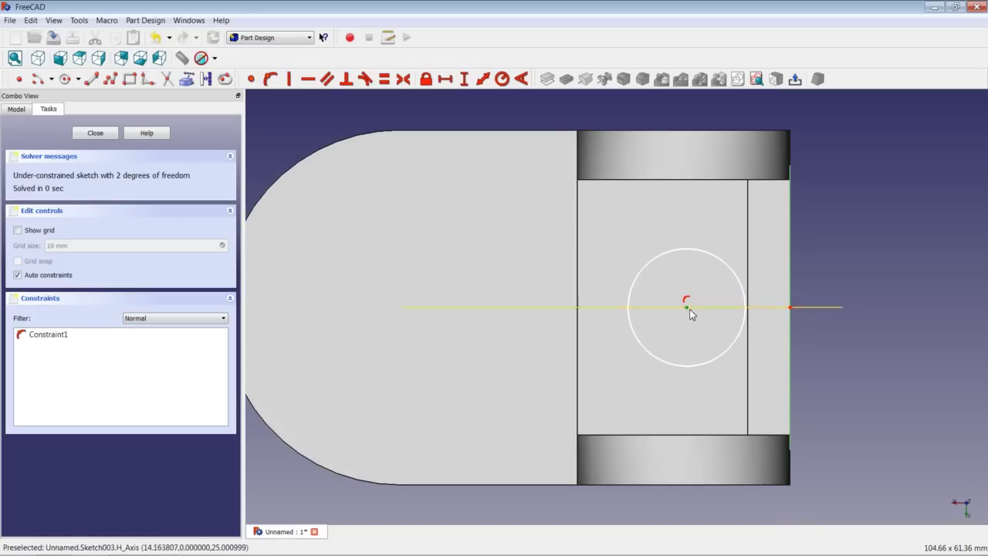
{"action": "left_click", "coordinate": [791, 307]}
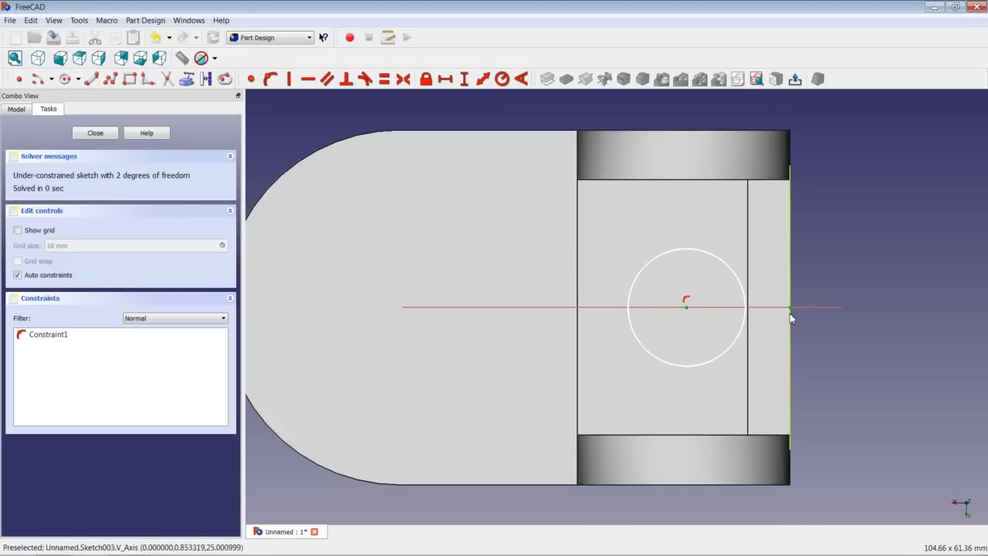
{"action": "left_click", "coordinate": [445, 79]}
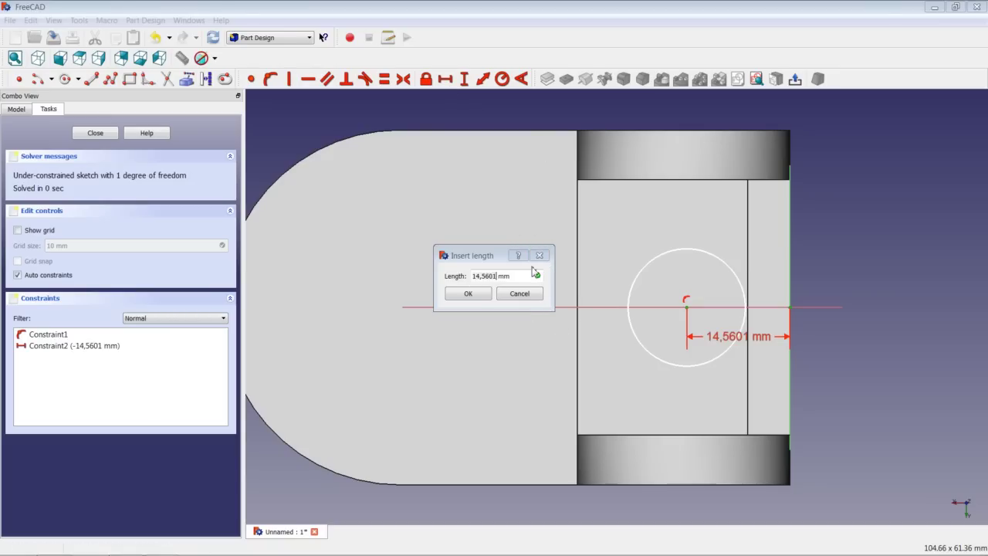
{"action": "left_click_drag", "start_coordinate": [498, 278], "coordinate": [461, 280]}
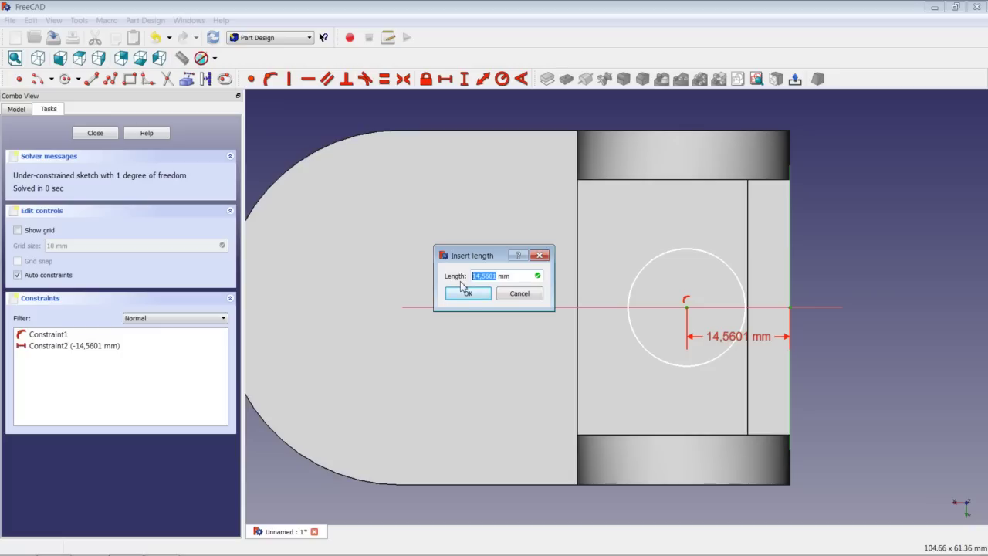
{"action": "type", "text": "17"}
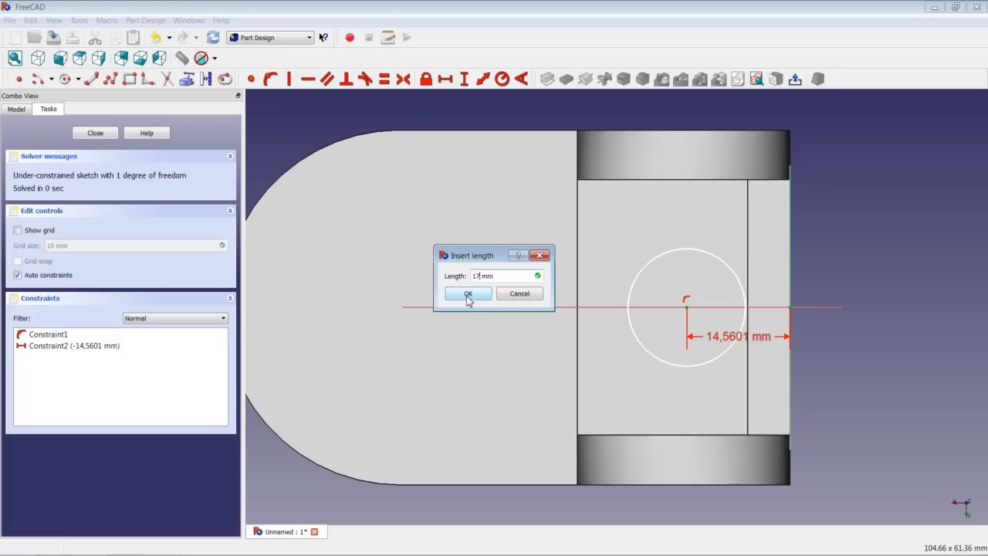
{"action": "left_click", "coordinate": [467, 293]}
Constrain the circle's radius to 7 mm and close the sketch.
{"action": "left_click", "coordinate": [715, 275]}
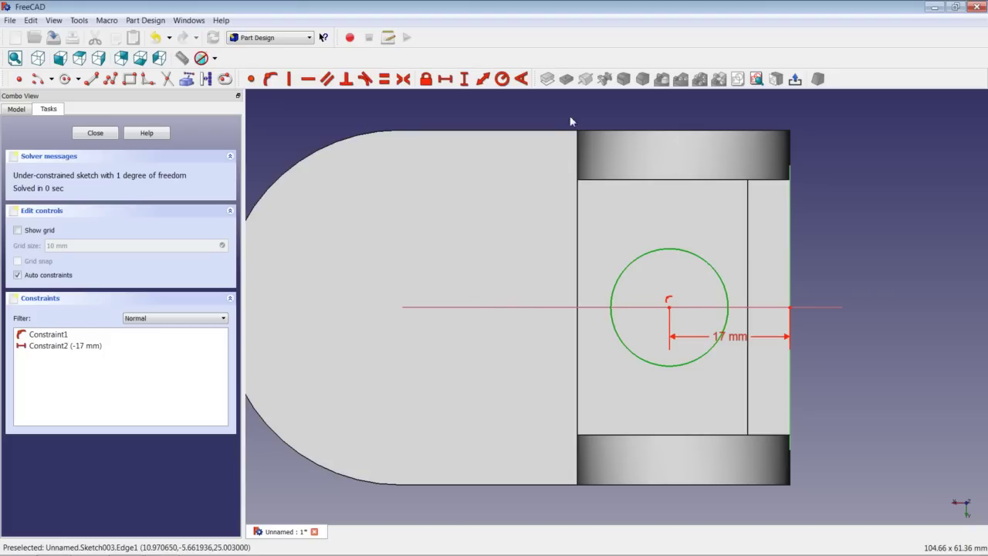
{"action": "left_click", "coordinate": [502, 78]}
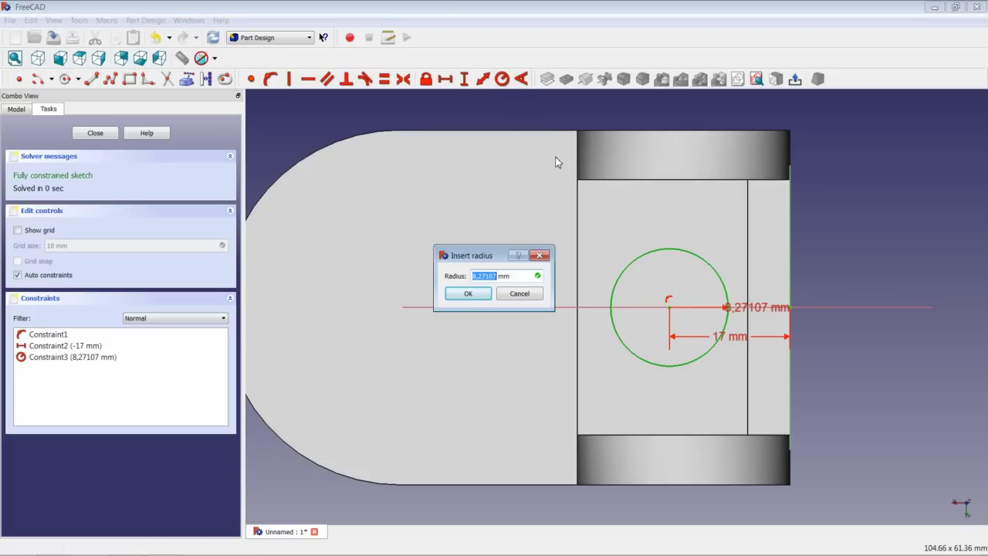
{"action": "type", "text": "7"}
{"action": "key", "text": "Return"}
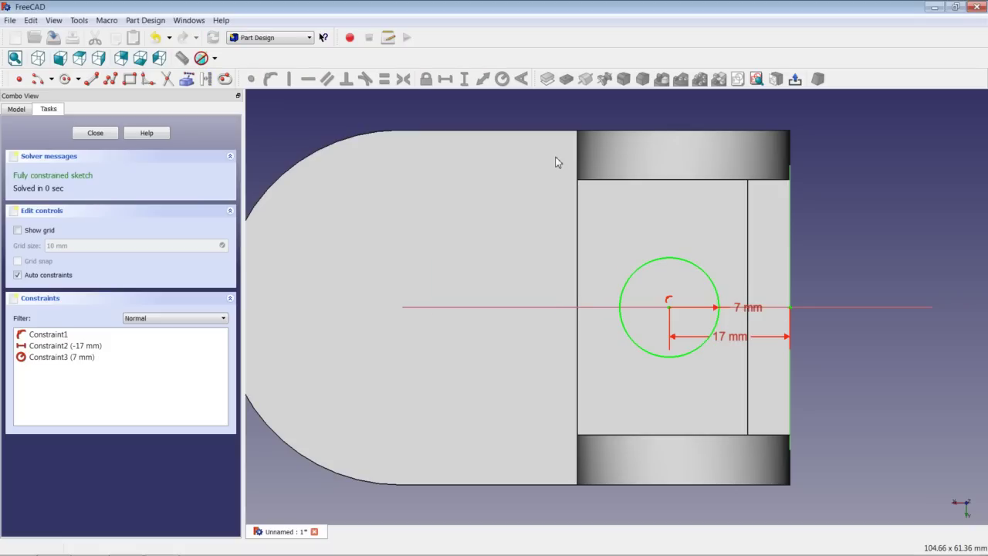
{"action": "left_click", "coordinate": [95, 134]}
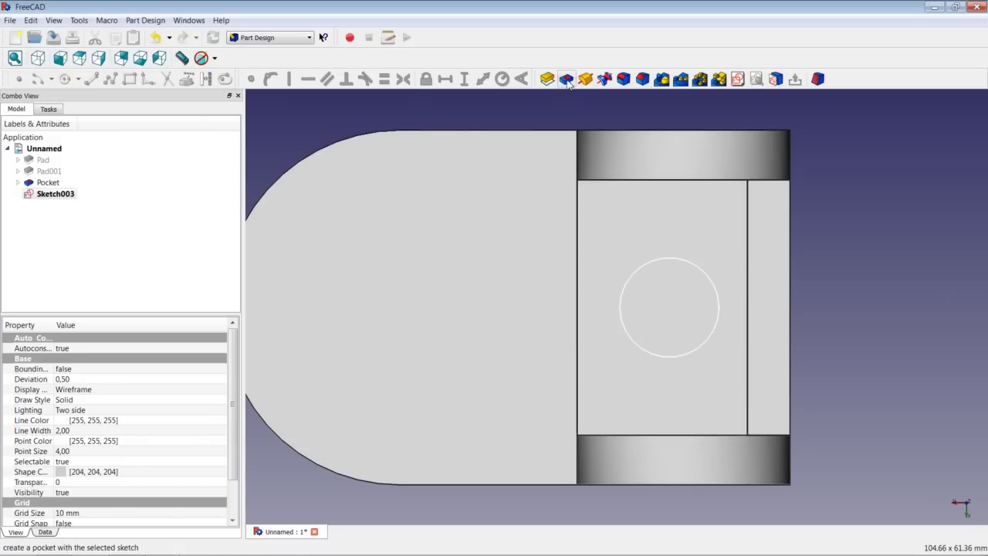
Cut the circle through the floor between the lugs with a Through all pocket.
{"action": "left_click", "coordinate": [566, 79]}
{"action": "left_click", "coordinate": [172, 179]}
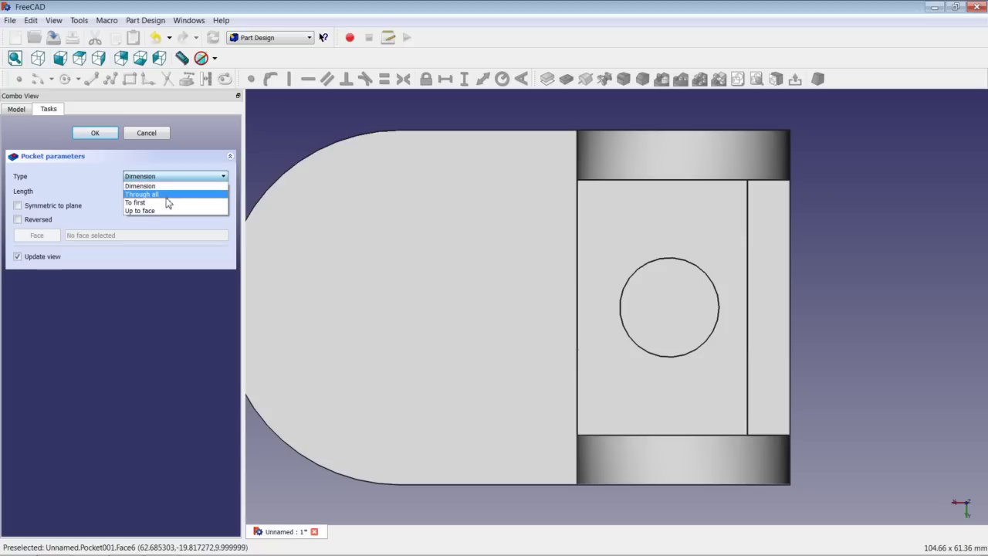
{"action": "left_click", "coordinate": [170, 191]}
{"action": "left_click", "coordinate": [93, 135]}
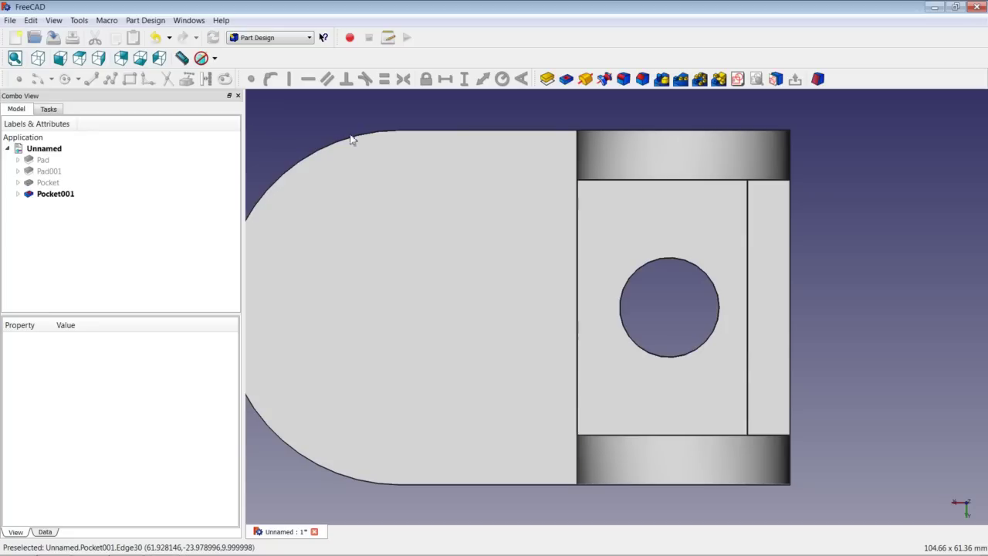
Show the whole part in axonometric view and save the document.
{"action": "right_click", "coordinate": [299, 115]}
{"action": "left_click", "coordinate": [321, 118]}
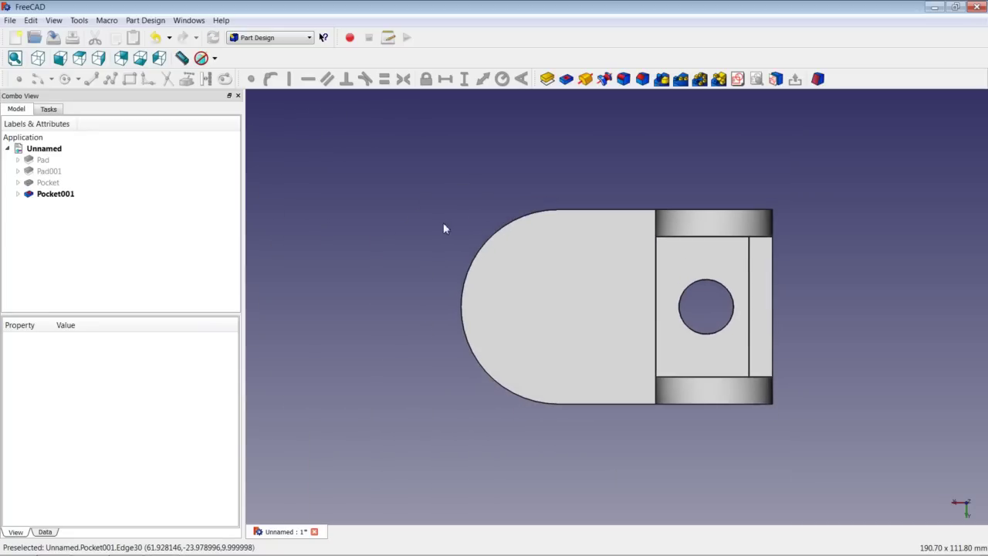
{"action": "left_click", "coordinate": [38, 58]}
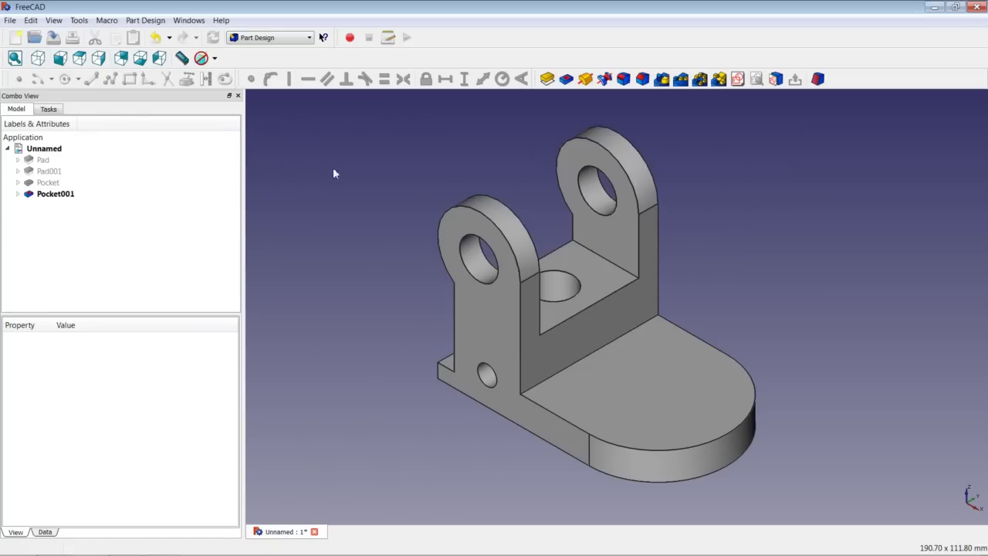
{"action": "right_click", "coordinate": [381, 231]}
{"action": "left_click", "coordinate": [507, 270]}
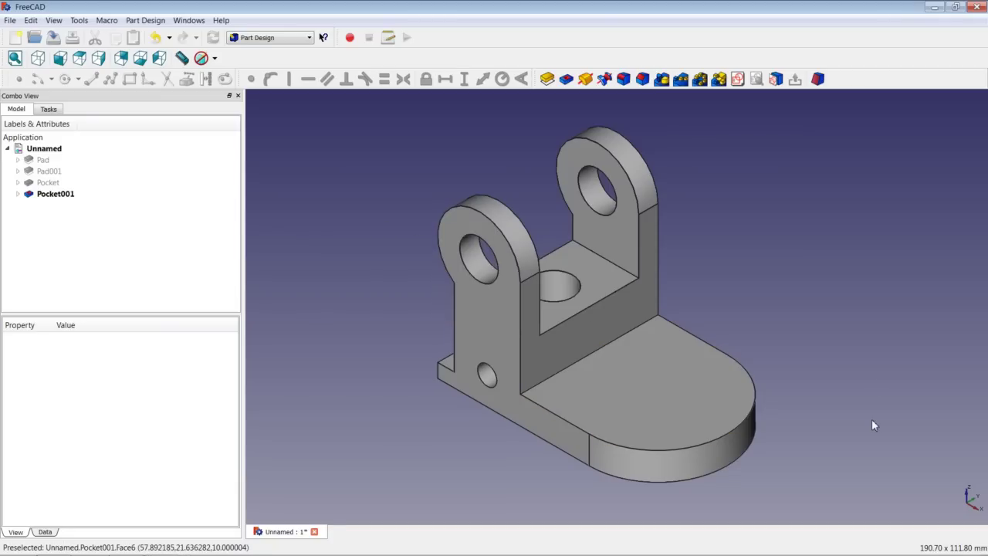
{"action": "key", "text": "ctrl+s"}
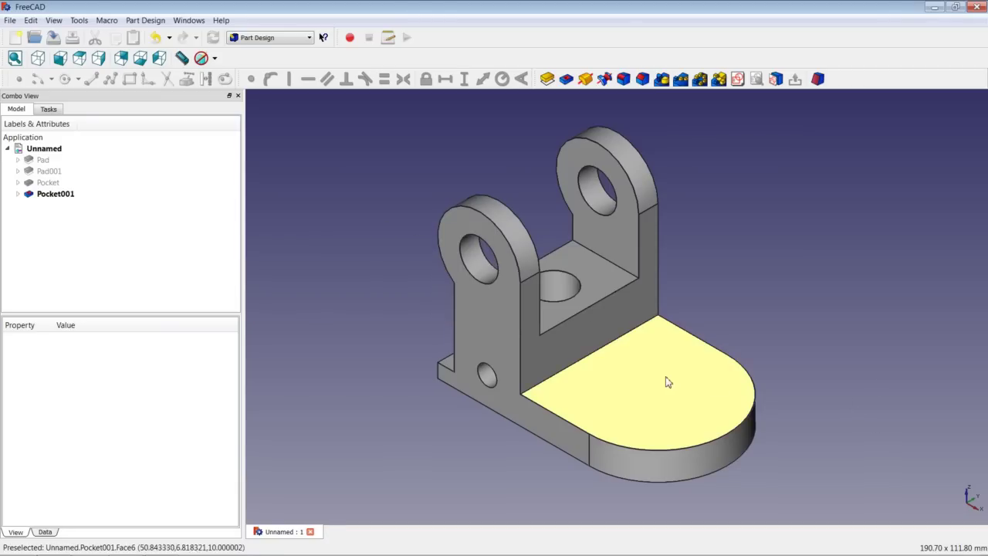
Sketch a circle of about 5.7 mm radius on the rounded base's upper face, centred on the horizontal axis about 63 mm from the origin.
{"action": "left_click", "coordinate": [653, 396]}
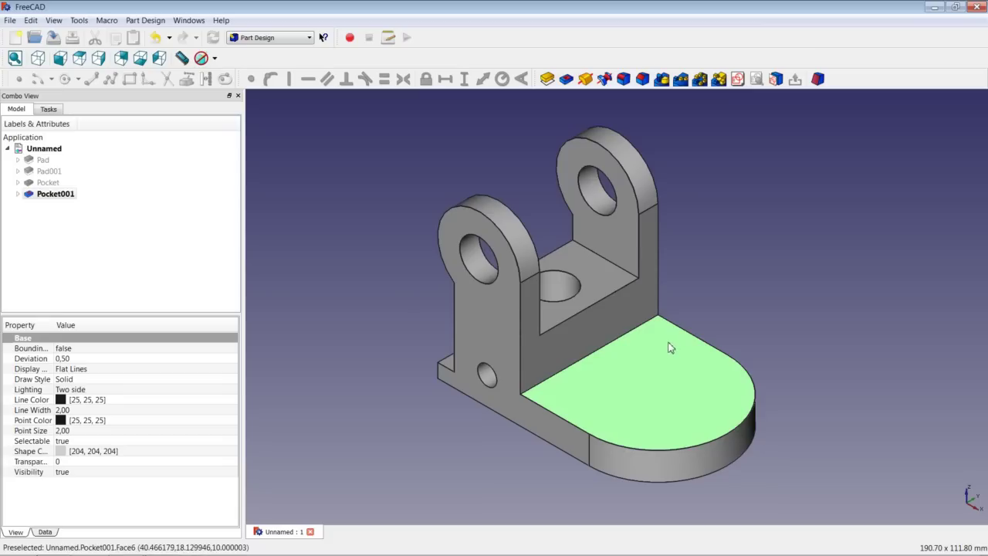
{"action": "left_click", "coordinate": [736, 79]}
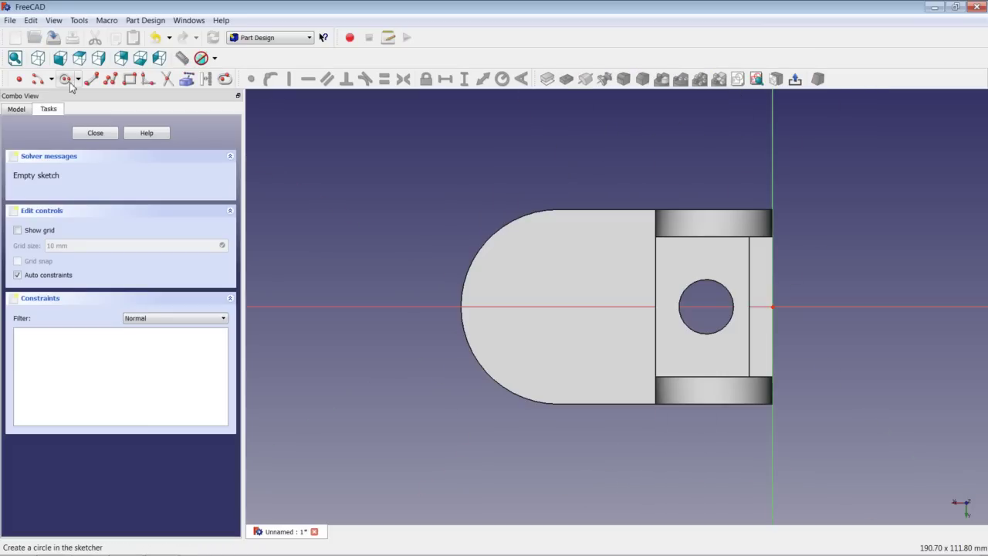
{"action": "left_click", "coordinate": [67, 80]}
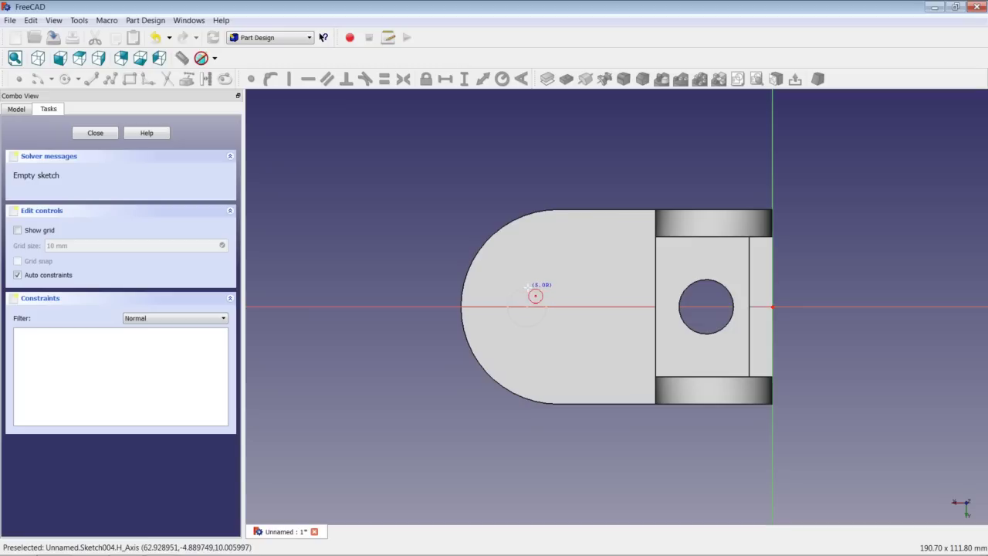
{"action": "left_click", "coordinate": [527, 306]}
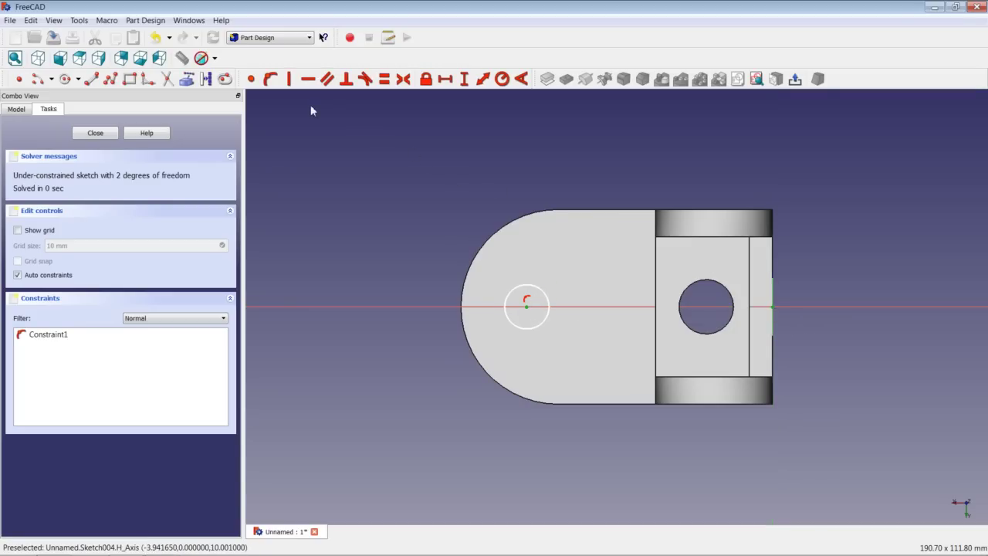
Constrain the base circle's centre to a horizontal distance of 55 mm from the origin.
{"action": "left_click", "coordinate": [445, 78]}
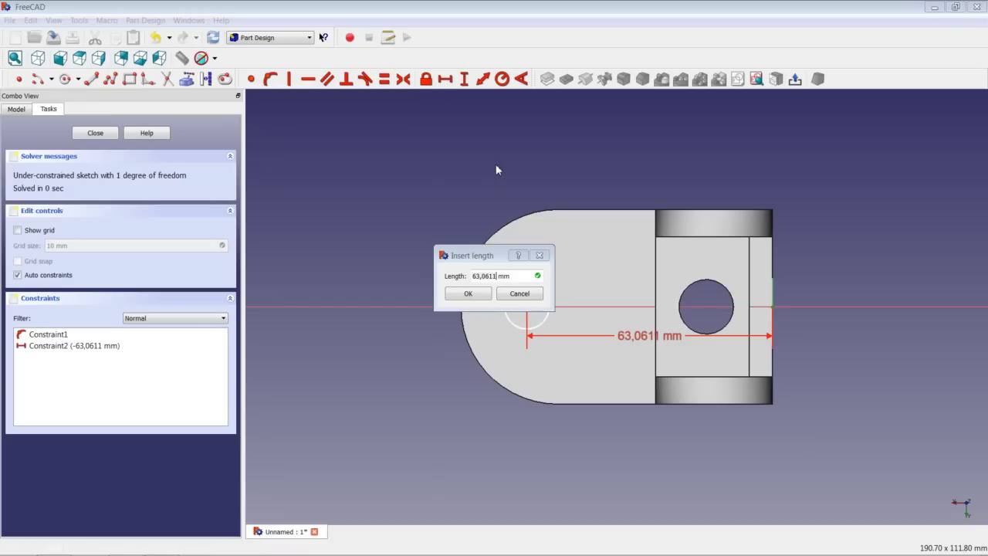
{"action": "left_click", "coordinate": [494, 276]}
{"action": "left_click_drag", "start_coordinate": [496, 276], "coordinate": [463, 277]}
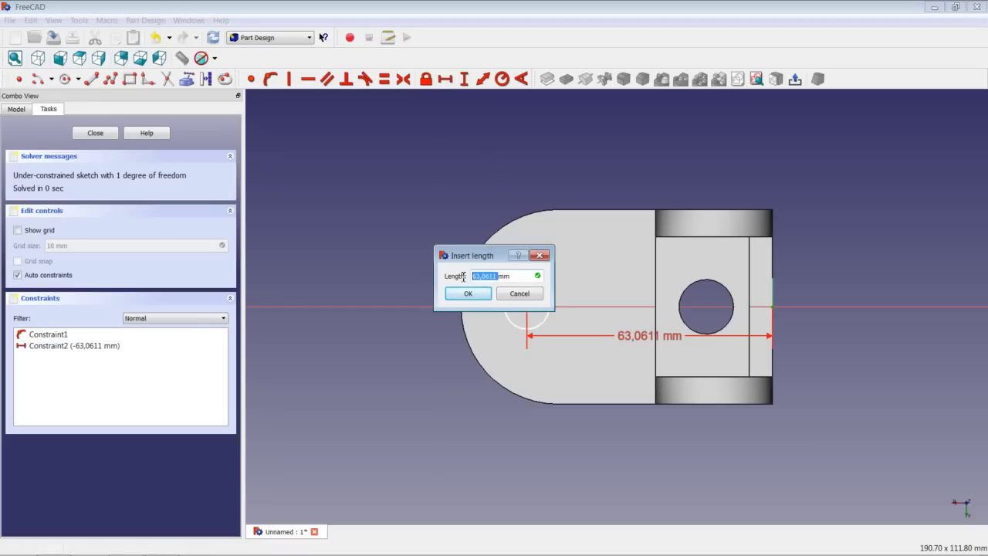
{"action": "type", "text": "55"}
{"action": "key", "text": "Return"}
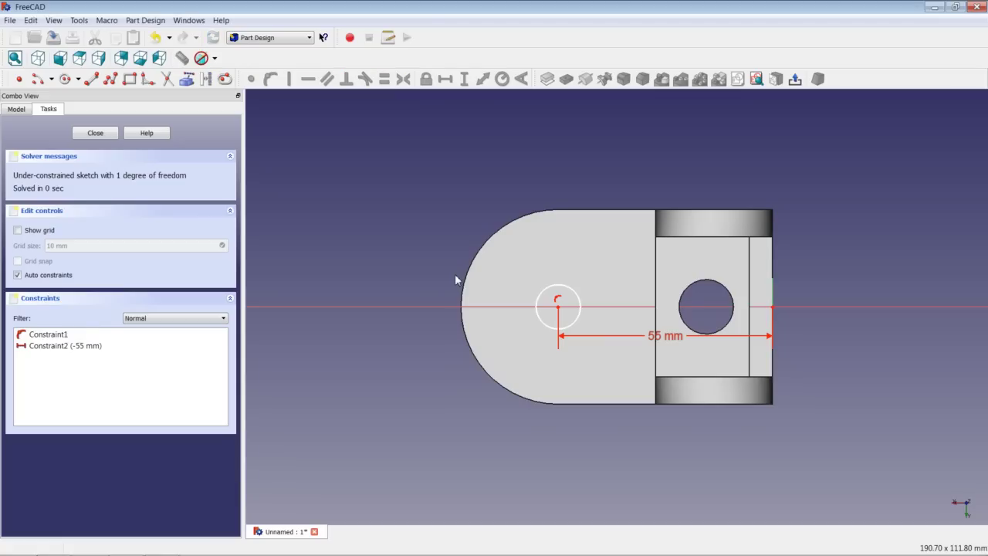
Constrain the base circle's radius to 6.5 mm and close the sketch.
{"action": "left_click", "coordinate": [540, 300]}
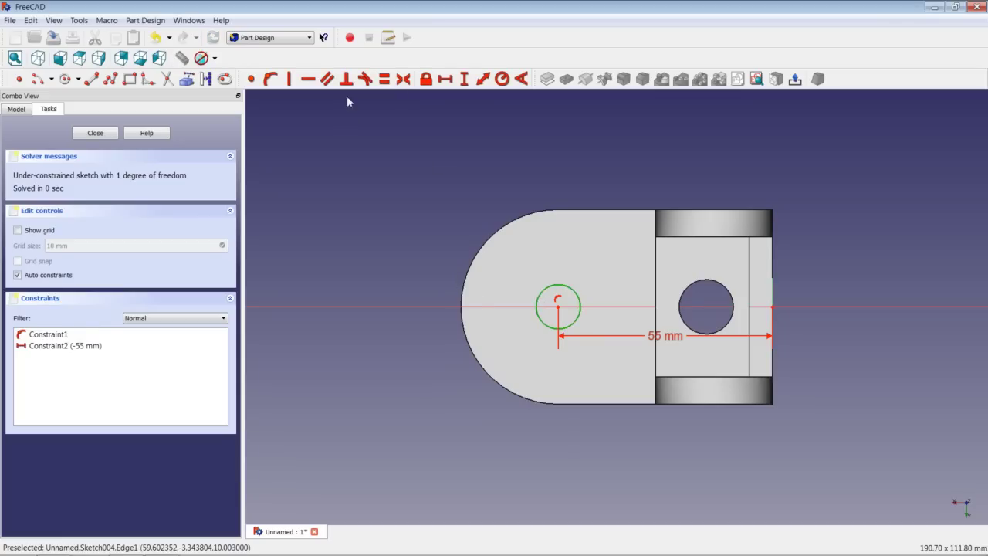
{"action": "left_click", "coordinate": [502, 79]}
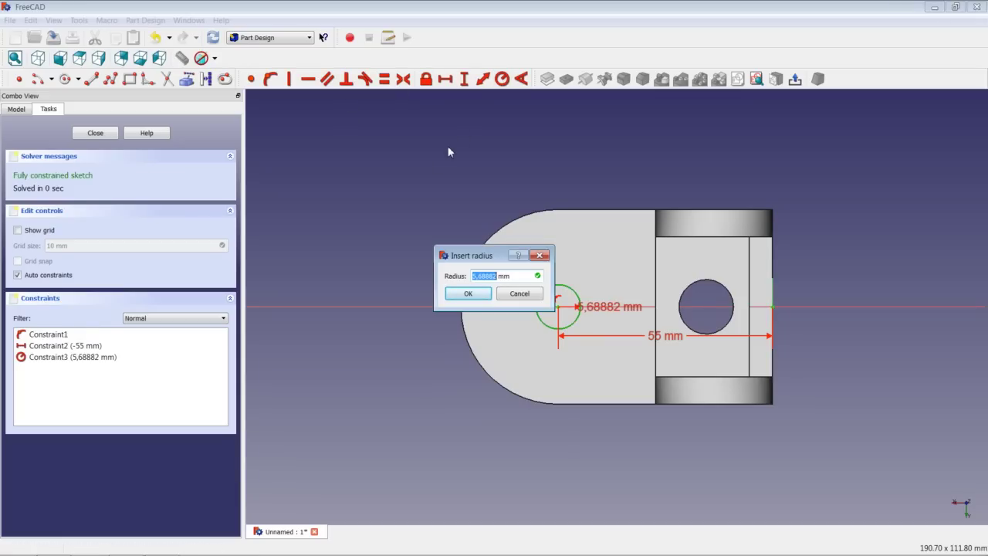
{"action": "type", "text": "6,5"}
{"action": "key", "text": "Return"}
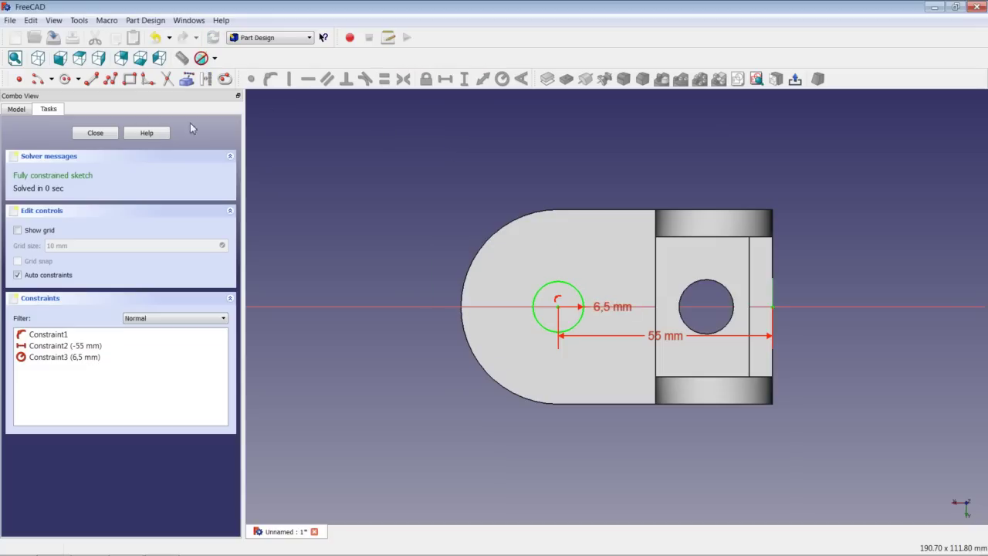
{"action": "left_click", "coordinate": [96, 133]}
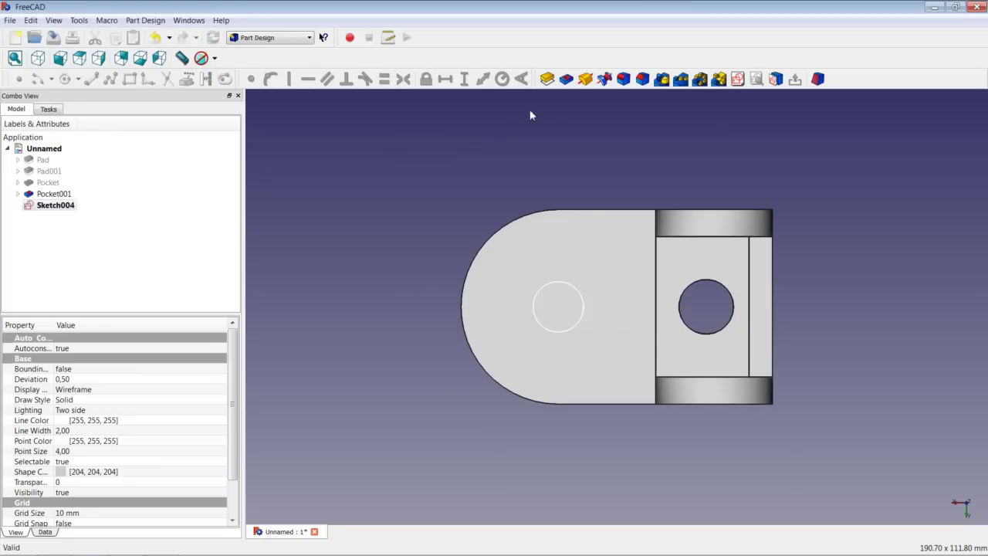
Cut the circle through the rounded base with a Through all pocket and show the part in axonometric view.
{"action": "left_click", "coordinate": [566, 79]}
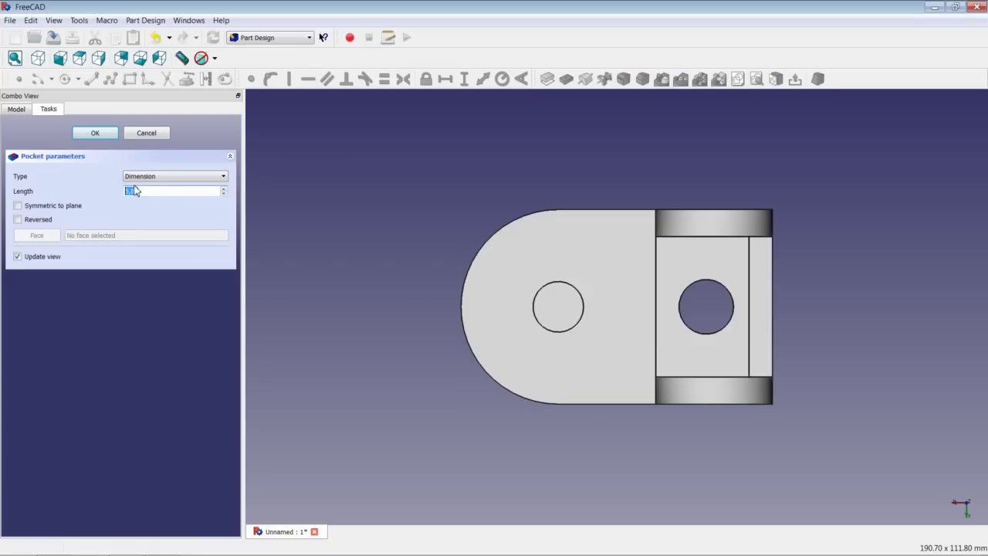
{"action": "left_click", "coordinate": [170, 176]}
{"action": "left_click", "coordinate": [142, 194]}
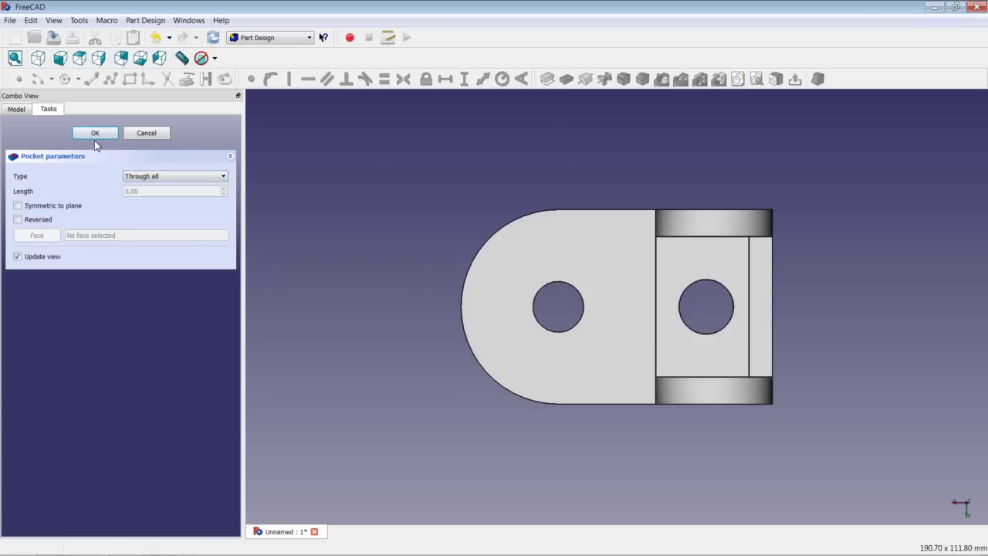
{"action": "left_click", "coordinate": [95, 134]}
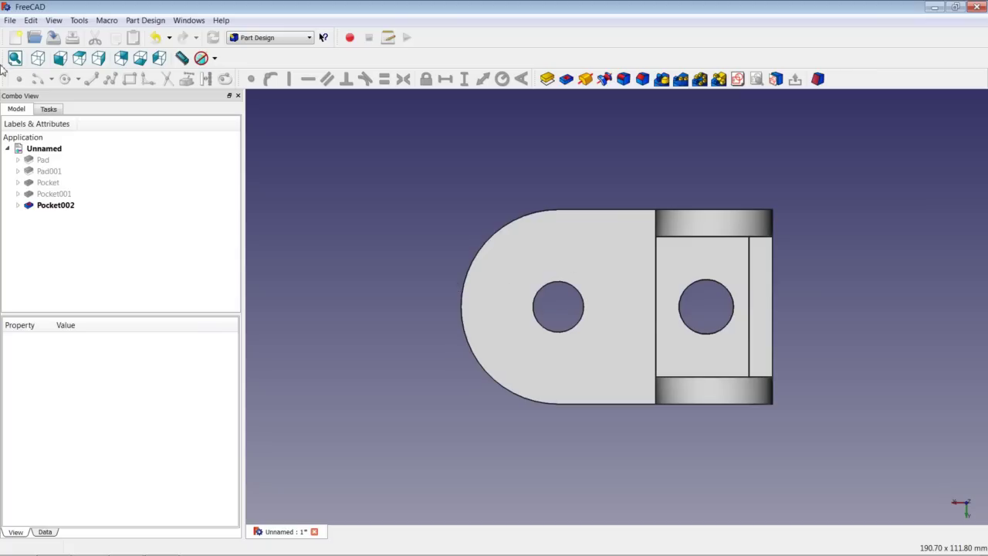
{"action": "left_click", "coordinate": [37, 58]}
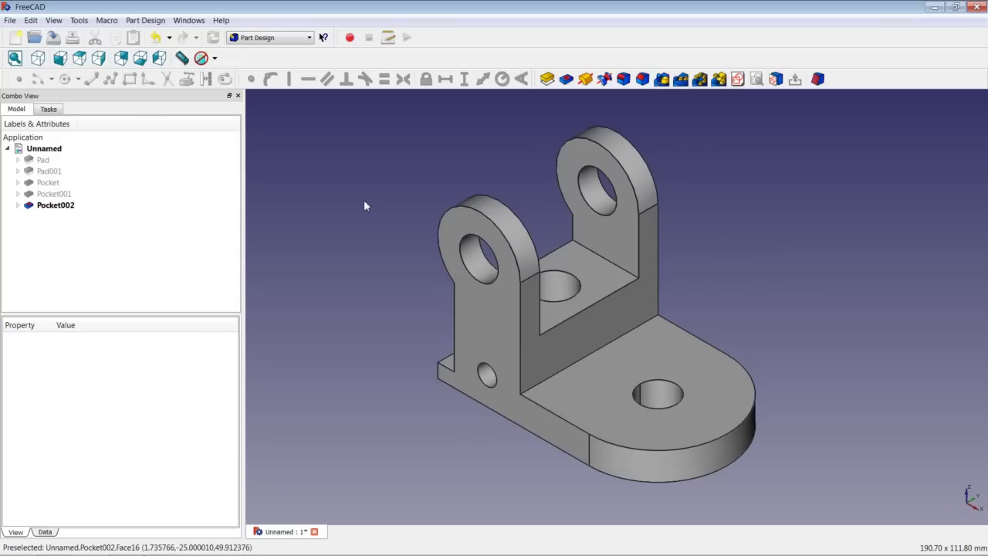
{"action": "right_click", "coordinate": [363, 200]}
{"action": "left_click", "coordinate": [392, 210]}
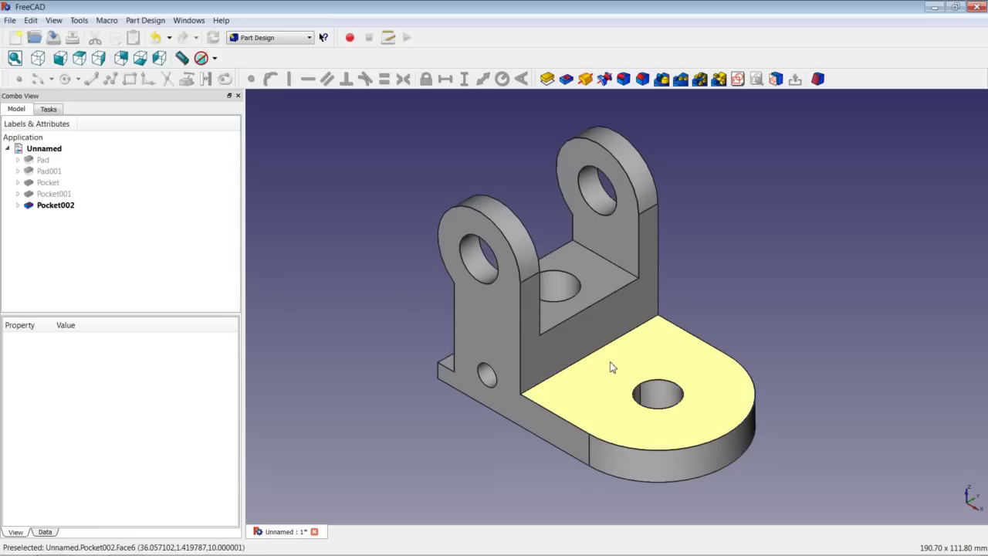
Start a sketch on the upright's U-shaped face and link its edge along the rounded base as external geometry.
{"action": "left_click", "coordinate": [574, 346]}
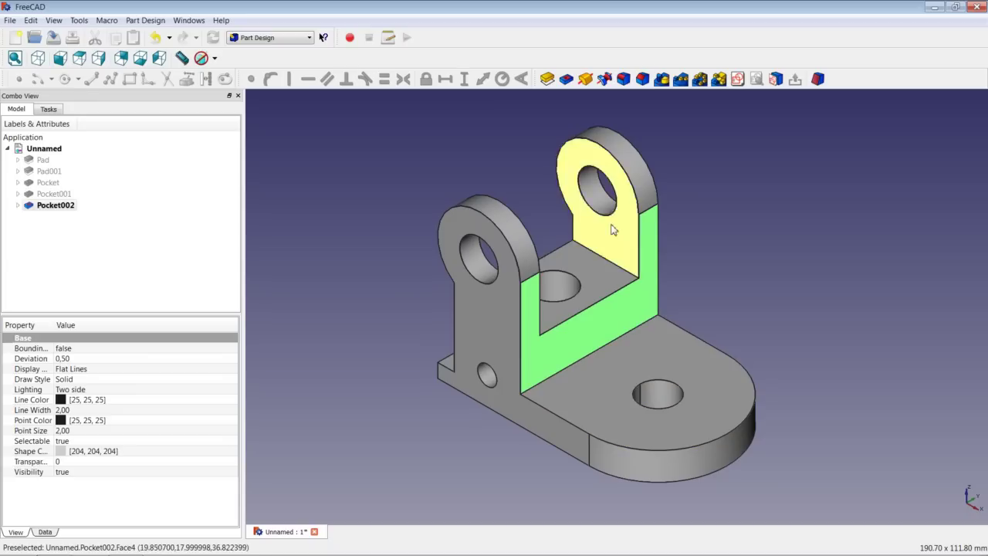
{"action": "left_click", "coordinate": [736, 80]}
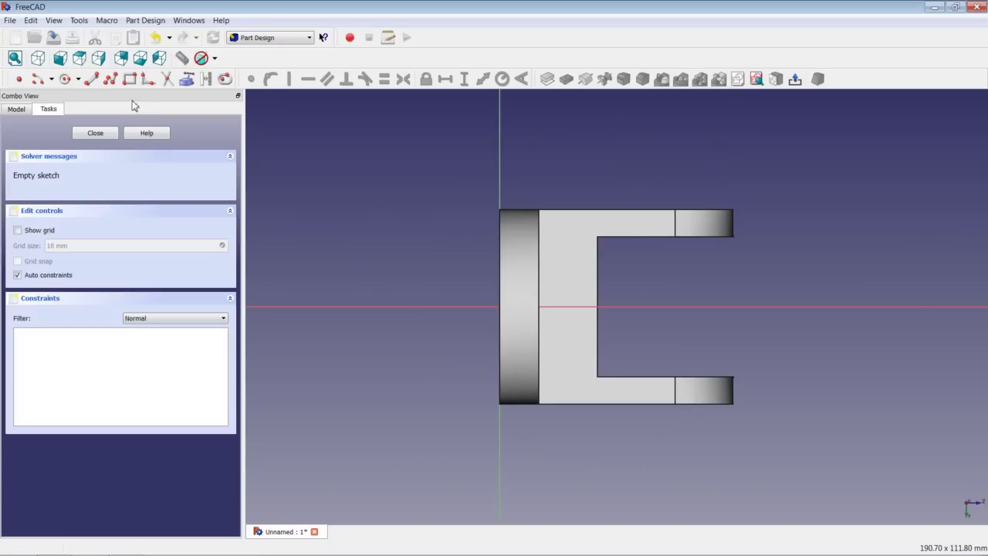
{"action": "left_click", "coordinate": [186, 80]}
{"action": "mouse_move", "coordinate": [486, 241]}
{"action": "middle_mouse_down"}
{"action": "mouse_move", "coordinate": [412, 236]}
{"action": "mouse_move", "coordinate": [525, 247]}
{"action": "mouse_move", "coordinate": [437, 247]}
{"action": "mouse_move", "coordinate": [448, 247]}
{"action": "middle_mouse_up"}
{"action": "scroll", "coordinate": [778, 406], "scroll_direction": "up", "scroll_amount": 3}
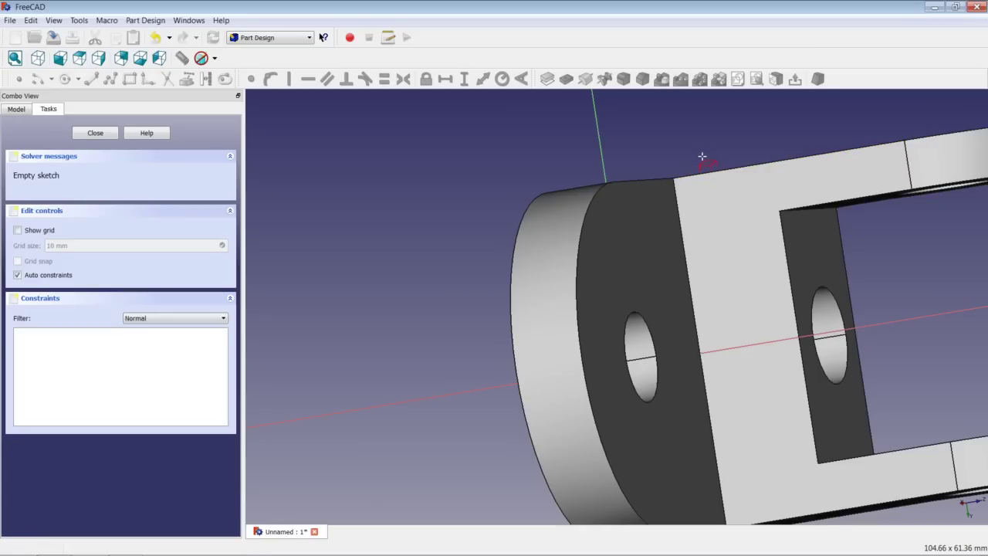
{"action": "left_click", "coordinate": [688, 286]}
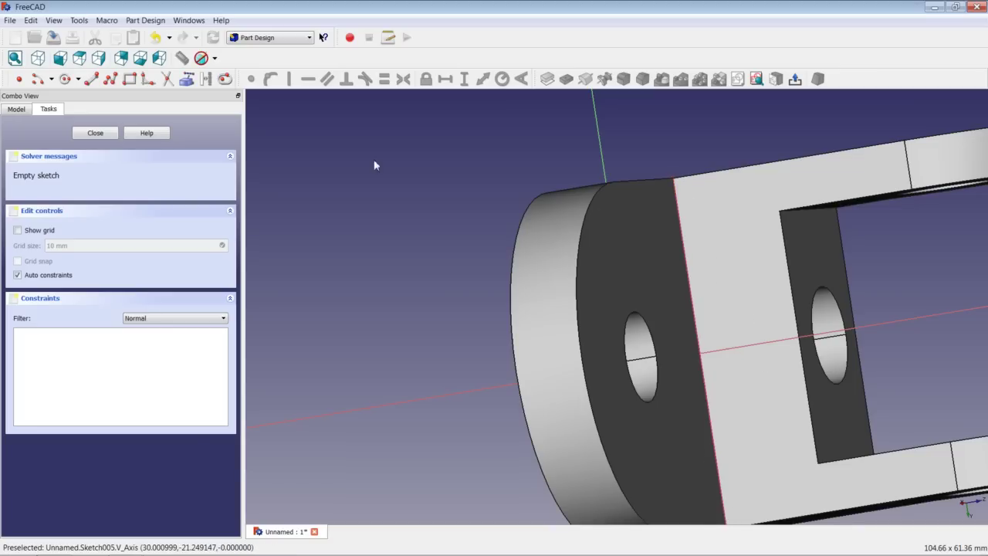
Sketch a rectangle between the linked edge and the notch, with its far long side about 10 mm from that edge.
{"action": "left_click", "coordinate": [129, 78]}
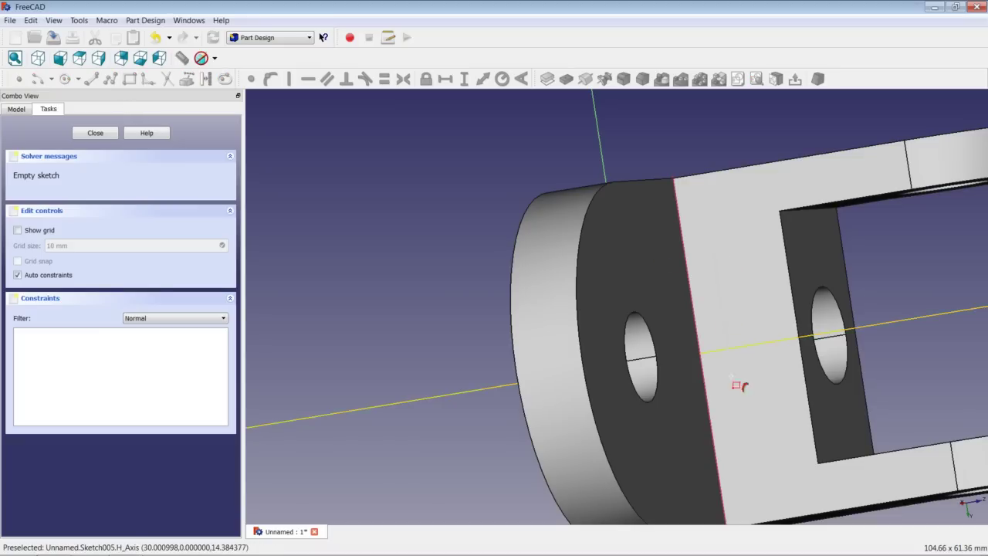
{"action": "left_click", "coordinate": [781, 441]}
{"action": "left_click", "coordinate": [713, 251]}
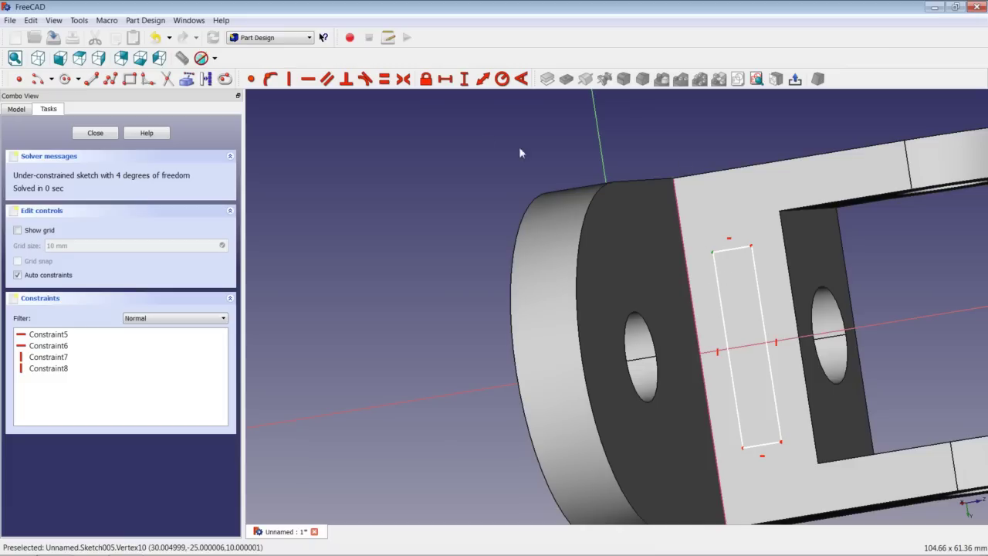
Make the rectangle's two corners nearest the base coincident with the endpoints of the linked edge.
{"action": "left_click", "coordinate": [251, 78]}
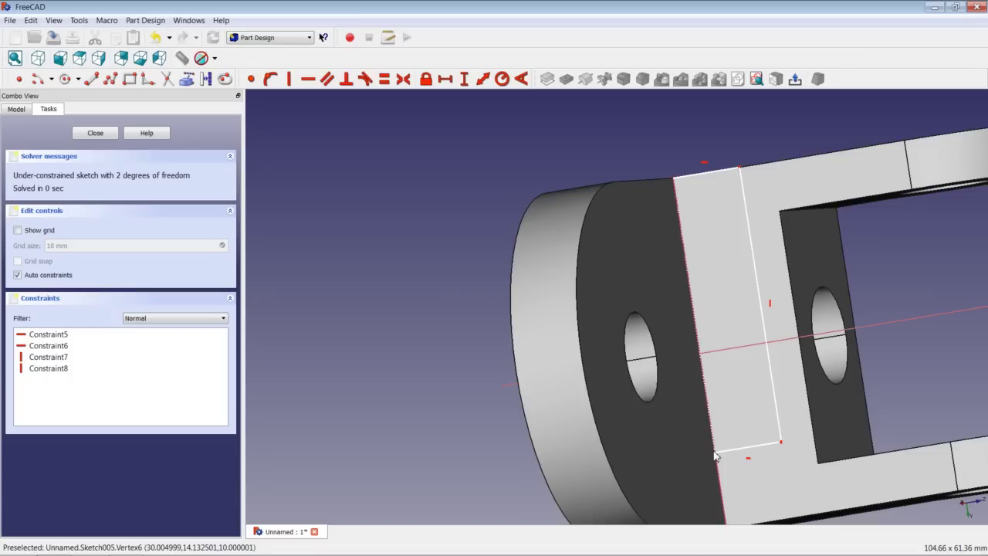
{"action": "scroll", "coordinate": [729, 459], "scroll_direction": "down", "scroll_amount": 5}
{"action": "scroll", "coordinate": [729, 486], "scroll_direction": "up", "scroll_amount": 5}
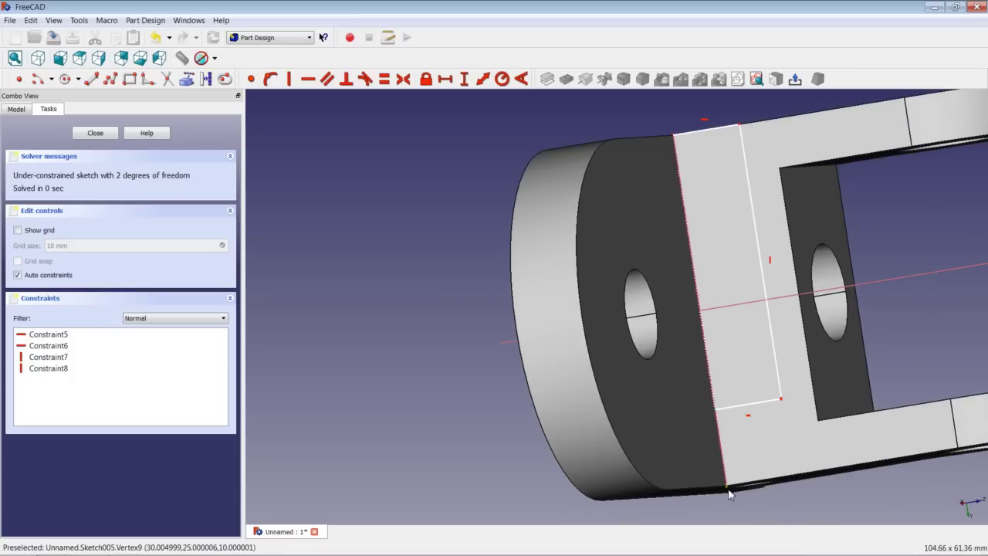
{"action": "left_click", "coordinate": [733, 498]}
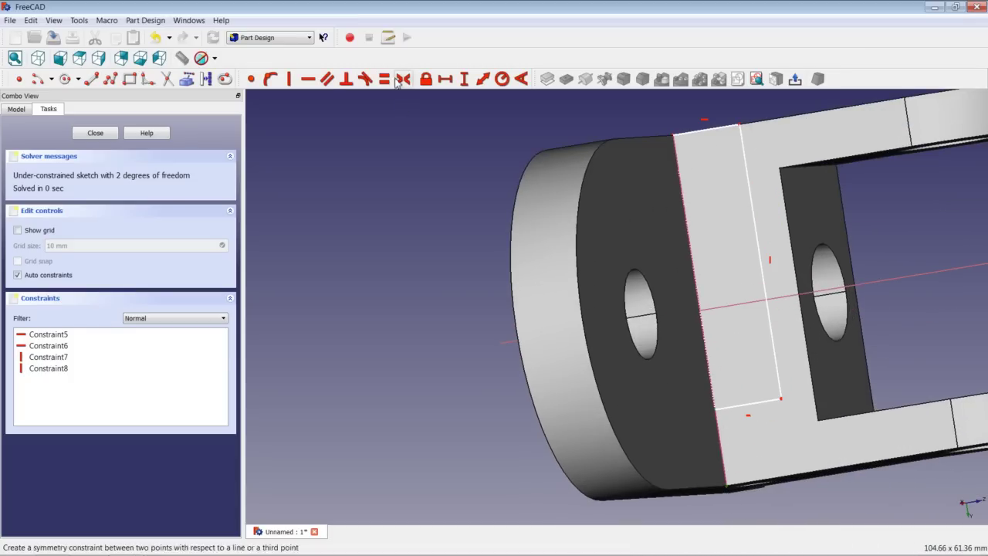
{"action": "left_click", "coordinate": [251, 79]}
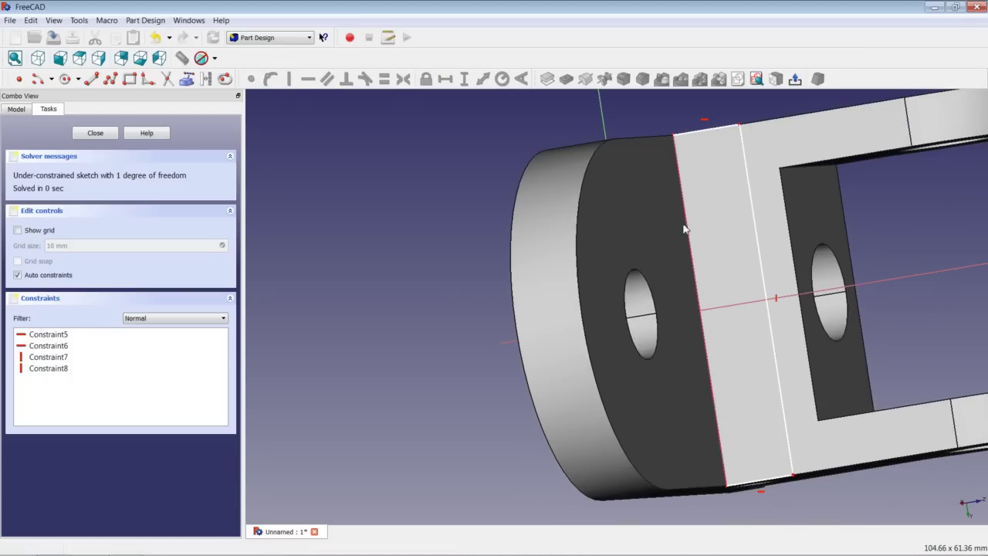
{"action": "left_click", "coordinate": [706, 130]}
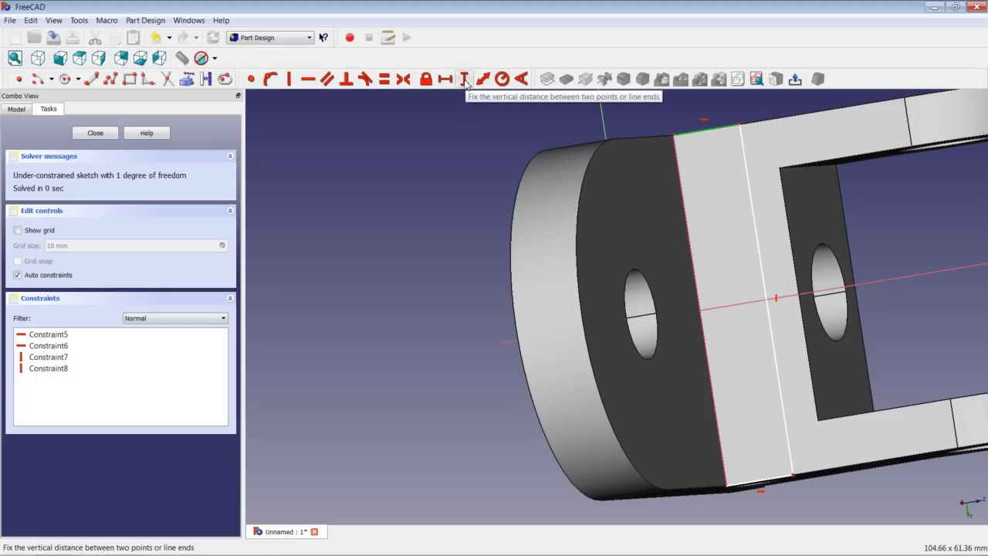
{"action": "left_click", "coordinate": [464, 80]}
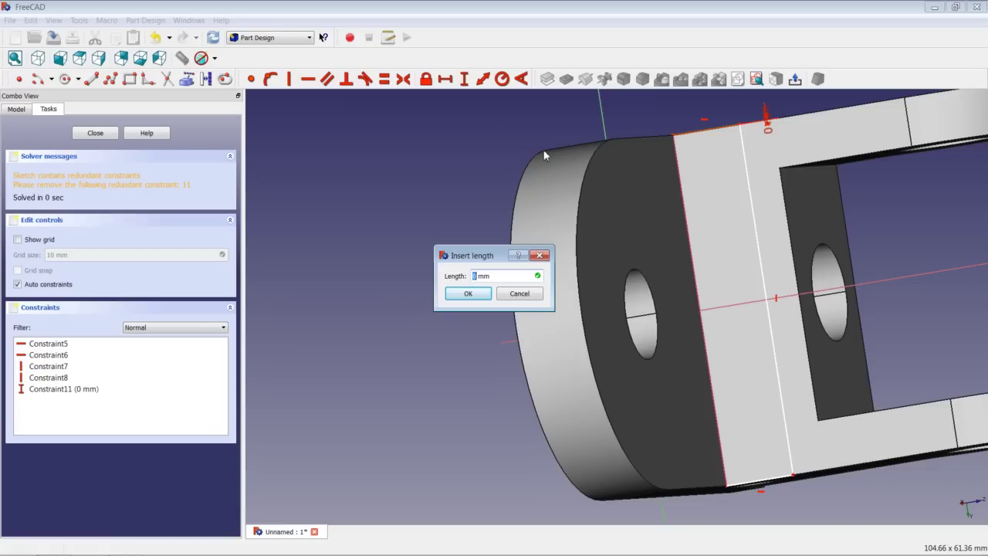
{"action": "left_click", "coordinate": [515, 294]}
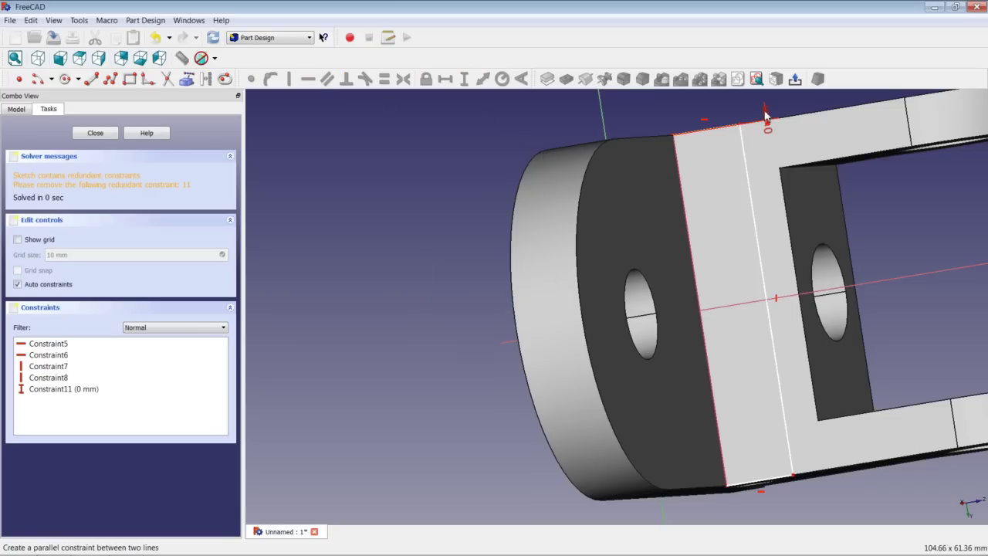
{"action": "left_click", "coordinate": [158, 41]}
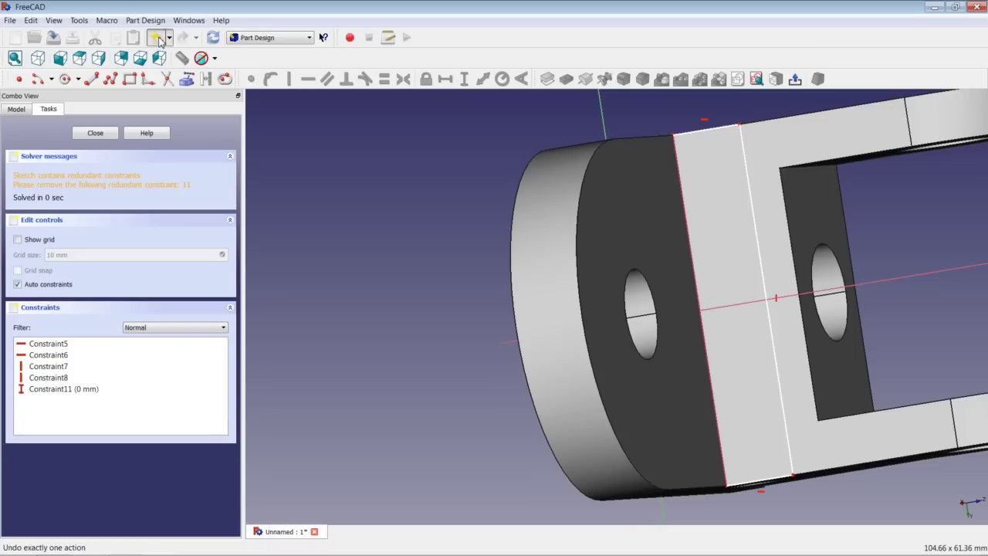
Constrain the horizontal length of the rectangle's short side to 10 mm and close the sketch.
{"action": "left_click", "coordinate": [689, 130]}
{"action": "left_click", "coordinate": [445, 79]}
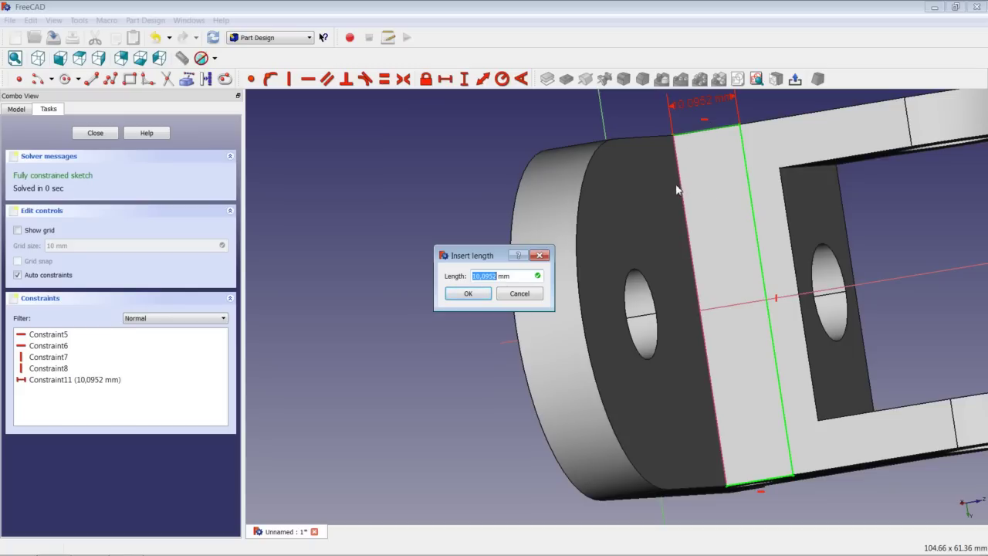
{"action": "type", "text": "10"}
{"action": "left_click", "coordinate": [468, 294]}
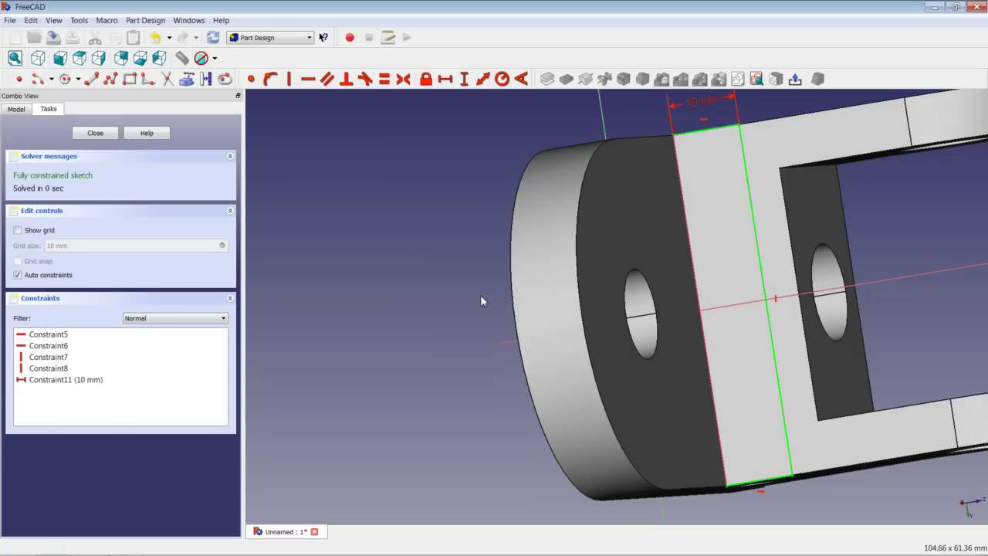
{"action": "scroll", "coordinate": [680, 202], "scroll_direction": "down", "scroll_amount": 5}
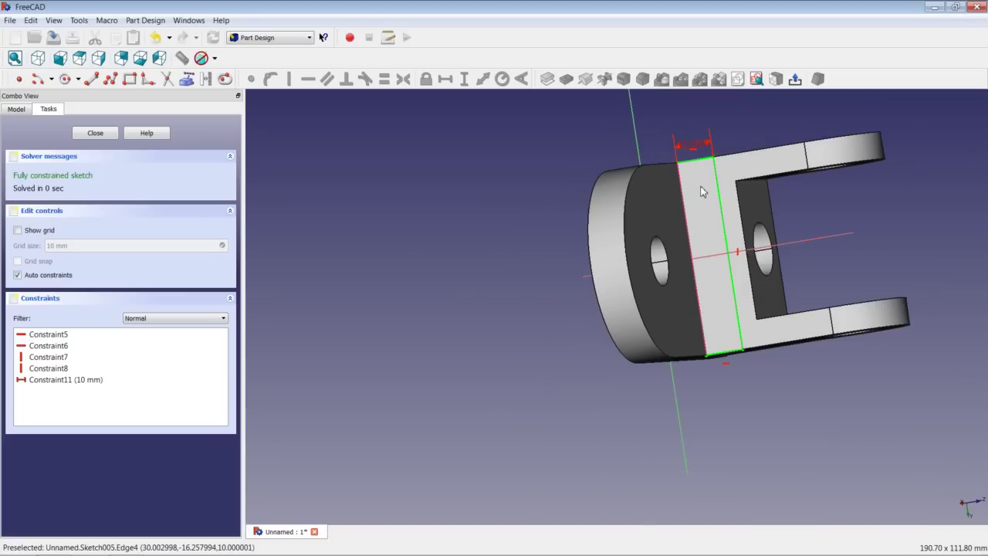
{"action": "scroll", "coordinate": [705, 177], "scroll_direction": "up", "scroll_amount": 5}
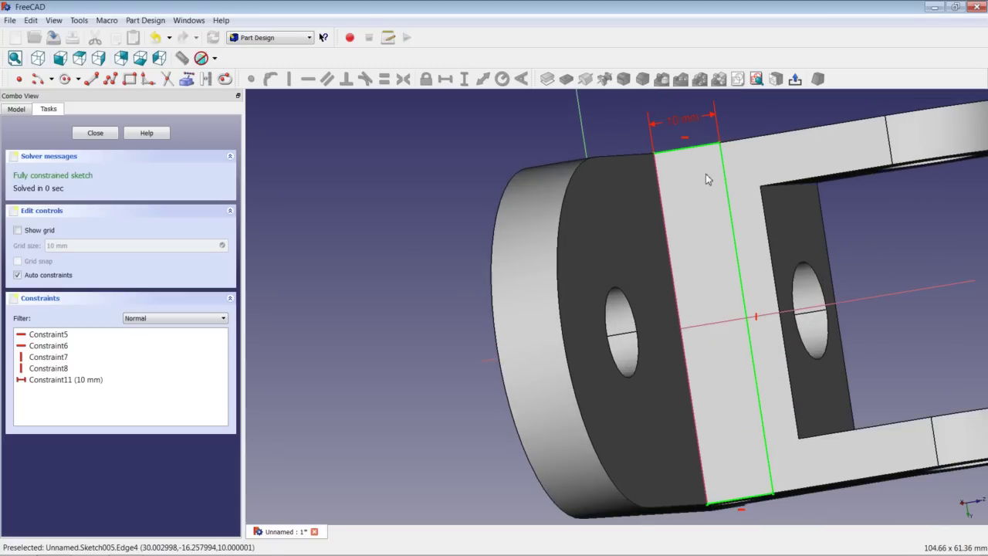
{"action": "left_click", "coordinate": [93, 133]}
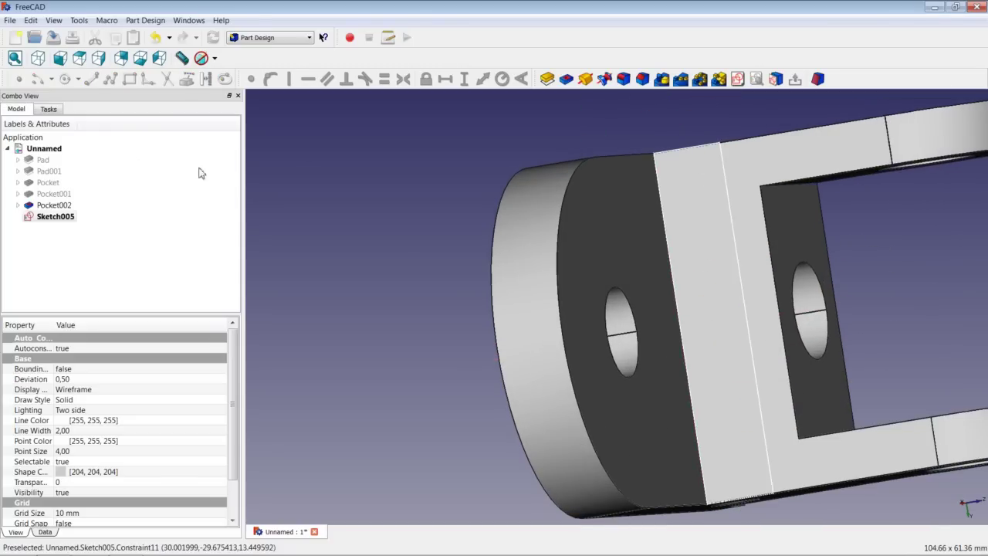
Pad the rectangle 10 mm outward from the upright to form a step above the rounded base.
{"action": "left_click", "coordinate": [547, 79]}
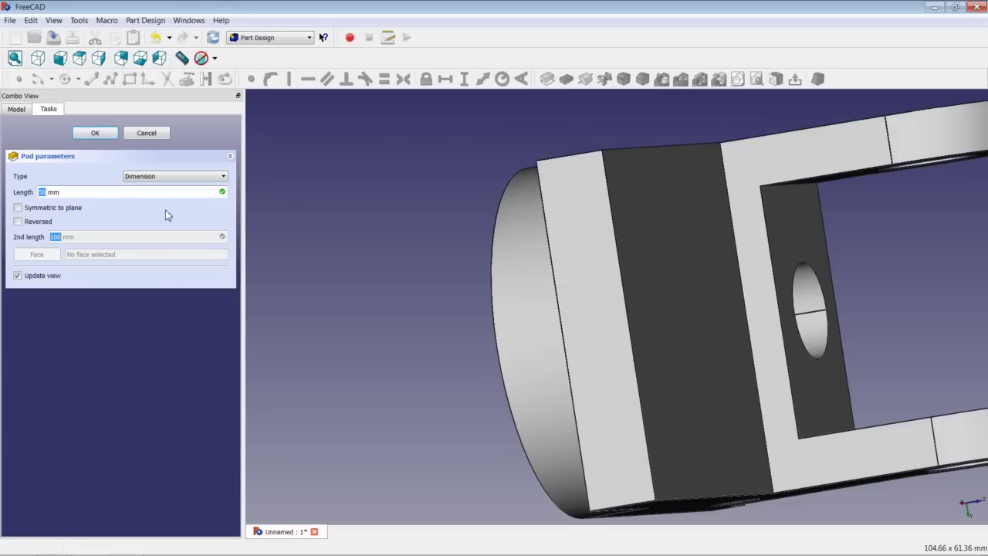
{"action": "type", "text": "10"}
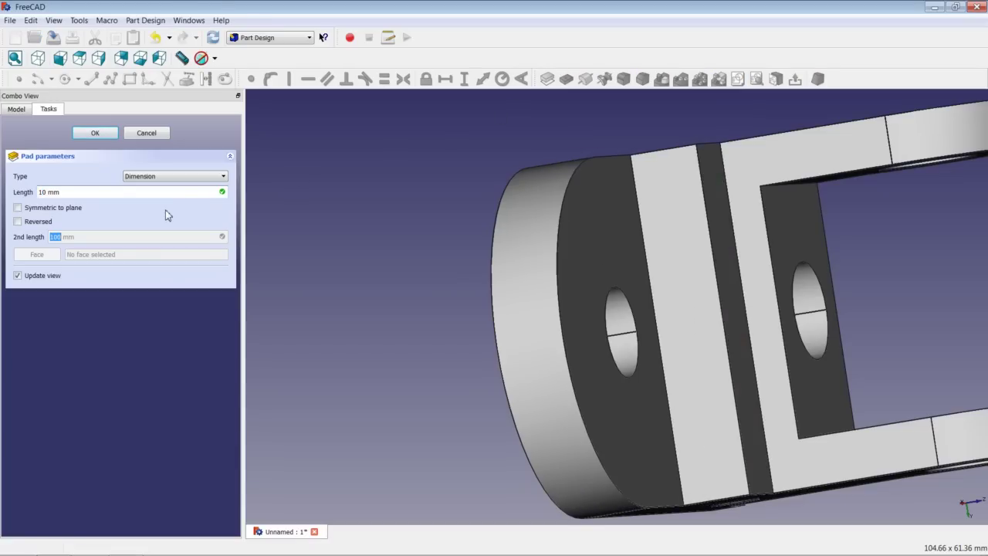
{"action": "left_click", "coordinate": [93, 133]}
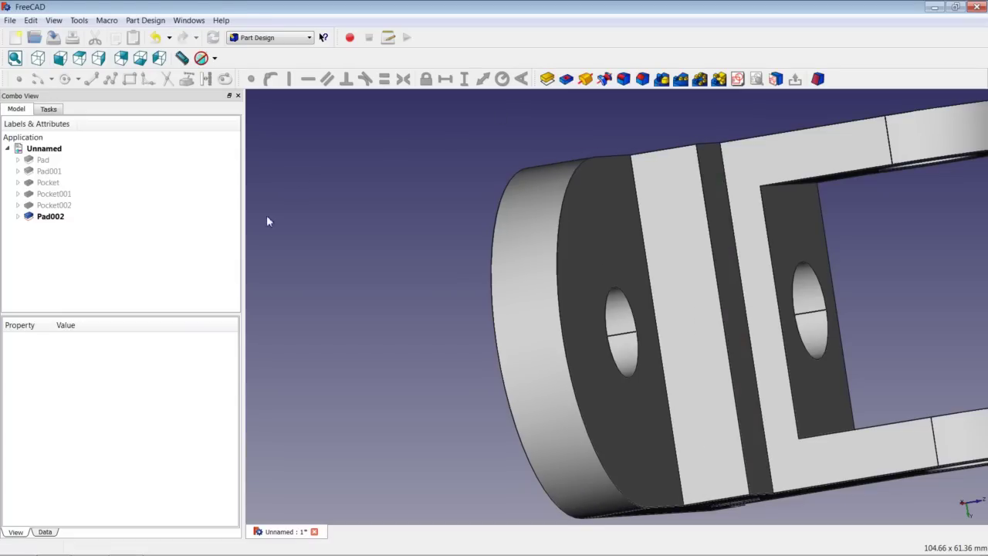
Inspect the padded step from another angle and return to an axonometric view fitted to the whole part.
{"action": "scroll", "coordinate": [359, 220], "scroll_direction": "down", "scroll_amount": 5}
{"action": "middle_click_drag", "start_coordinate": [386, 221], "coordinate": [320, 209]}
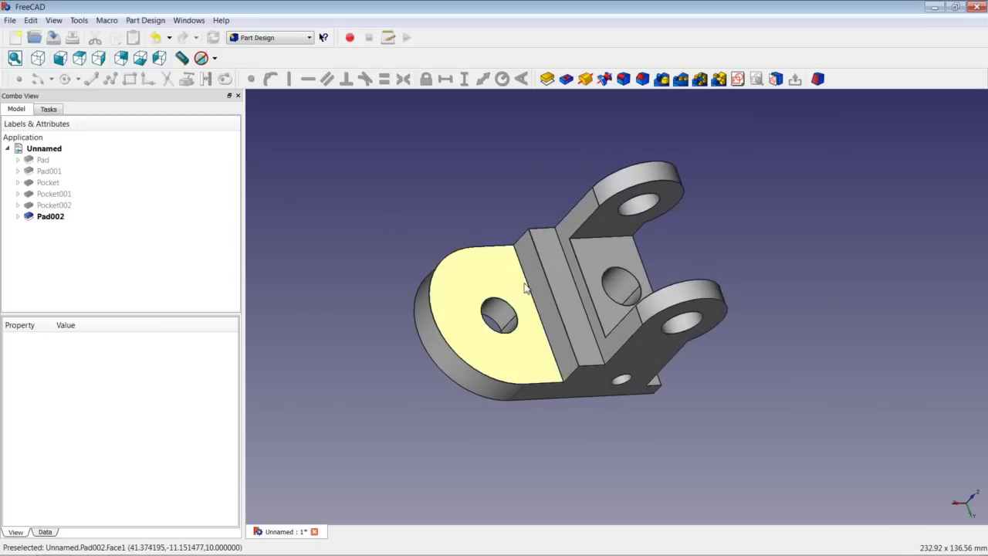
{"action": "scroll", "coordinate": [600, 314], "scroll_direction": "down", "scroll_amount": 3}
{"action": "scroll", "coordinate": [600, 314], "scroll_direction": "up", "scroll_amount": 6}
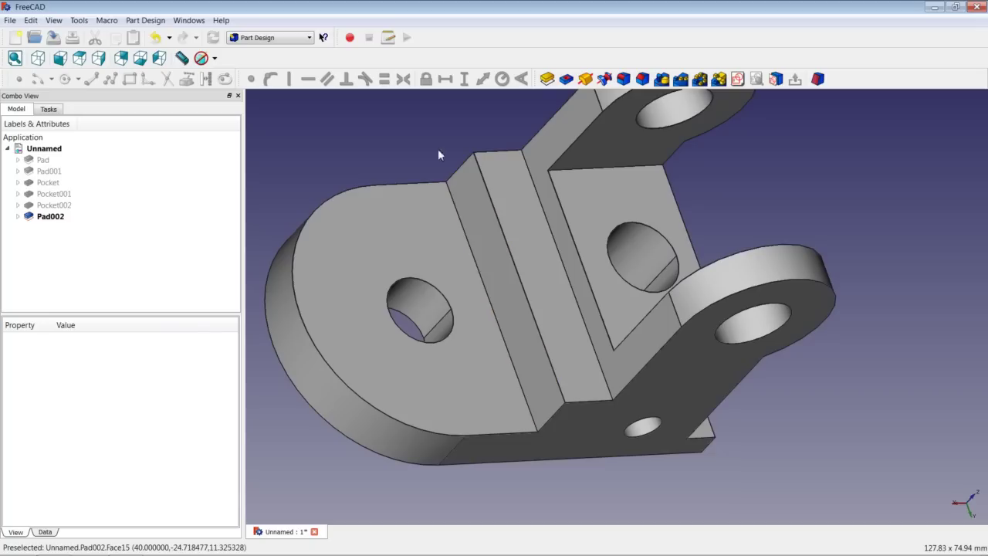
{"action": "left_click", "coordinate": [37, 58]}
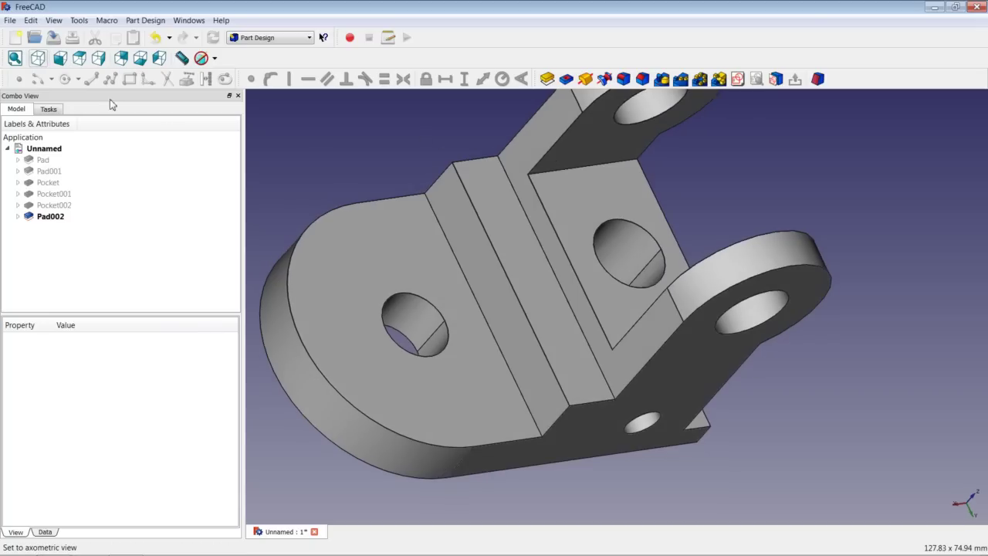
{"action": "left_click", "coordinate": [38, 59]}
{"action": "right_click", "coordinate": [357, 176]}
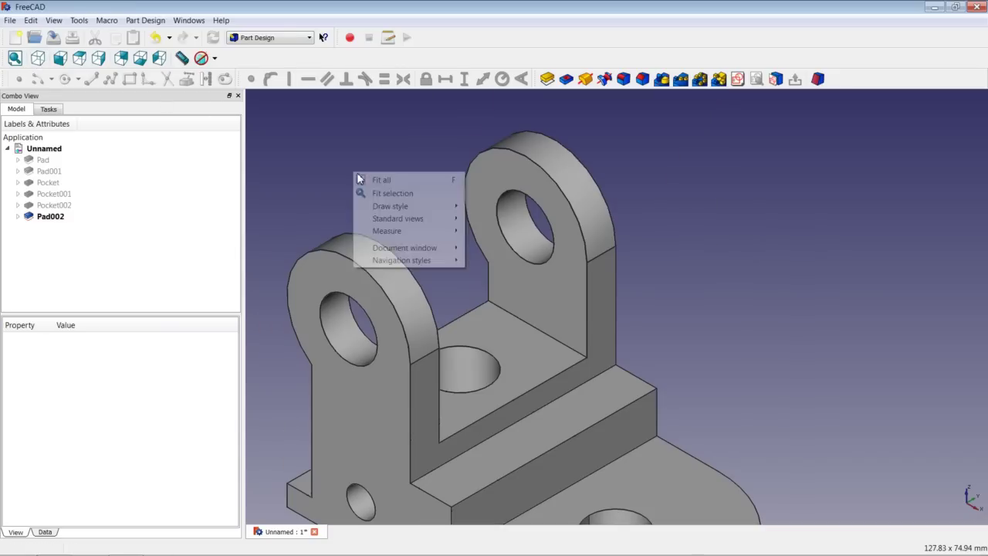
{"action": "left_click", "coordinate": [363, 180]}
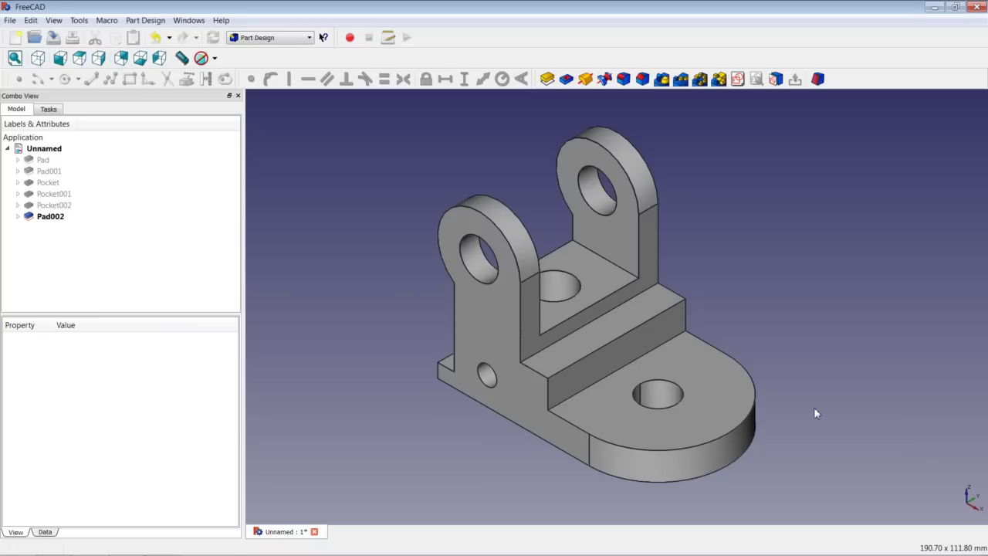
Sketch a circle of about 16.2 mm radius on the padded step's front face, centred on the horizontal axis about 17 mm from the origin.
{"action": "left_click", "coordinate": [643, 334]}
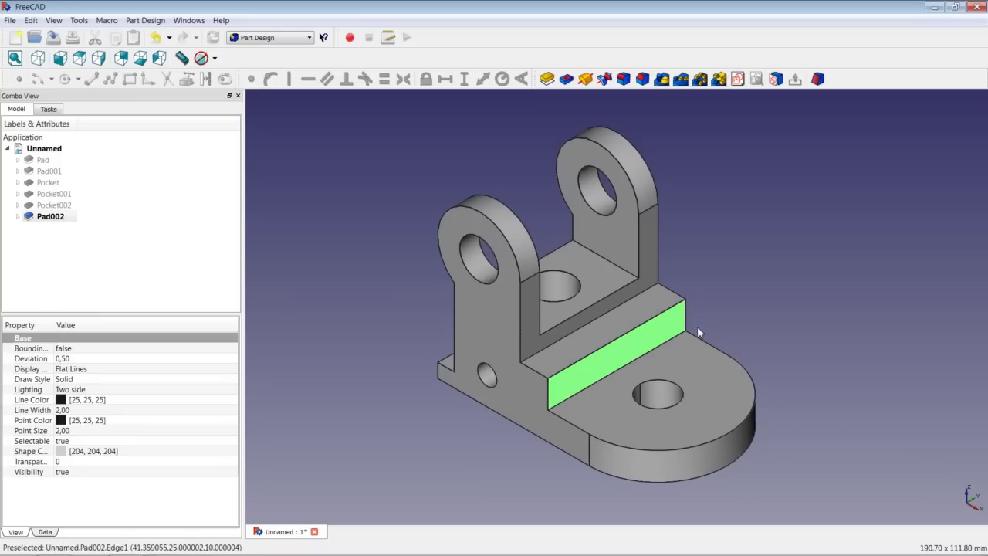
{"action": "left_click", "coordinate": [737, 80]}
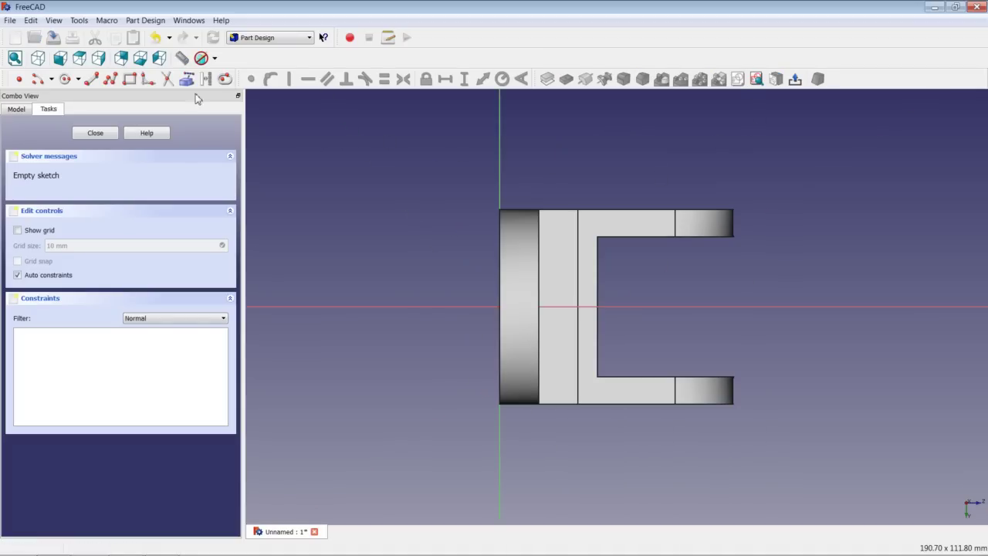
{"action": "left_click", "coordinate": [66, 80]}
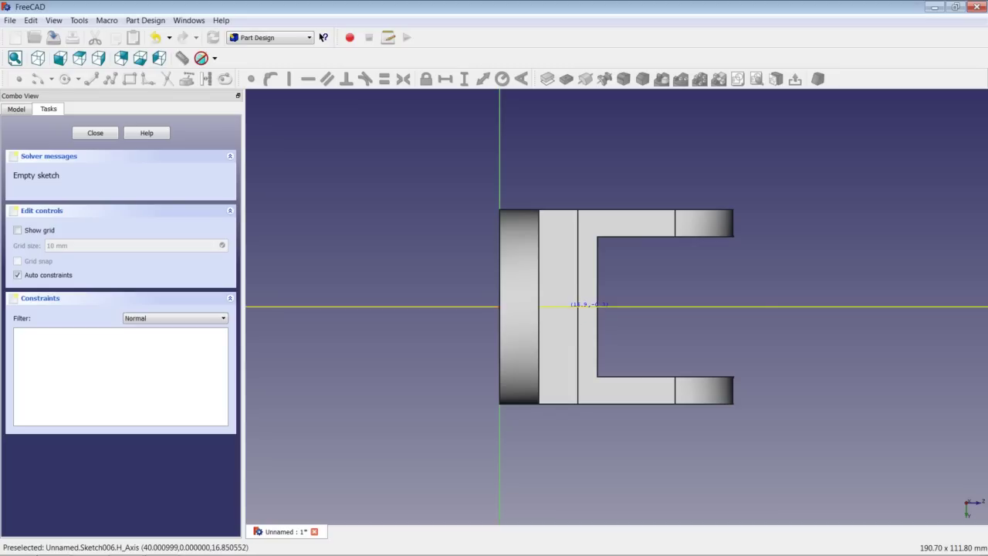
{"action": "left_click", "coordinate": [566, 307]}
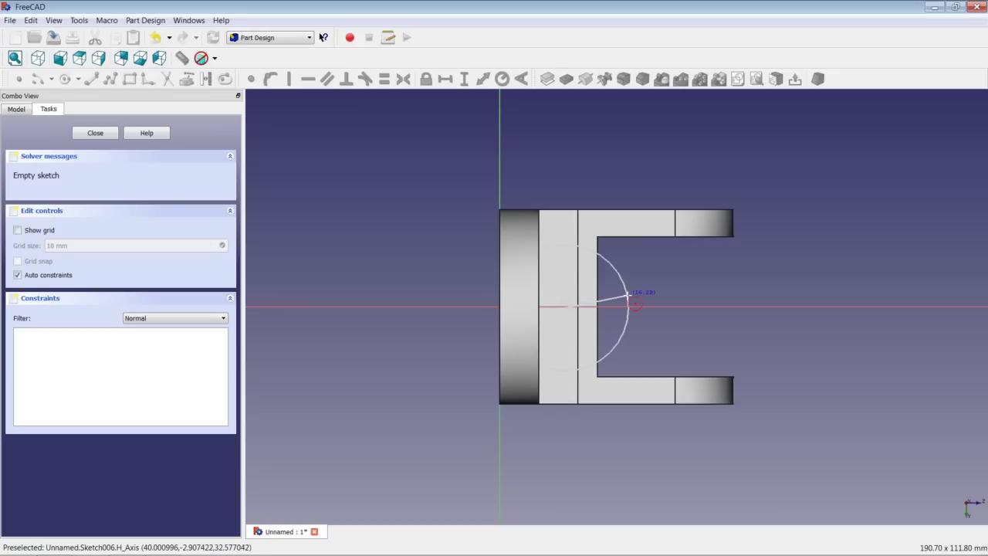
{"action": "left_click", "coordinate": [626, 297]}
{"action": "scroll", "coordinate": [657, 300], "scroll_direction": "up", "scroll_amount": 4}
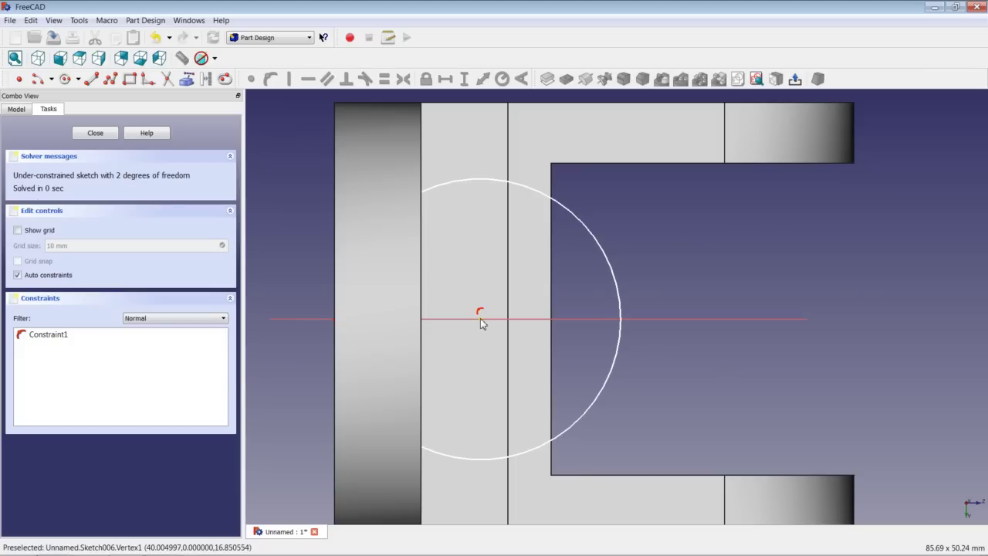
Constrain the circle's centre to a horizontal distance of 20 mm from the origin.
{"action": "left_click", "coordinate": [480, 320]}
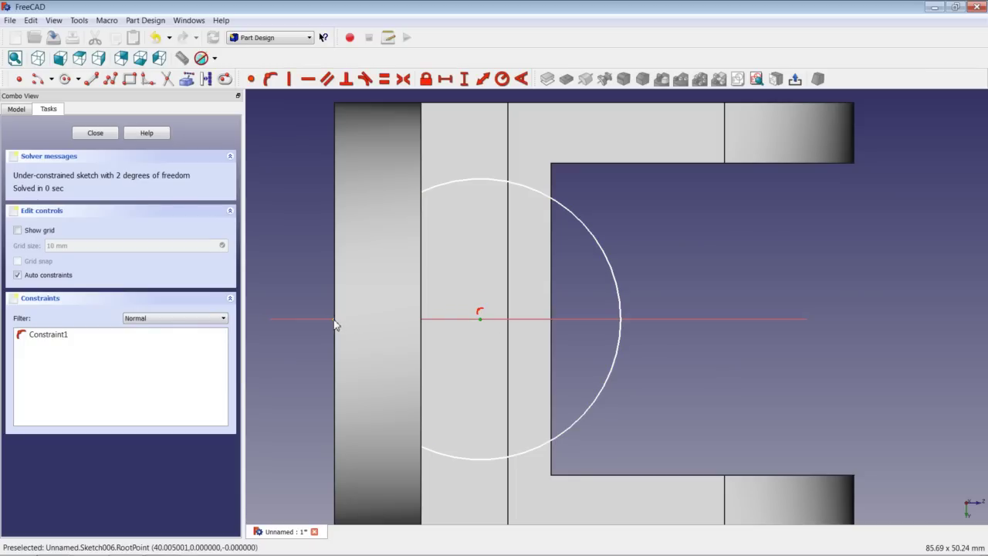
{"action": "left_click", "coordinate": [446, 80]}
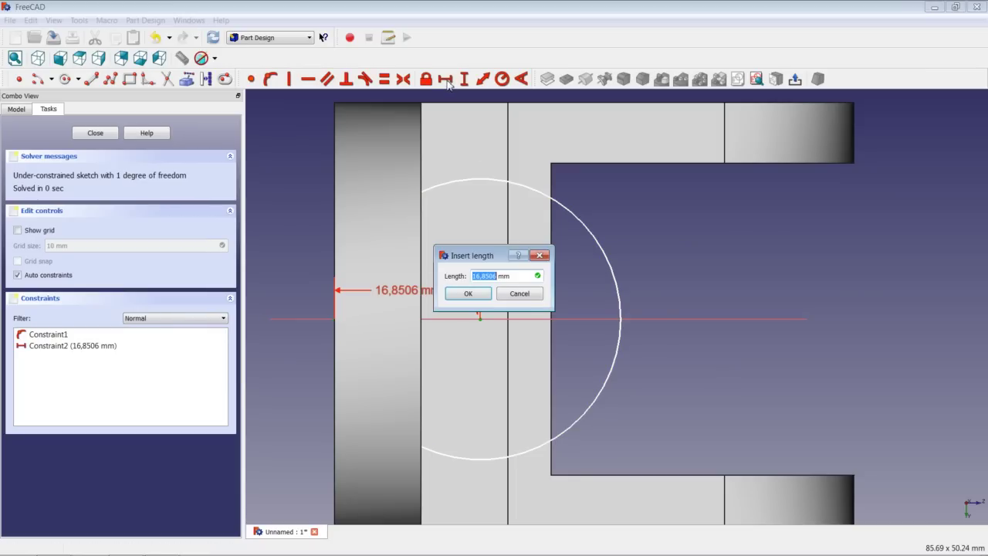
{"action": "type", "text": "20"}
{"action": "key", "text": "Return"}
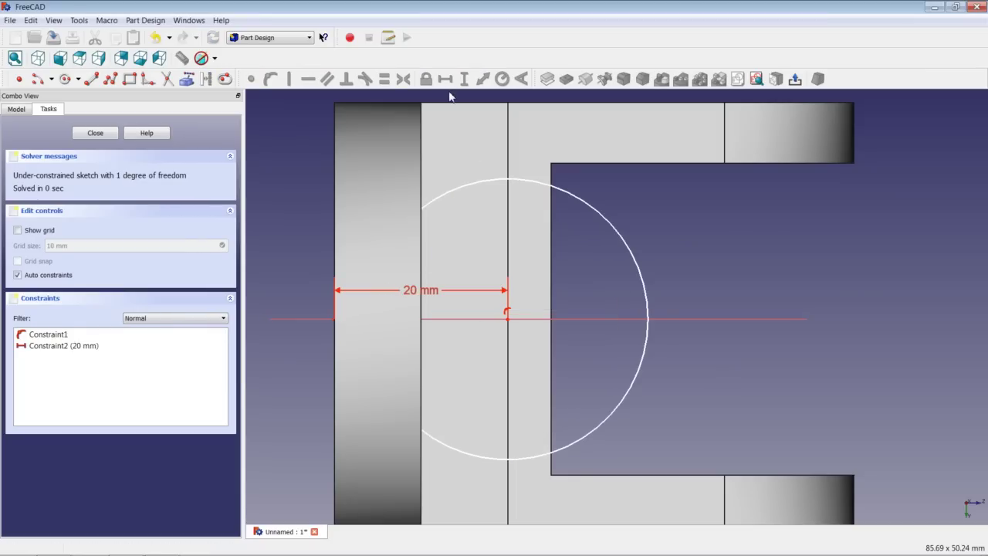
Set the circle's radius to 10 mm and finish the sketch on the padded step's front face.
{"action": "left_click", "coordinate": [637, 266]}
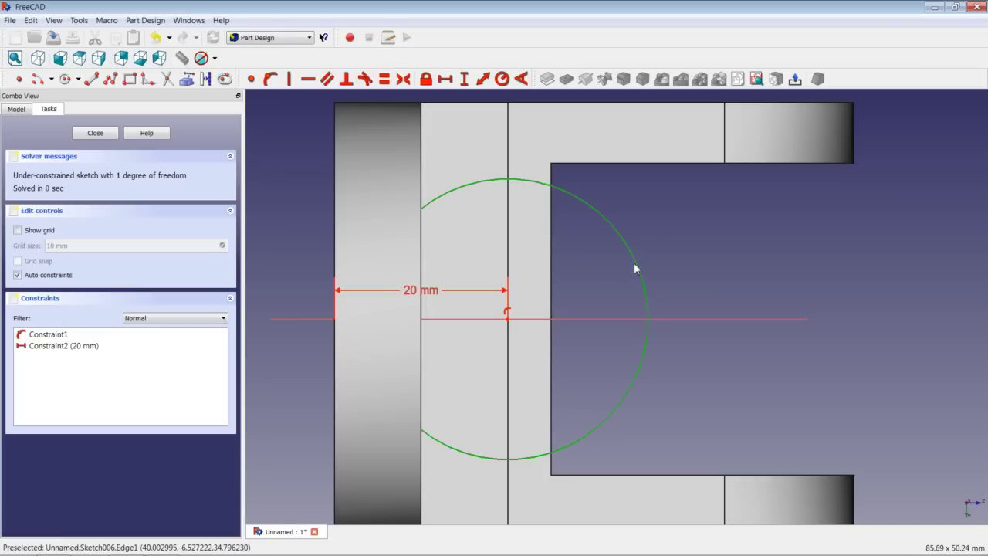
{"action": "left_click", "coordinate": [502, 79]}
{"action": "type", "text": "10"}
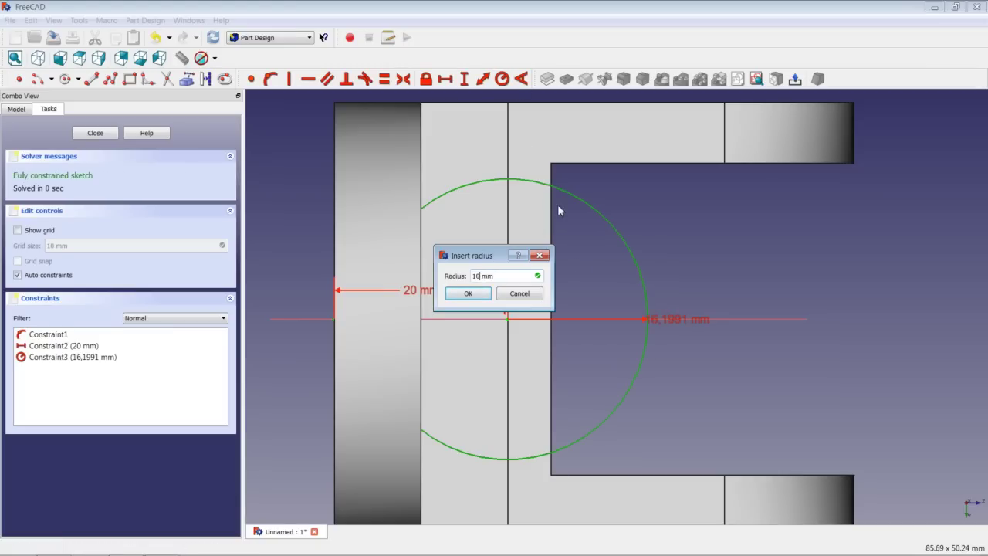
{"action": "key", "text": "Return"}
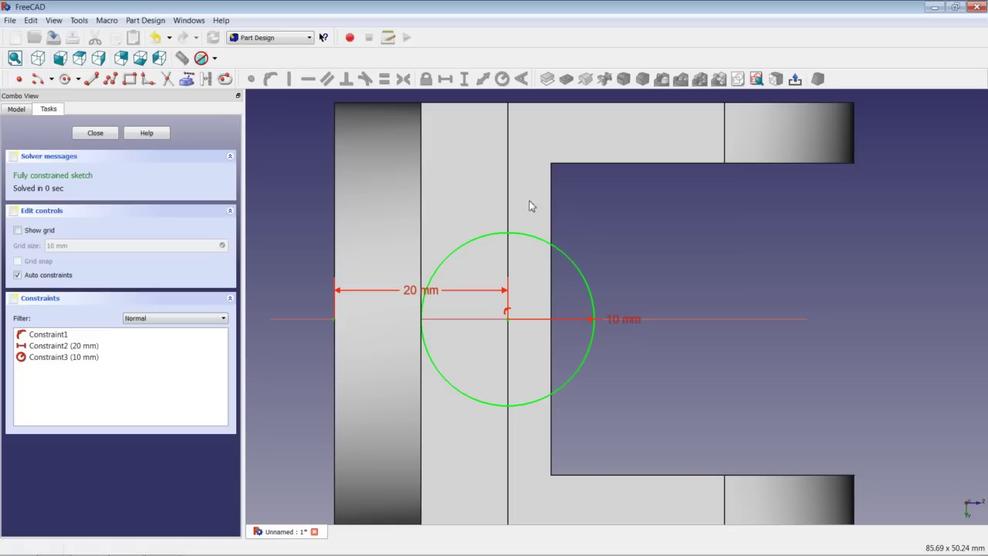
{"action": "left_click", "coordinate": [96, 135]}
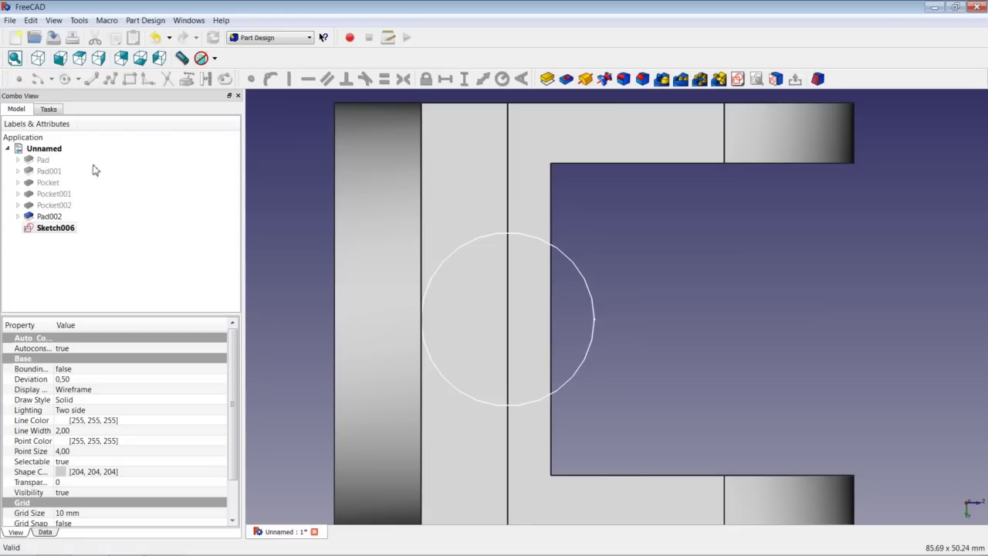
Pocket the circle with type To first, cutting a half-round recess through the padded step back to the upright.
{"action": "left_click", "coordinate": [570, 81]}
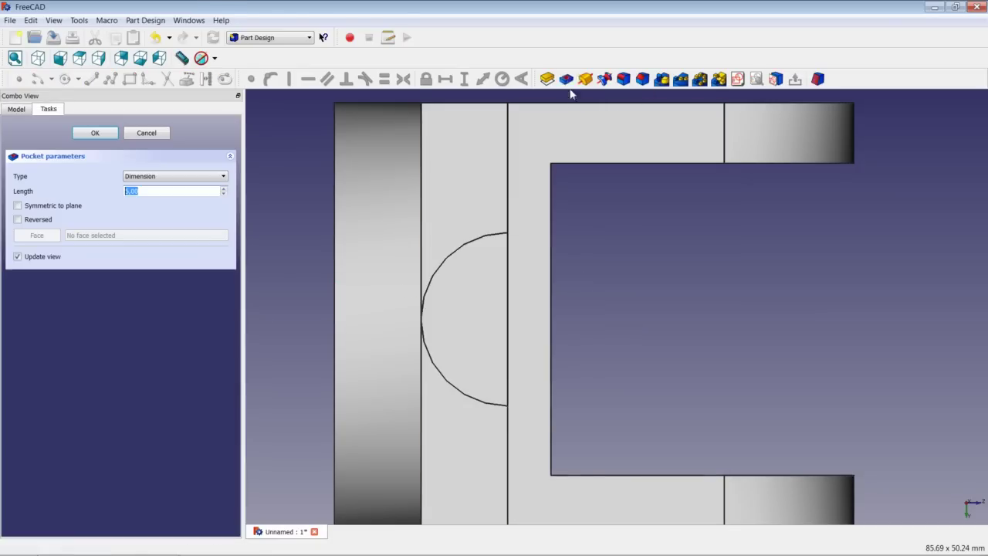
{"action": "middle_click_drag", "start_coordinate": [505, 192], "coordinate": [408, 259]}
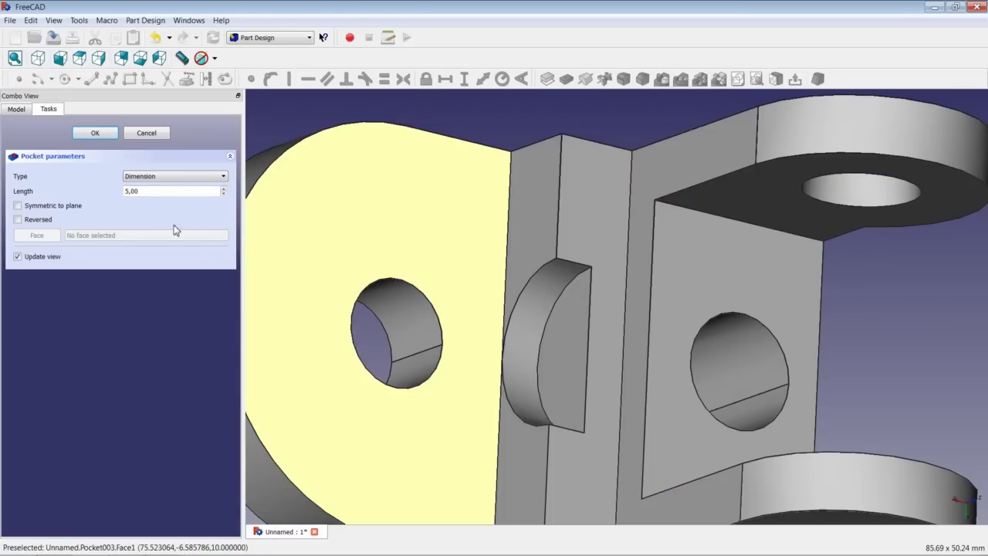
{"action": "left_click", "coordinate": [158, 177]}
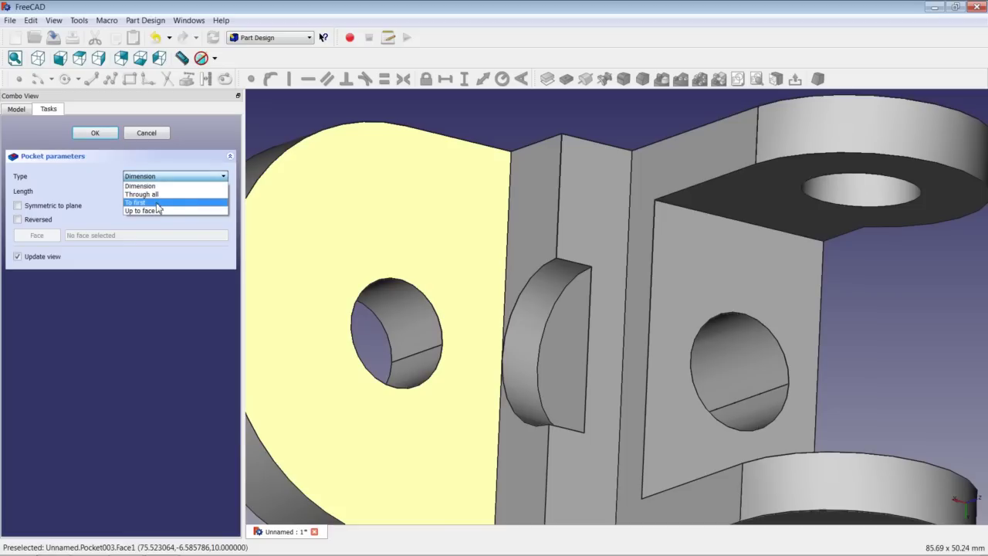
{"action": "left_click", "coordinate": [157, 203]}
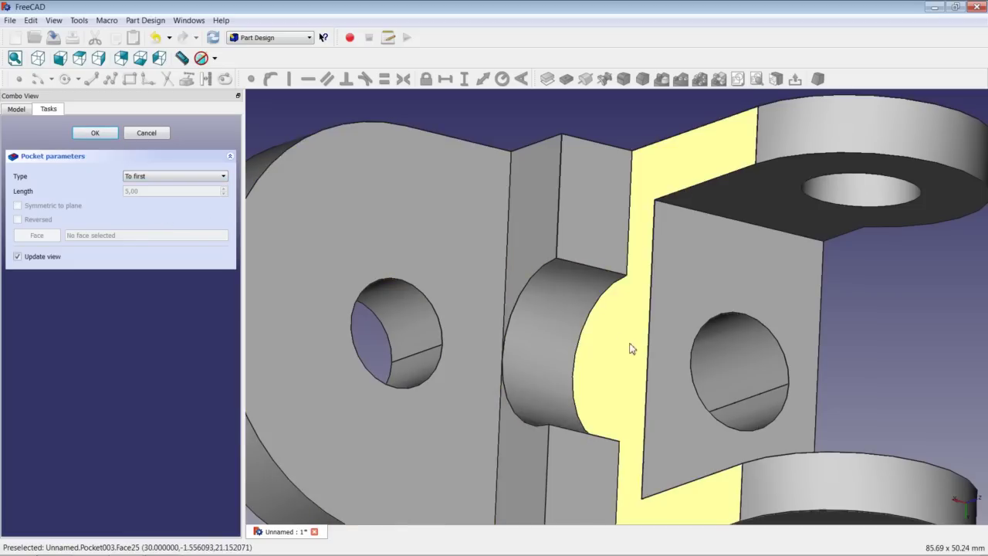
{"action": "scroll", "coordinate": [630, 348], "scroll_direction": "down", "scroll_amount": 3}
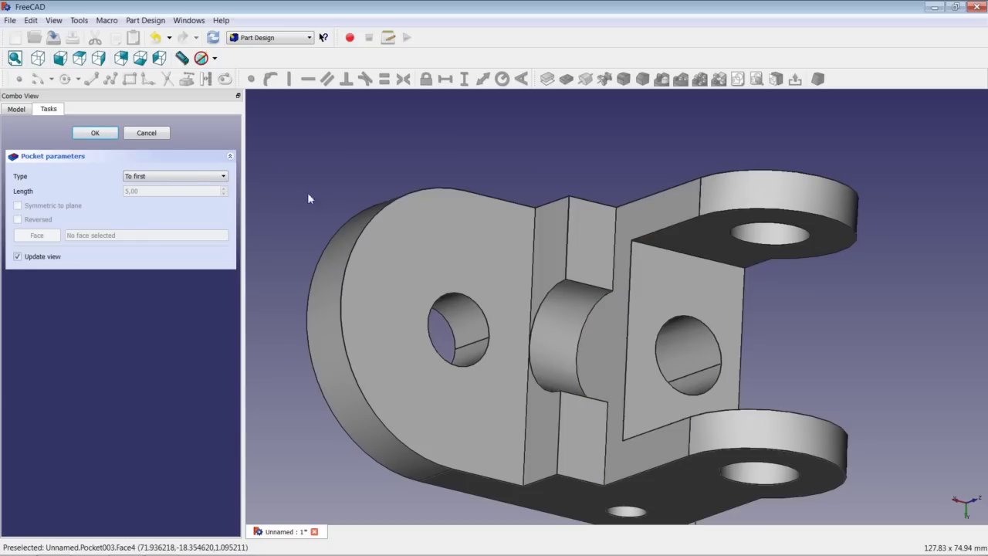
{"action": "left_click", "coordinate": [94, 134]}
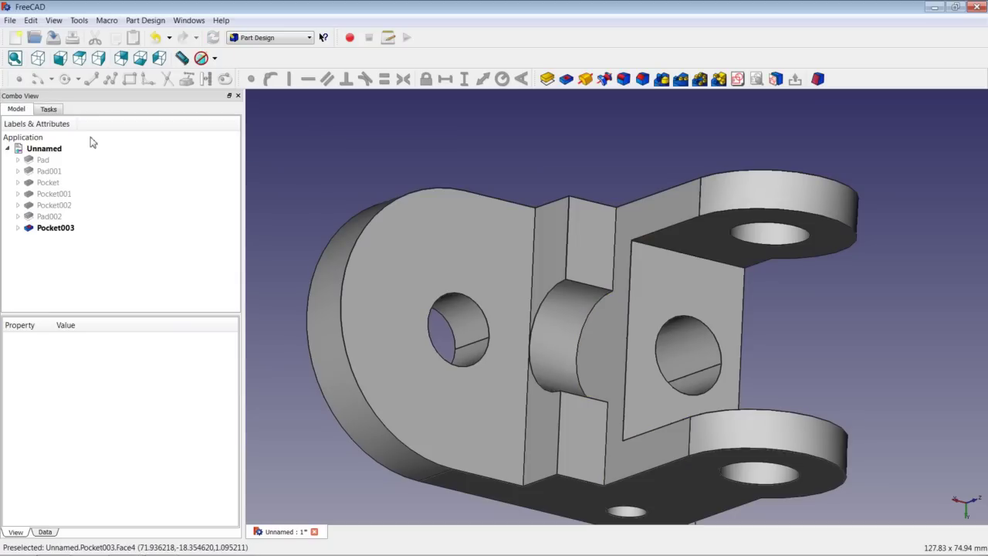
Sketch a narrow rectangle about 24 mm long on the base's rear end face, with one corner on the vertical axis at the bottom edge.
{"action": "left_click", "coordinate": [37, 58]}
{"action": "right_click", "coordinate": [334, 136]}
{"action": "left_click", "coordinate": [361, 140]}
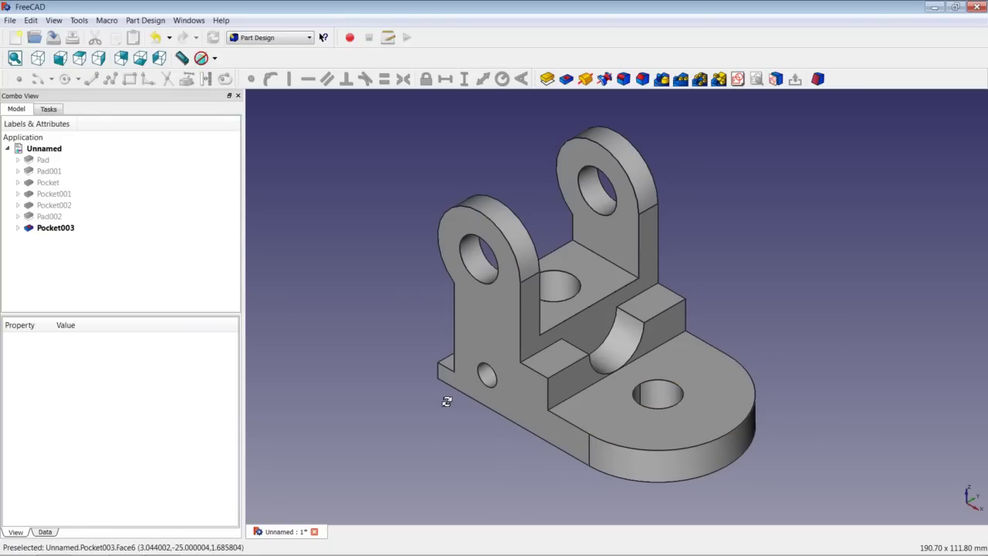
{"action": "middle_click_drag", "start_coordinate": [448, 399], "coordinate": [528, 443]}
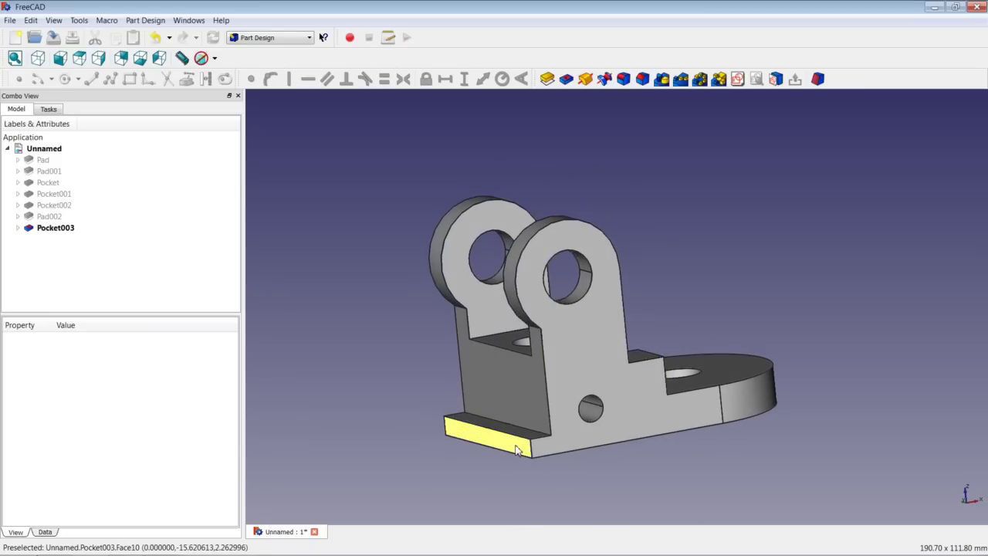
{"action": "left_click", "coordinate": [494, 443]}
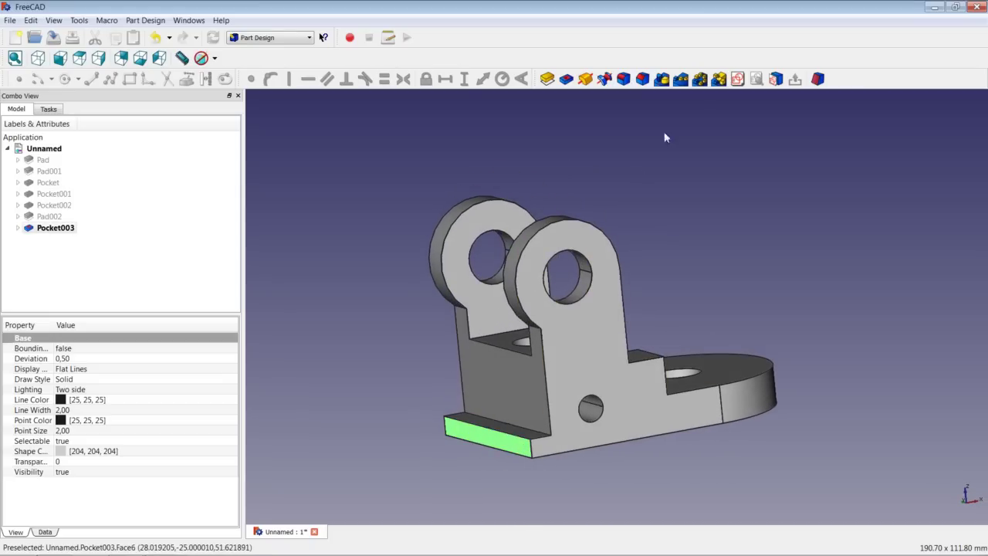
{"action": "left_click", "coordinate": [744, 81]}
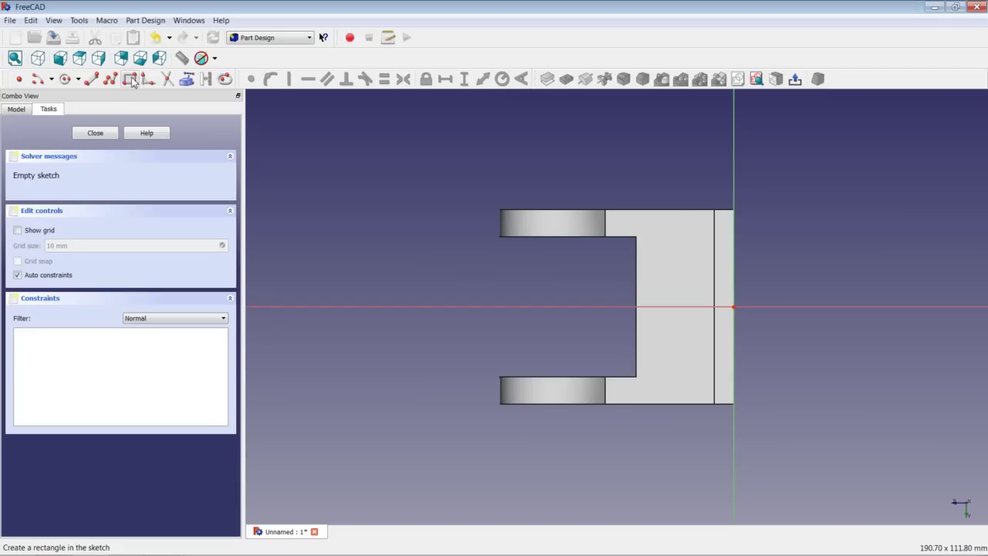
{"action": "left_click", "coordinate": [131, 80]}
{"action": "scroll", "coordinate": [717, 267], "scroll_direction": "up", "scroll_amount": 3}
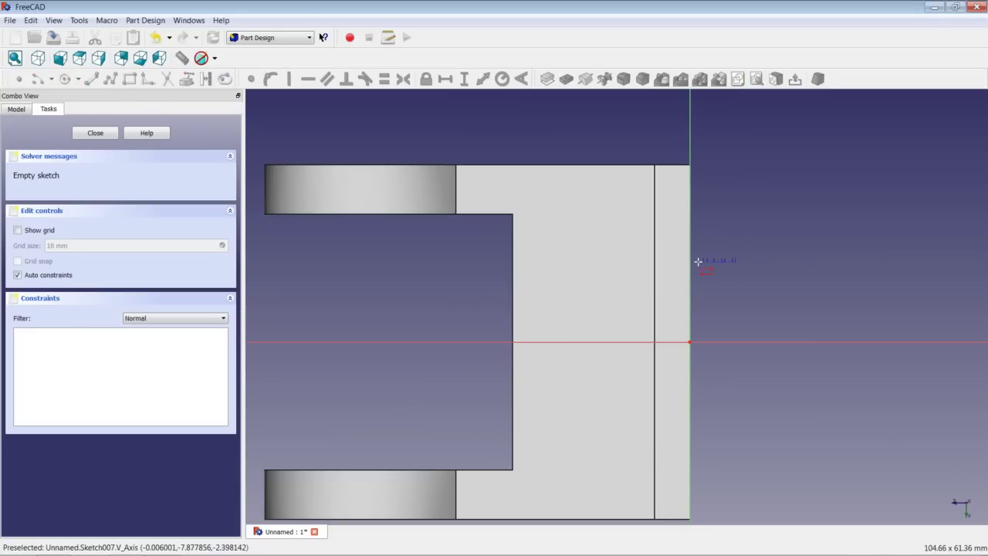
{"action": "left_click", "coordinate": [689, 248]}
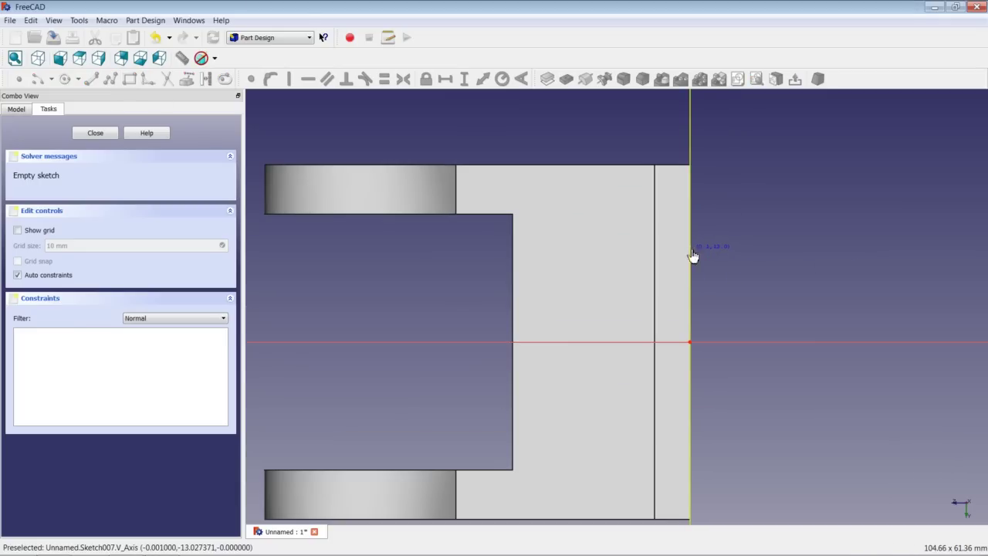
{"action": "left_click", "coordinate": [665, 418]}
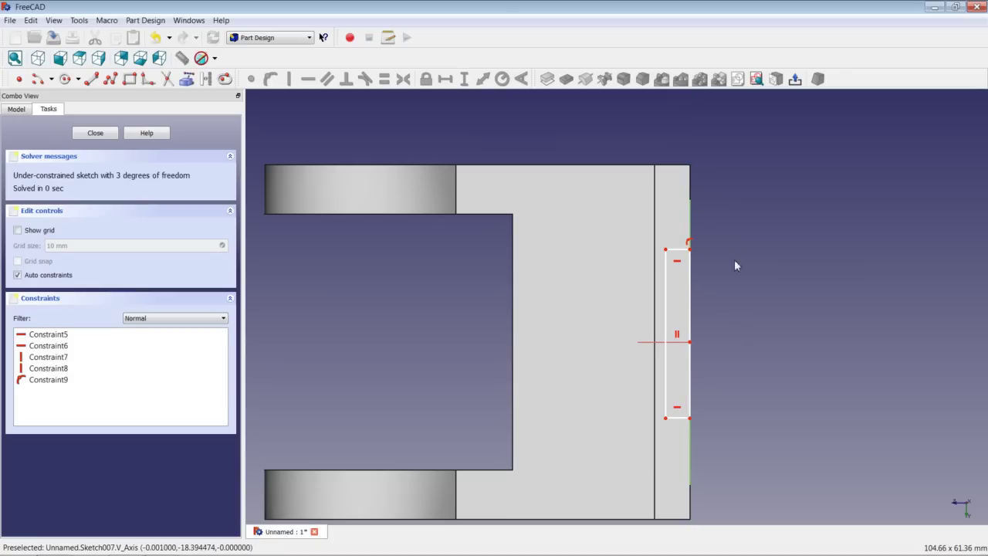
Constrain the rectangle's two bottom-edge corners symmetric about the horizontal axis.
{"action": "left_click", "coordinate": [689, 417]}
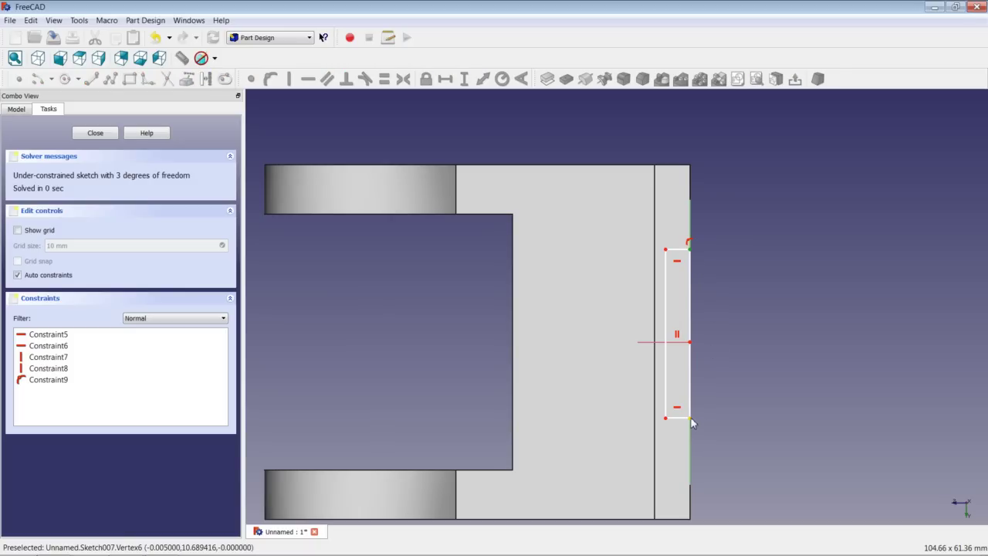
{"action": "left_click", "coordinate": [665, 341]}
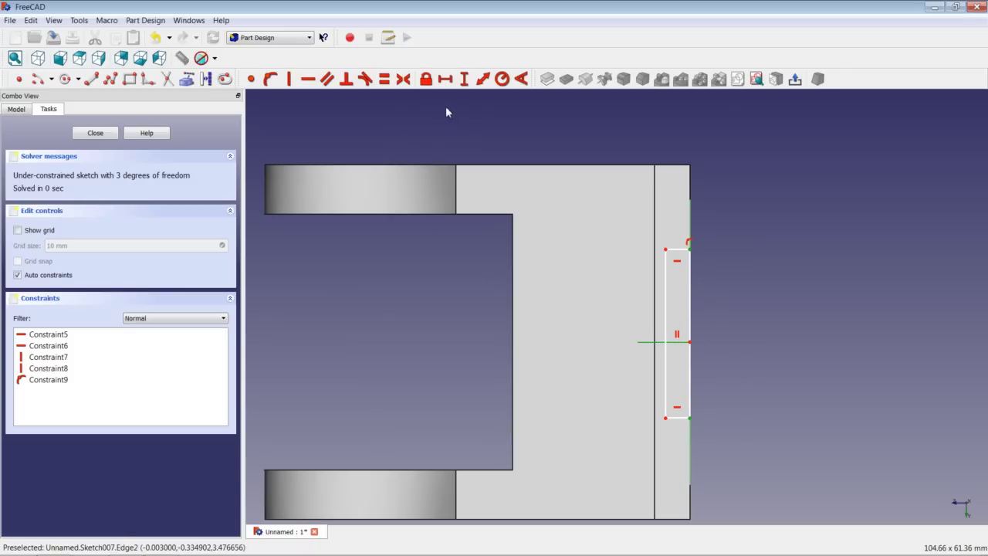
{"action": "left_click", "coordinate": [403, 78]}
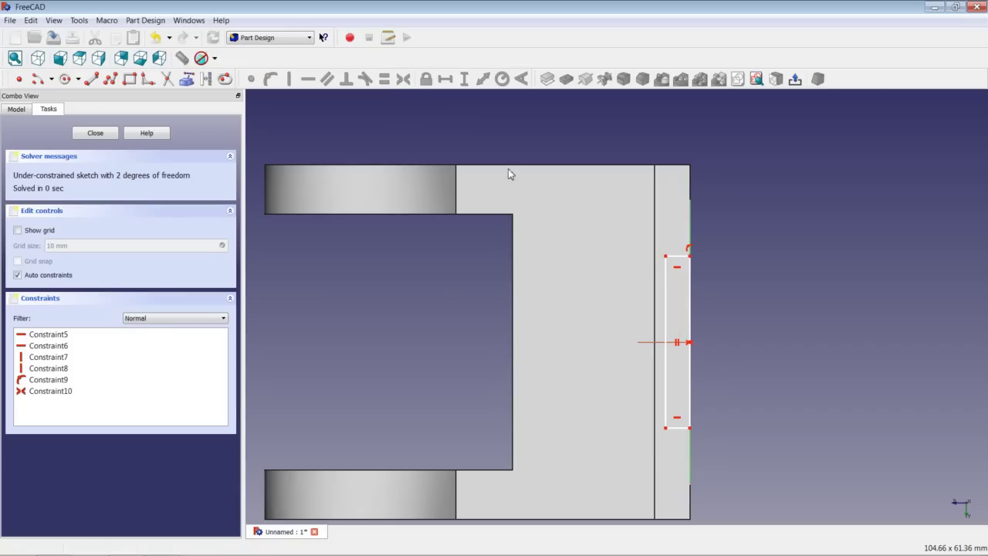
Constrain the rectangle's long side to 30 mm and place the dimension clear of the part.
{"action": "left_click", "coordinate": [691, 291]}
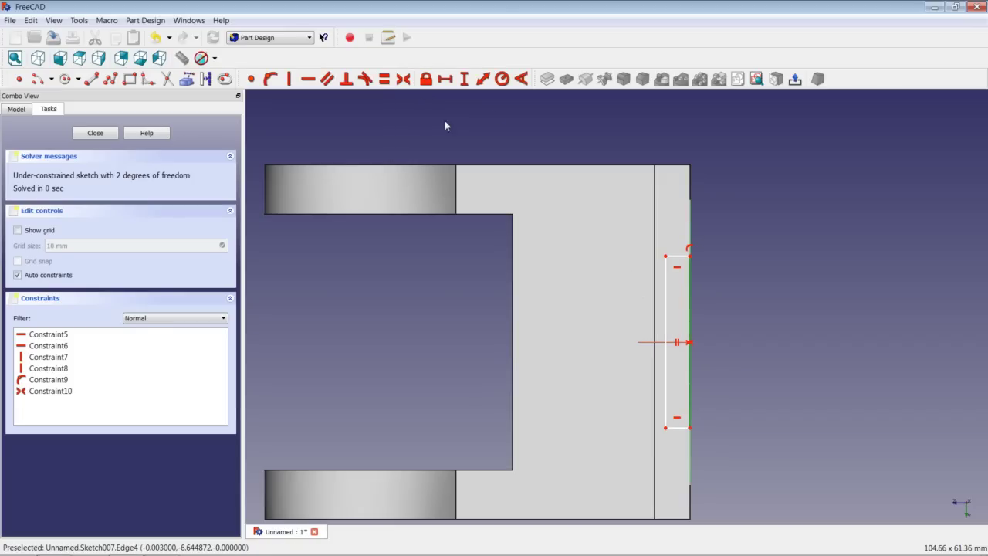
{"action": "left_click", "coordinate": [464, 78]}
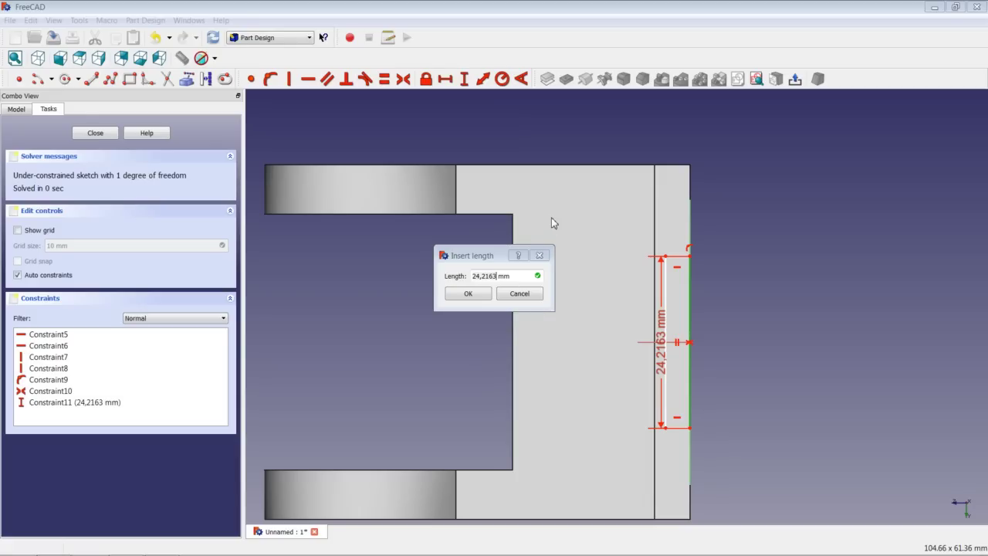
{"action": "left_click", "coordinate": [496, 275]}
{"action": "left_click_drag", "start_coordinate": [496, 275], "coordinate": [450, 287]}
{"action": "type", "text": "30"}
{"action": "key", "text": "Return"}
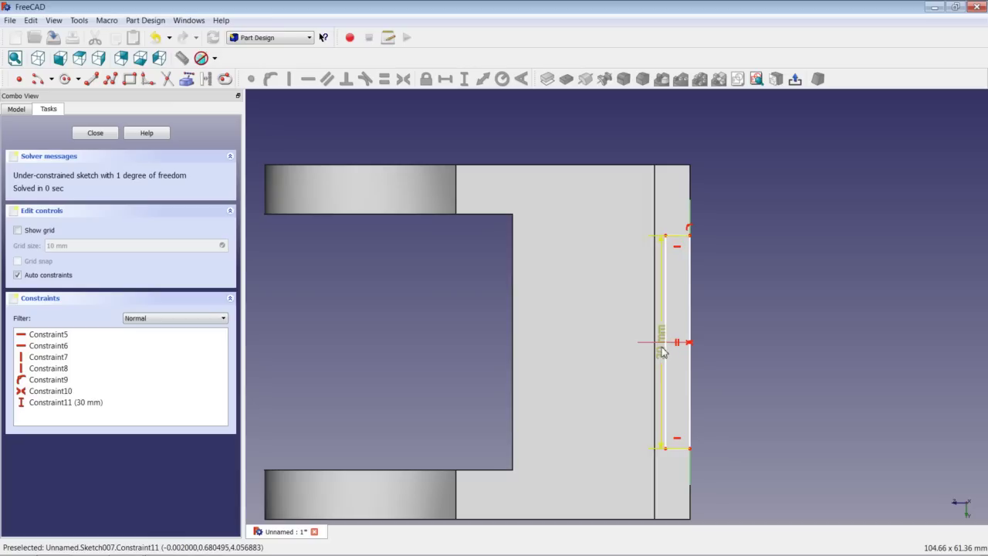
{"action": "left_click_drag", "start_coordinate": [660, 346], "coordinate": [748, 344]}
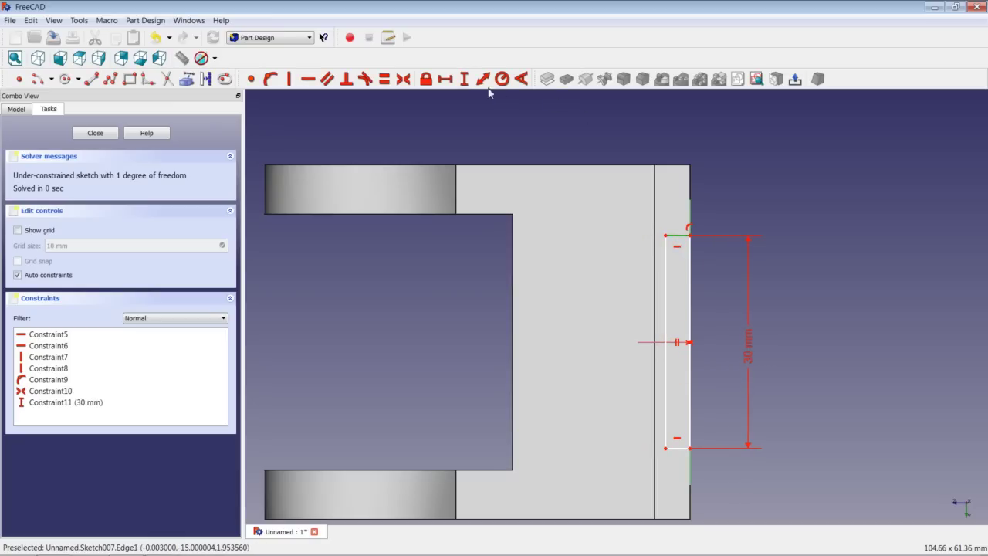
Constrain the rectangle's short side to 3 mm and finish the sketch.
{"action": "left_click", "coordinate": [444, 79]}
{"action": "type", "text": "3"}
{"action": "key", "text": "Return"}
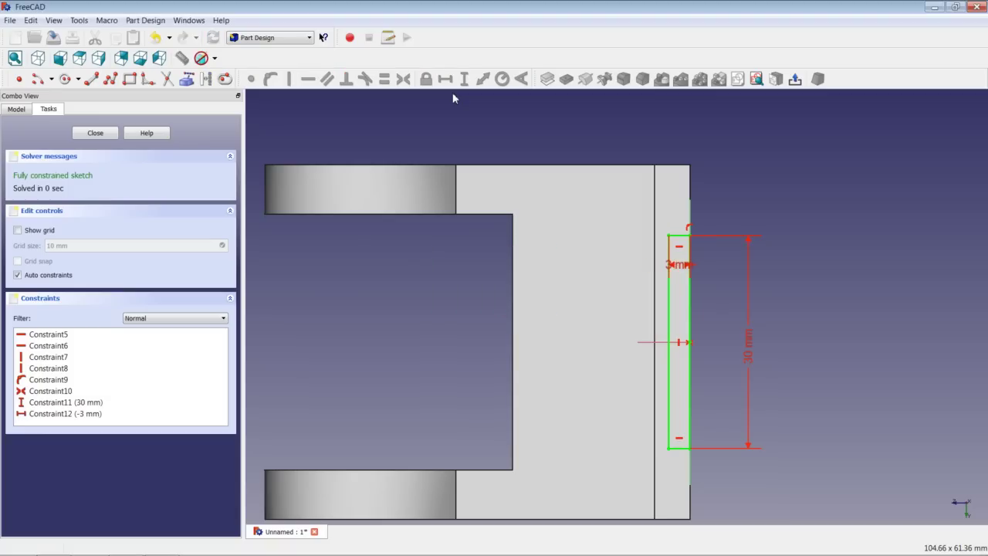
{"action": "left_click", "coordinate": [95, 133]}
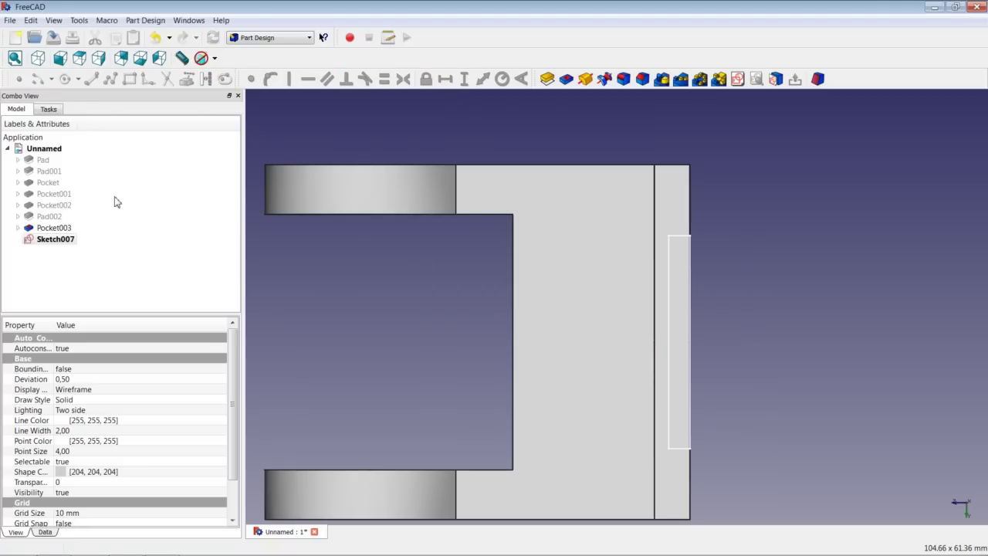
Pocket the rectangle with type Through all, cutting a groove along the full underside of the base.
{"action": "left_click", "coordinate": [565, 79]}
{"action": "left_click", "coordinate": [149, 177]}
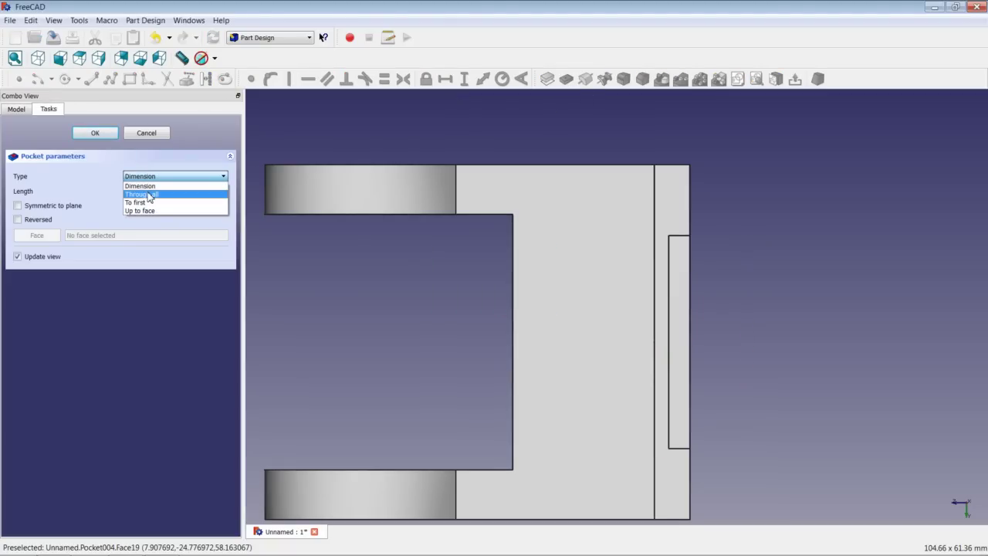
{"action": "left_click", "coordinate": [151, 196]}
{"action": "left_click", "coordinate": [94, 134]}
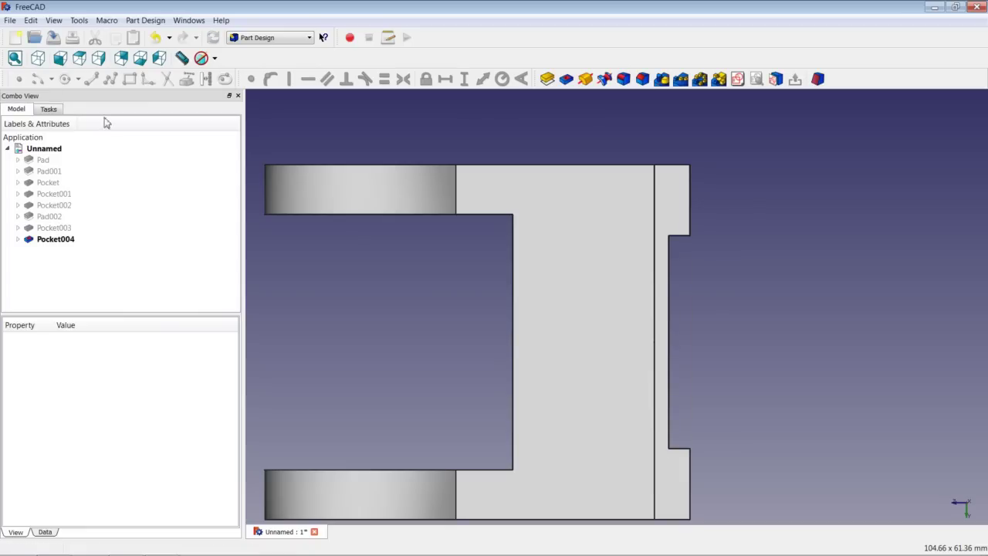
{"action": "left_click", "coordinate": [37, 58]}
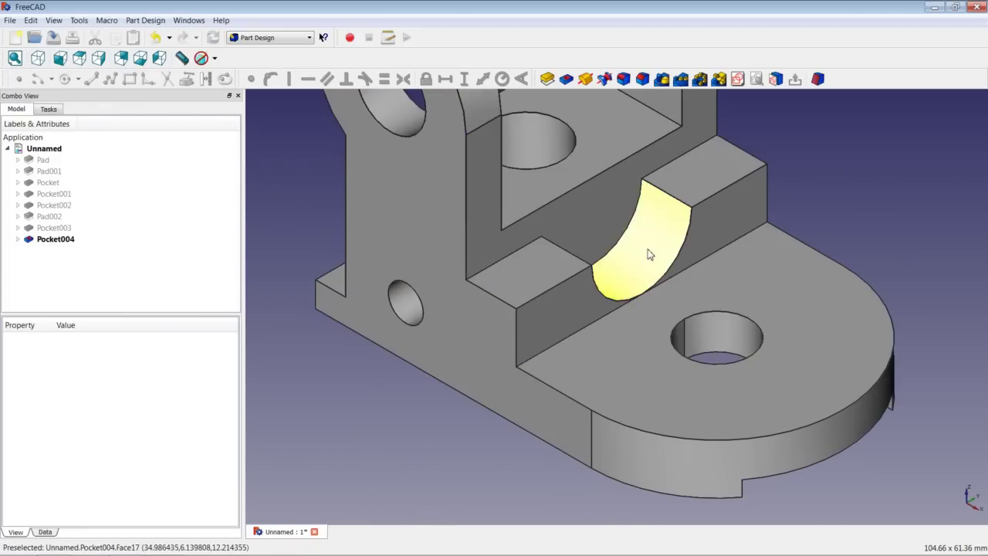
{"action": "right_click", "coordinate": [387, 414]}
{"action": "left_click", "coordinate": [413, 419]}
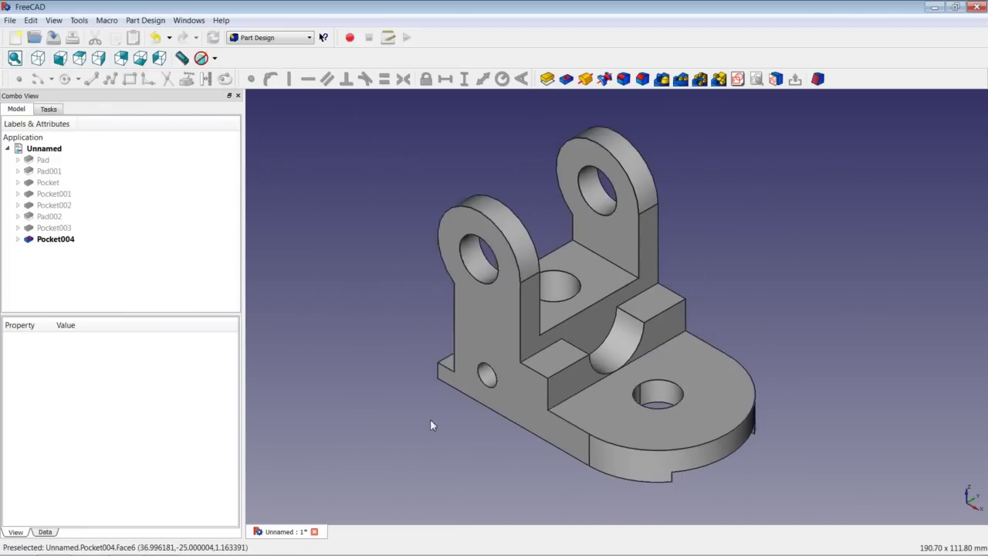